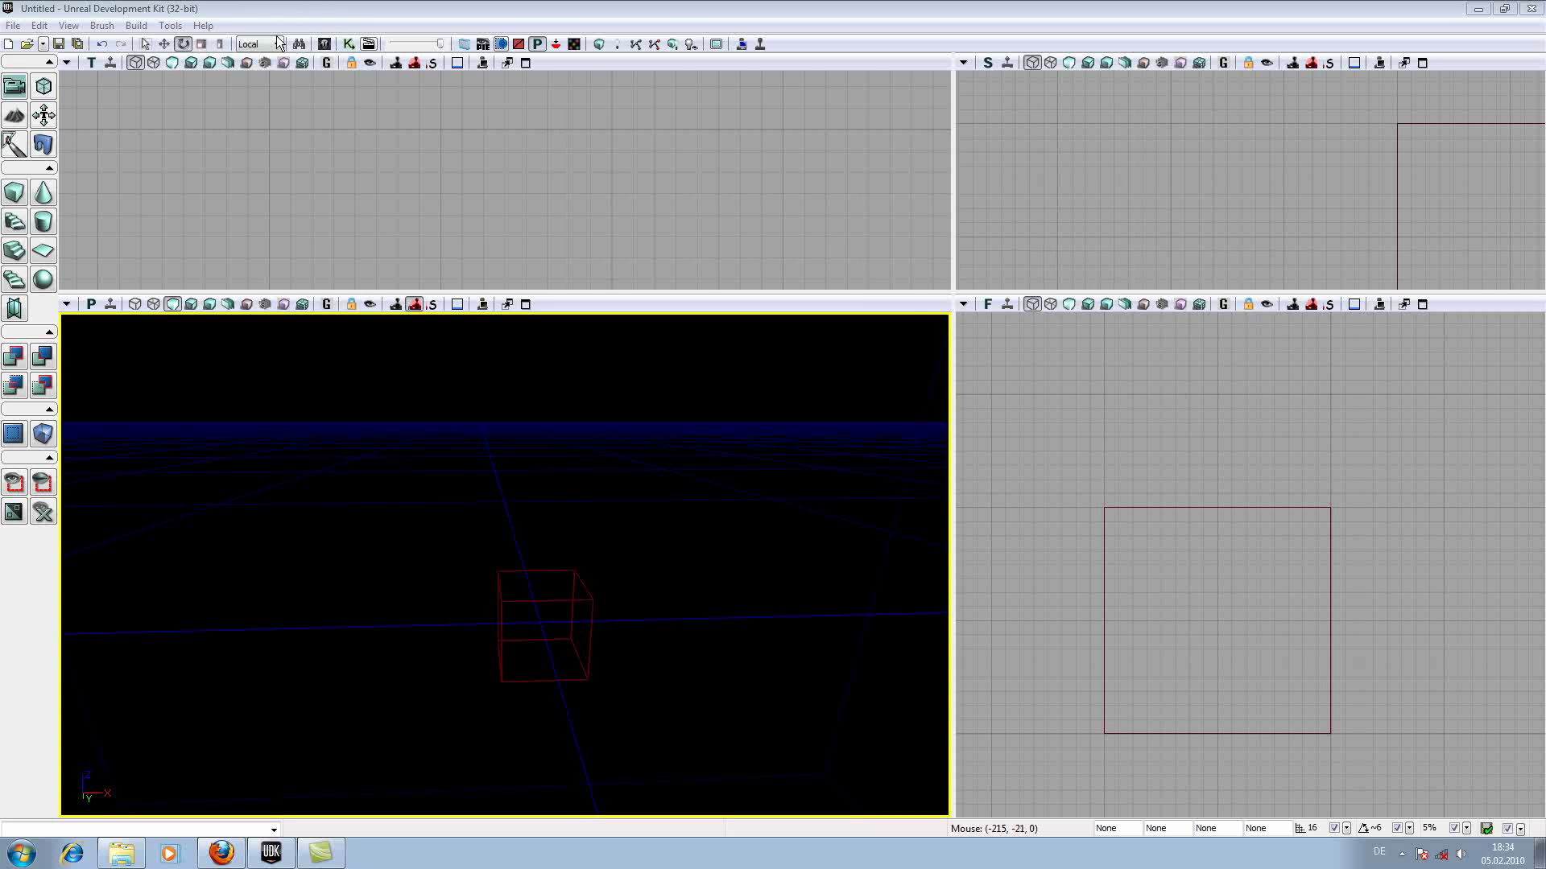
Build a 2048 × 2048 × 16 cube brush and add it to the level as a floor
{"action": "right_click", "coordinate": [17, 190]}
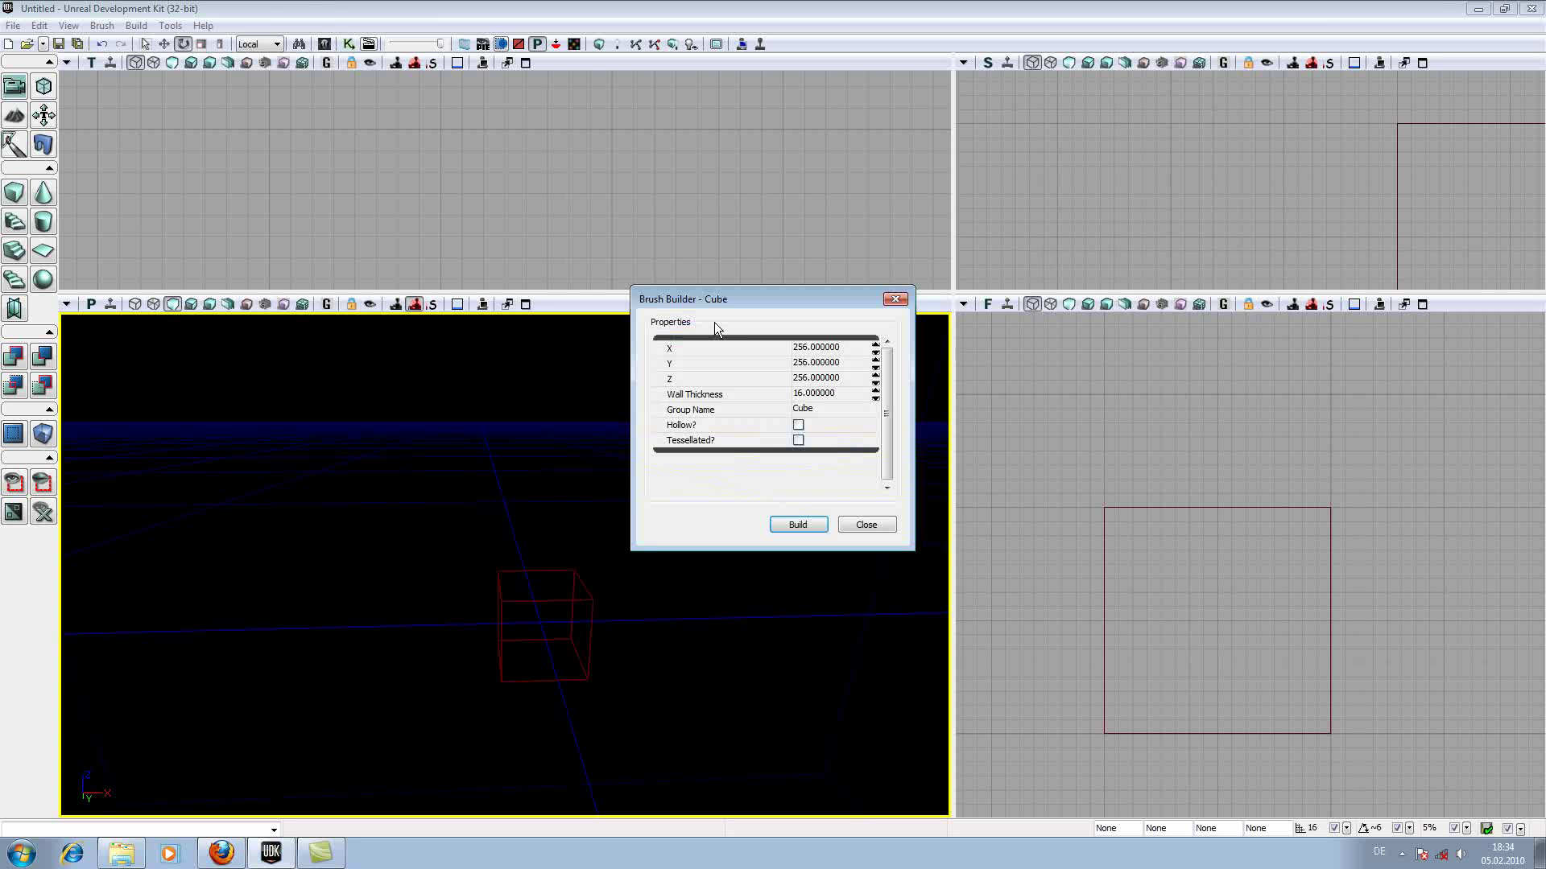
{"action": "left_click", "coordinate": [814, 347]}
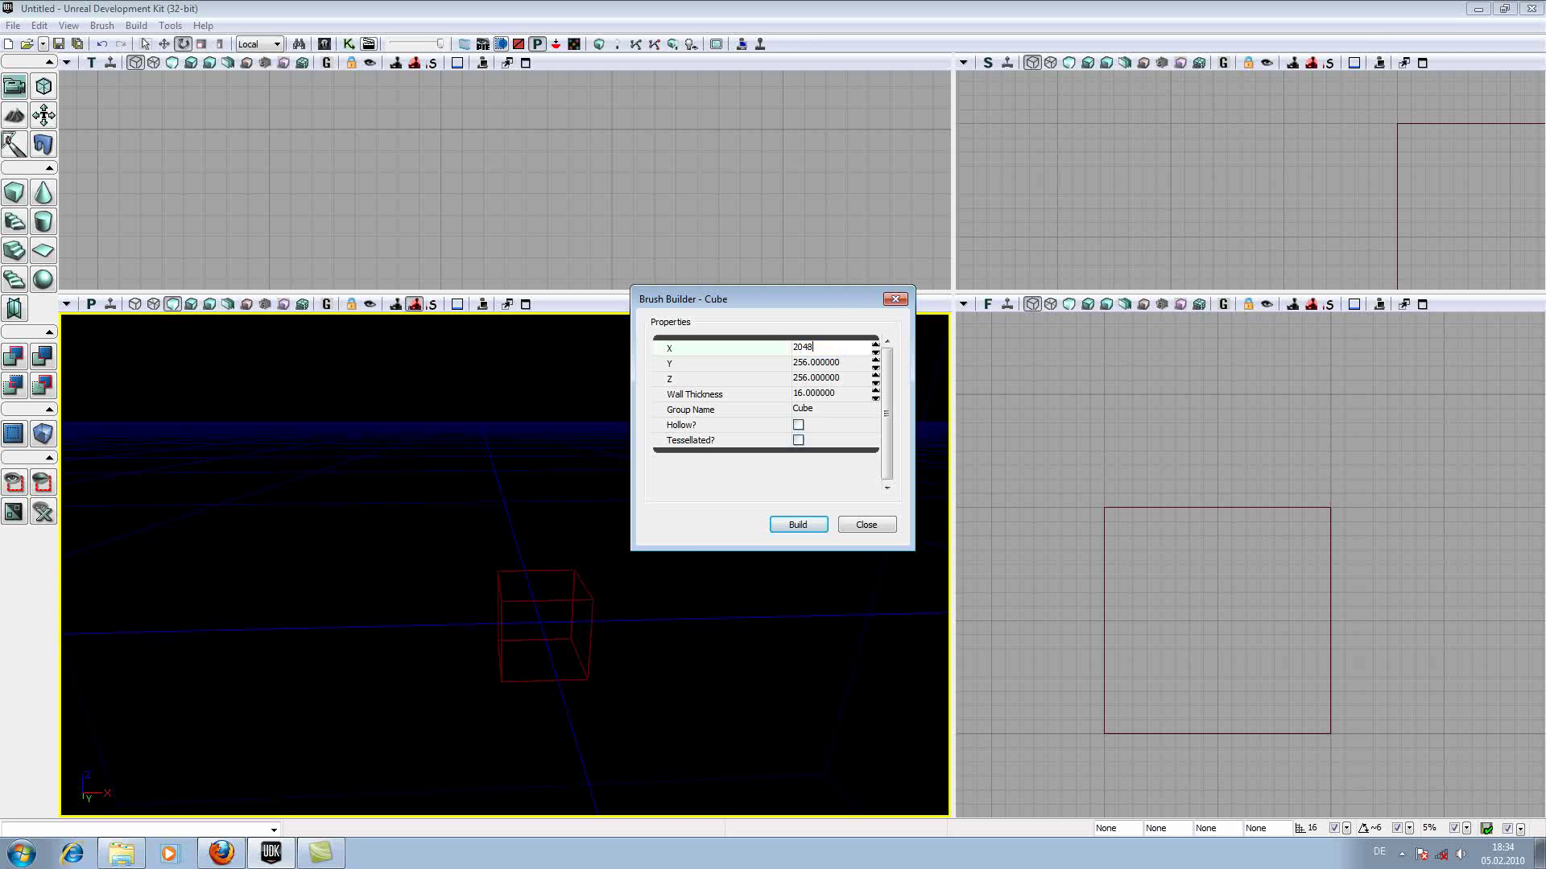
{"action": "left_click", "coordinate": [798, 363]}
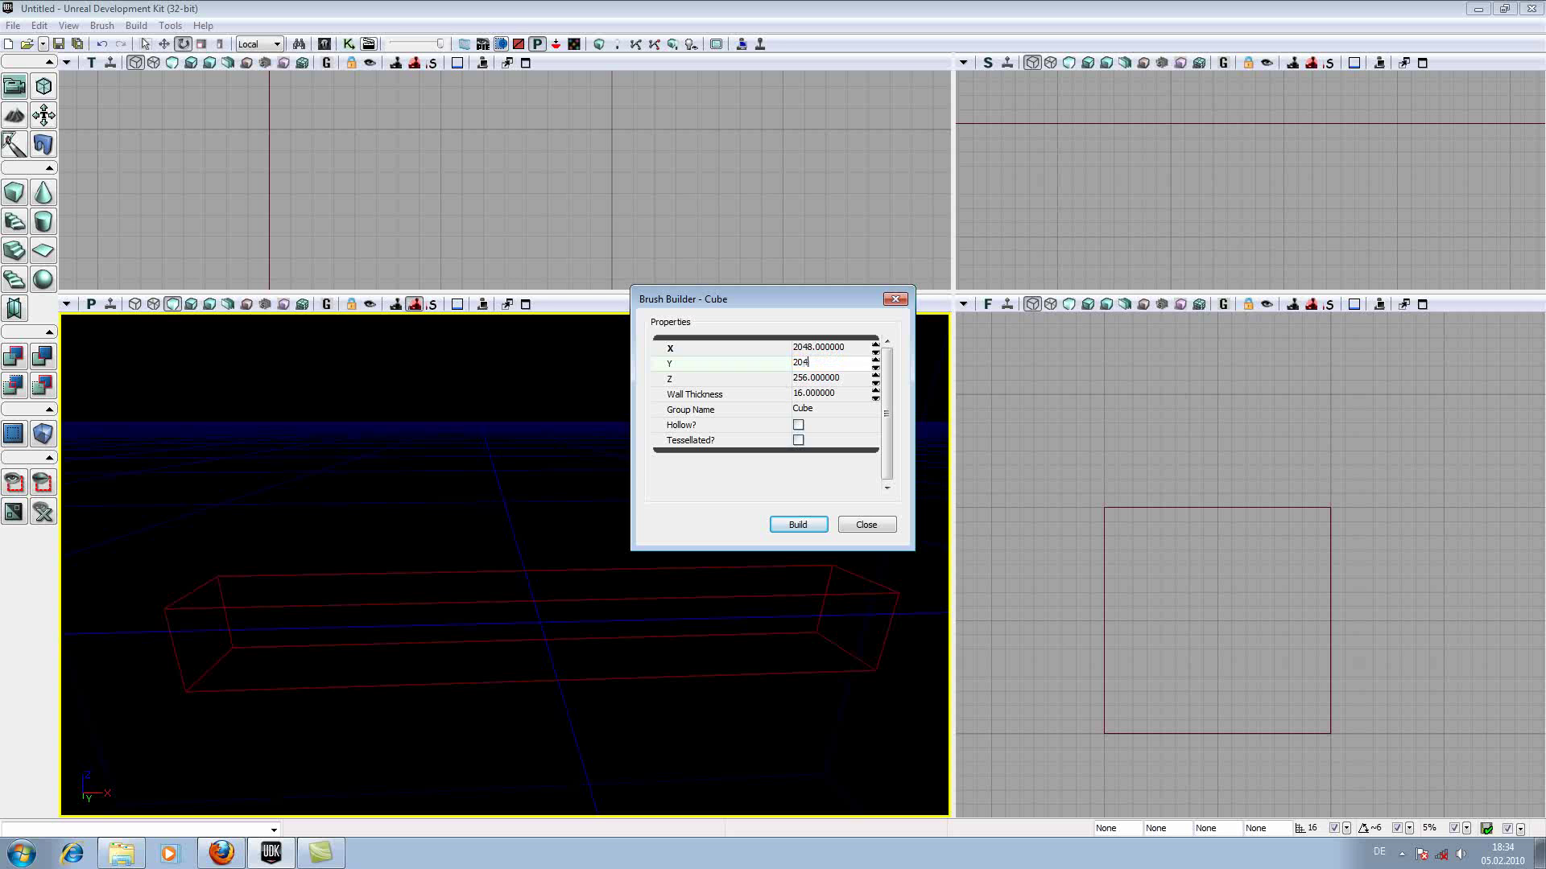
{"action": "left_click", "coordinate": [808, 381]}
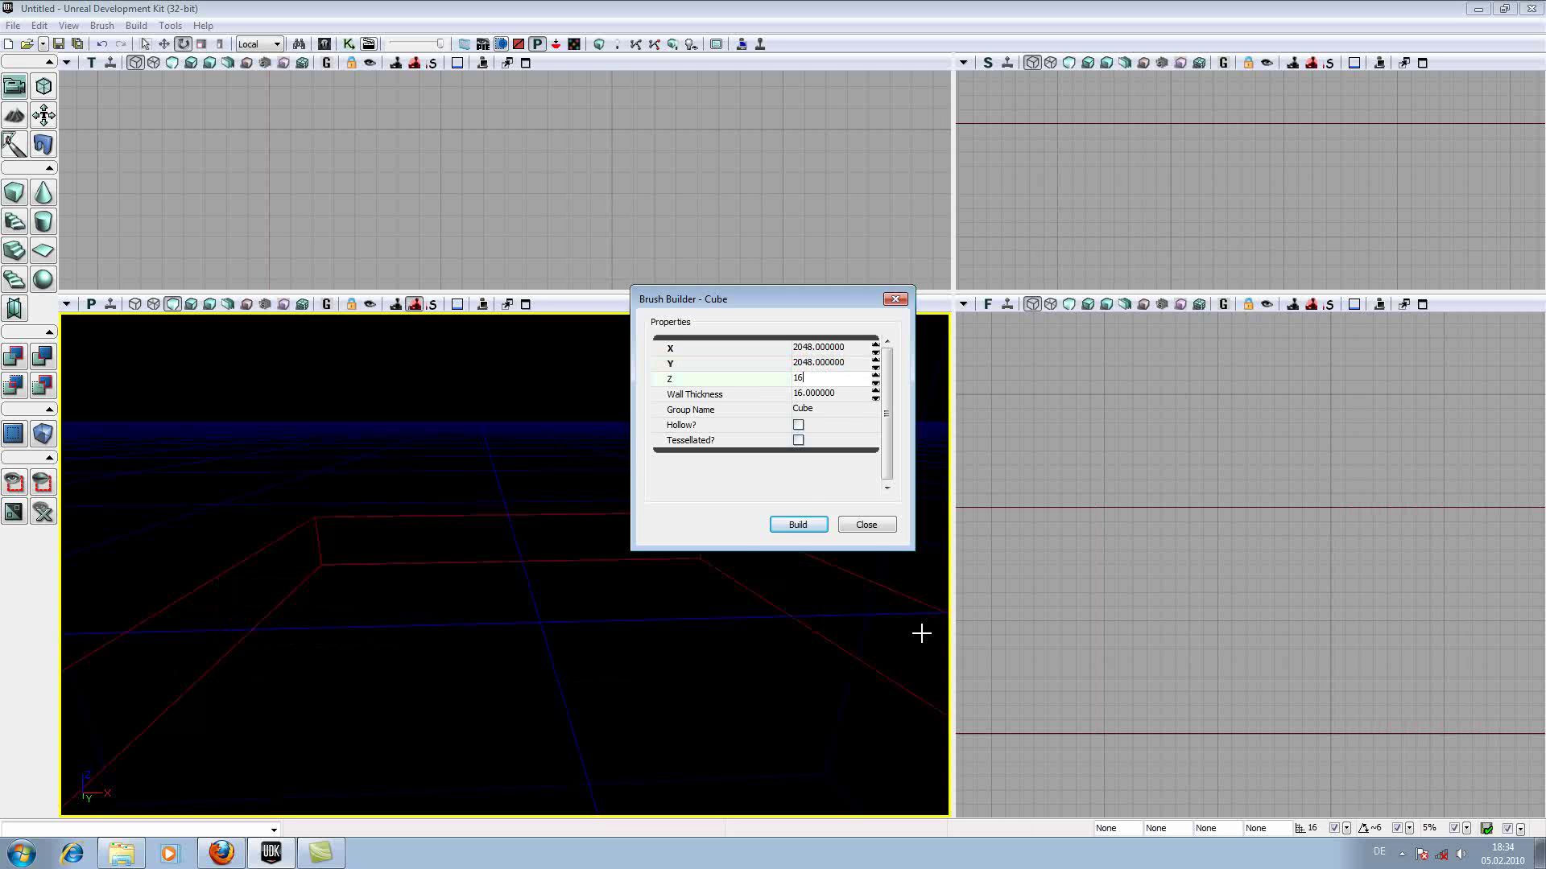
{"action": "left_click", "coordinate": [795, 527]}
{"action": "left_click", "coordinate": [866, 525]}
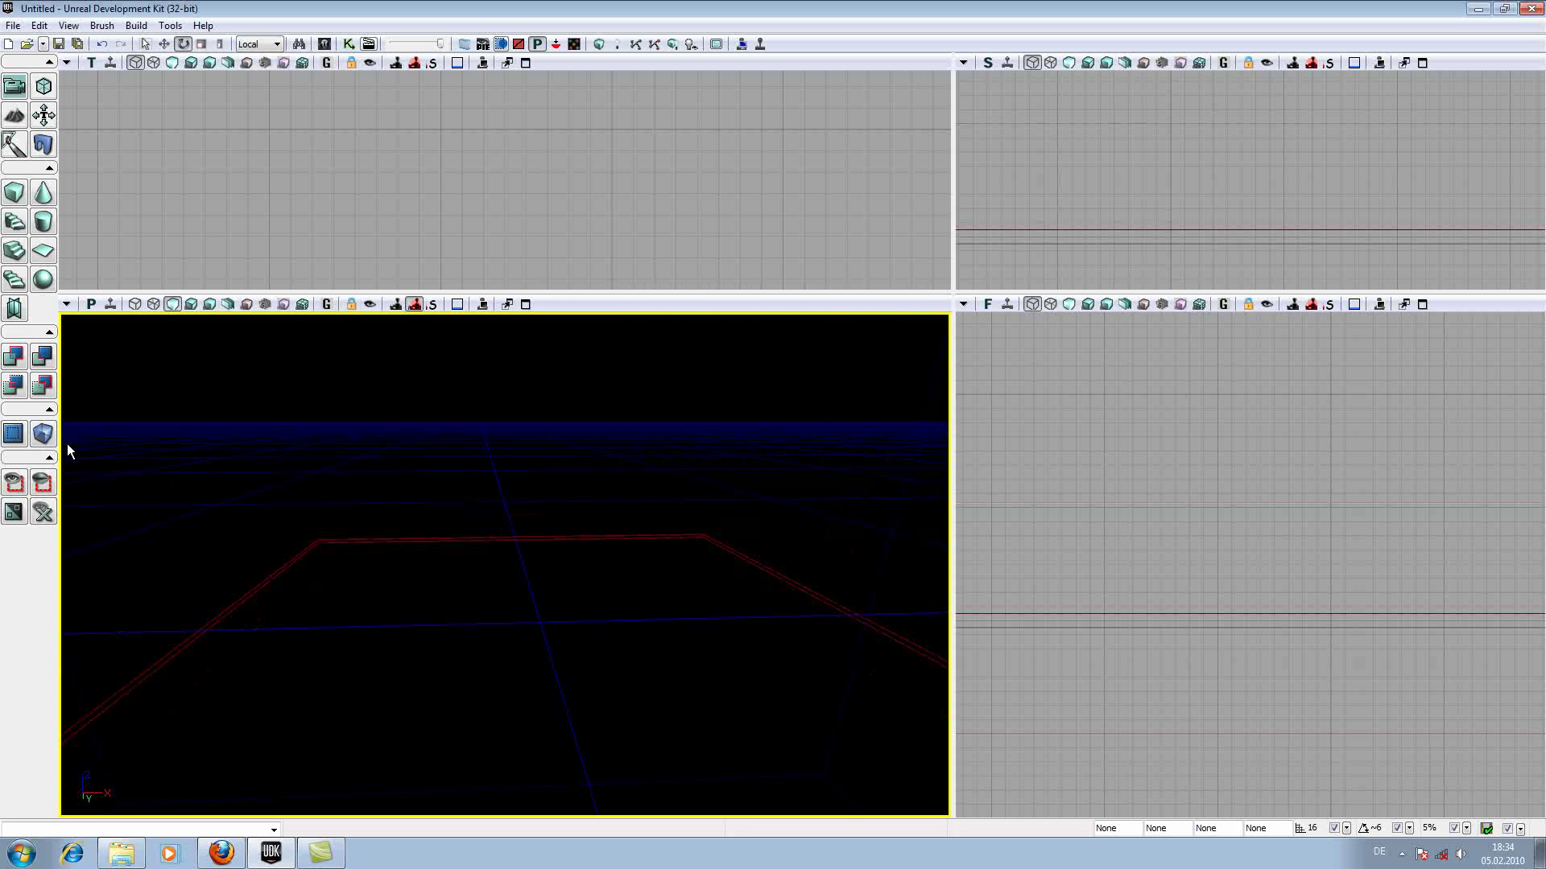
{"action": "left_click", "coordinate": [16, 360]}
Add a point light on the floor and raise it above the surface
{"action": "right_click", "coordinate": [521, 657]}
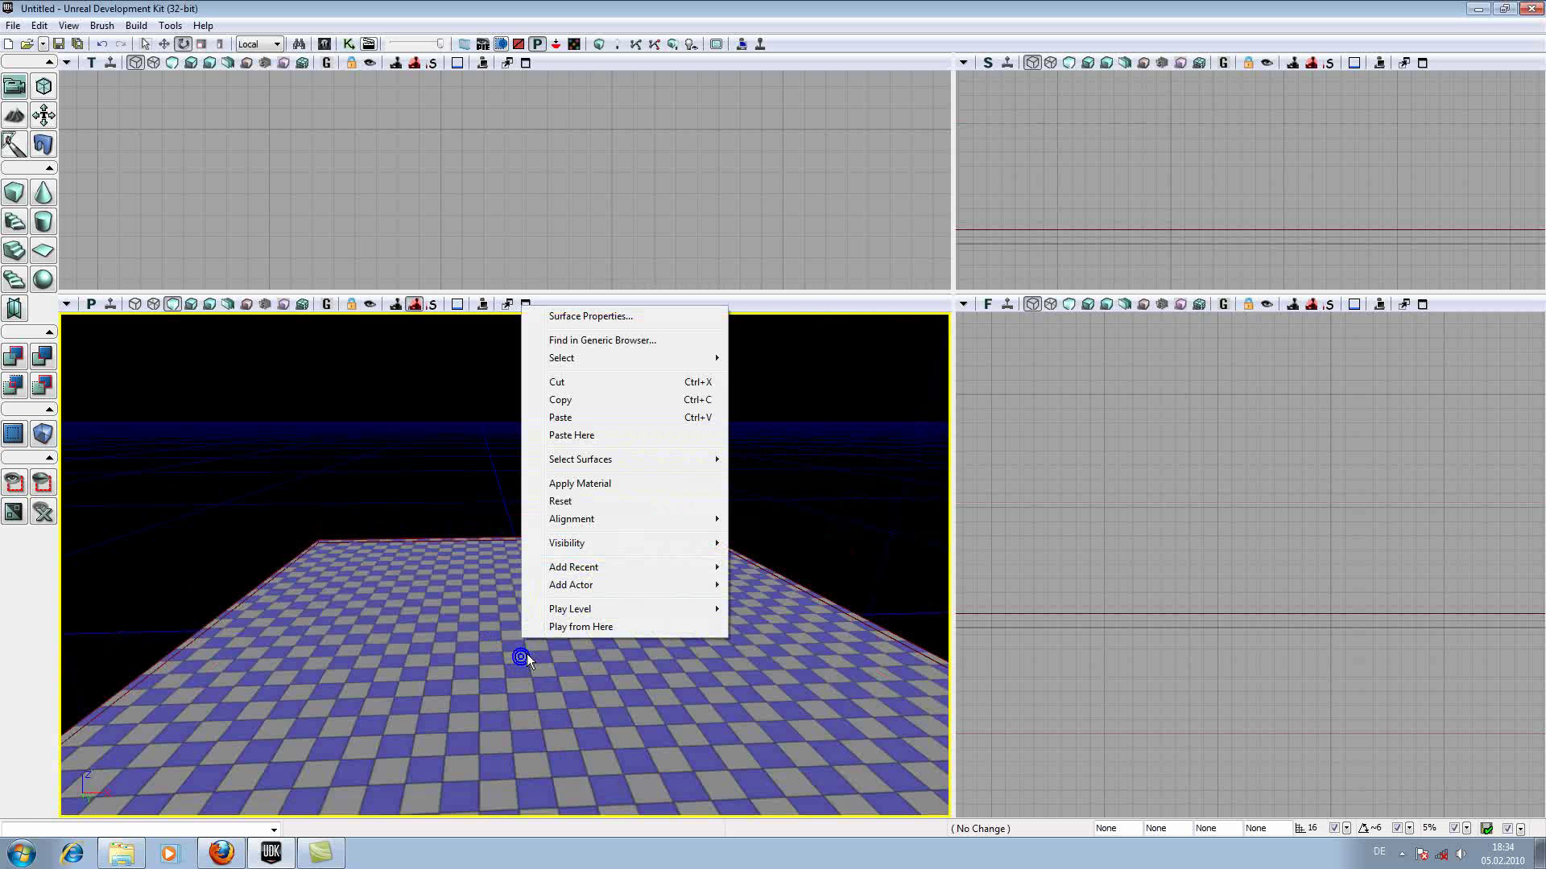
{"action": "mouse_move", "coordinate": [585, 593]}
{"action": "left_click", "coordinate": [808, 589]}
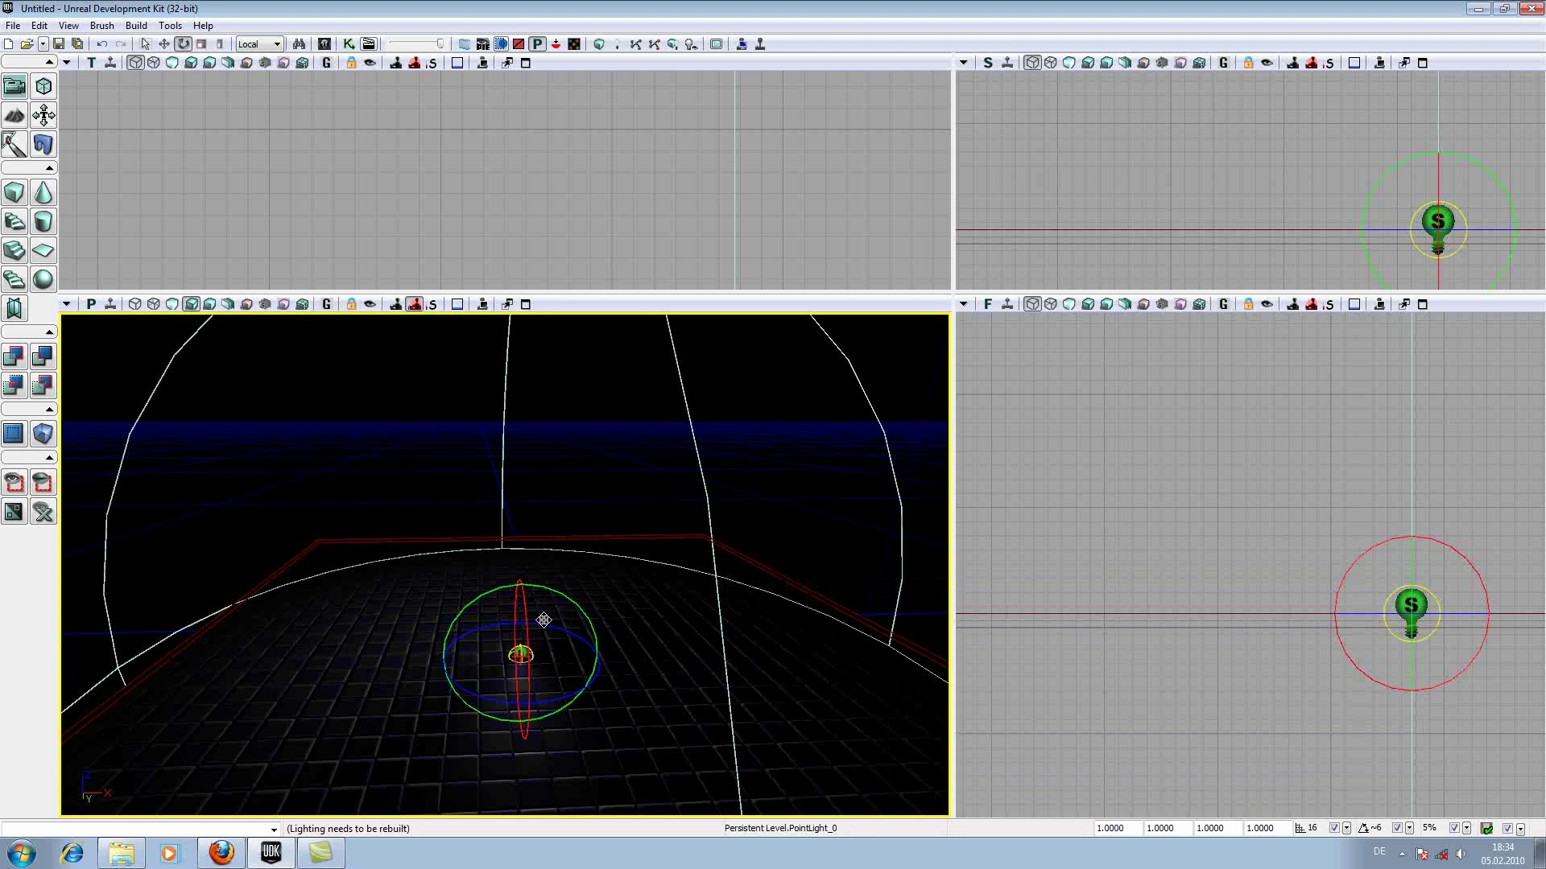
{"action": "key", "text": "space"}
{"action": "key", "text": "space"}
{"action": "left_click_drag", "start_coordinate": [518, 624], "coordinate": [561, 562]}
{"action": "key", "text": "space"}
{"action": "key", "text": "space"}
Enable the Dynamic lighting channel in the point light's Light Component properties
{"action": "right_click", "coordinate": [518, 480]}
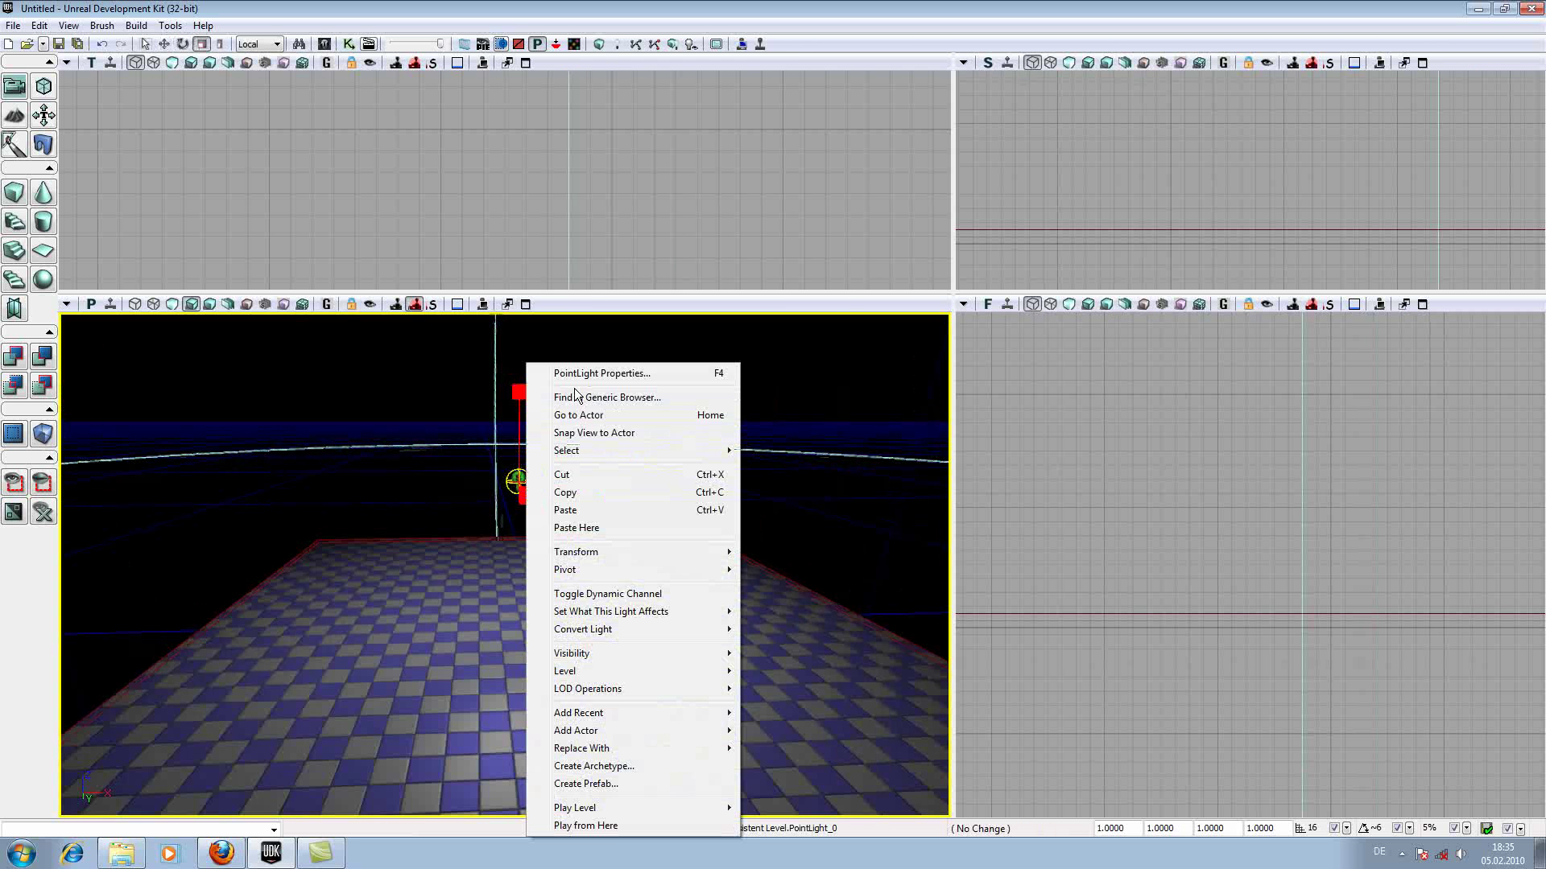
{"action": "left_click", "coordinate": [580, 372]}
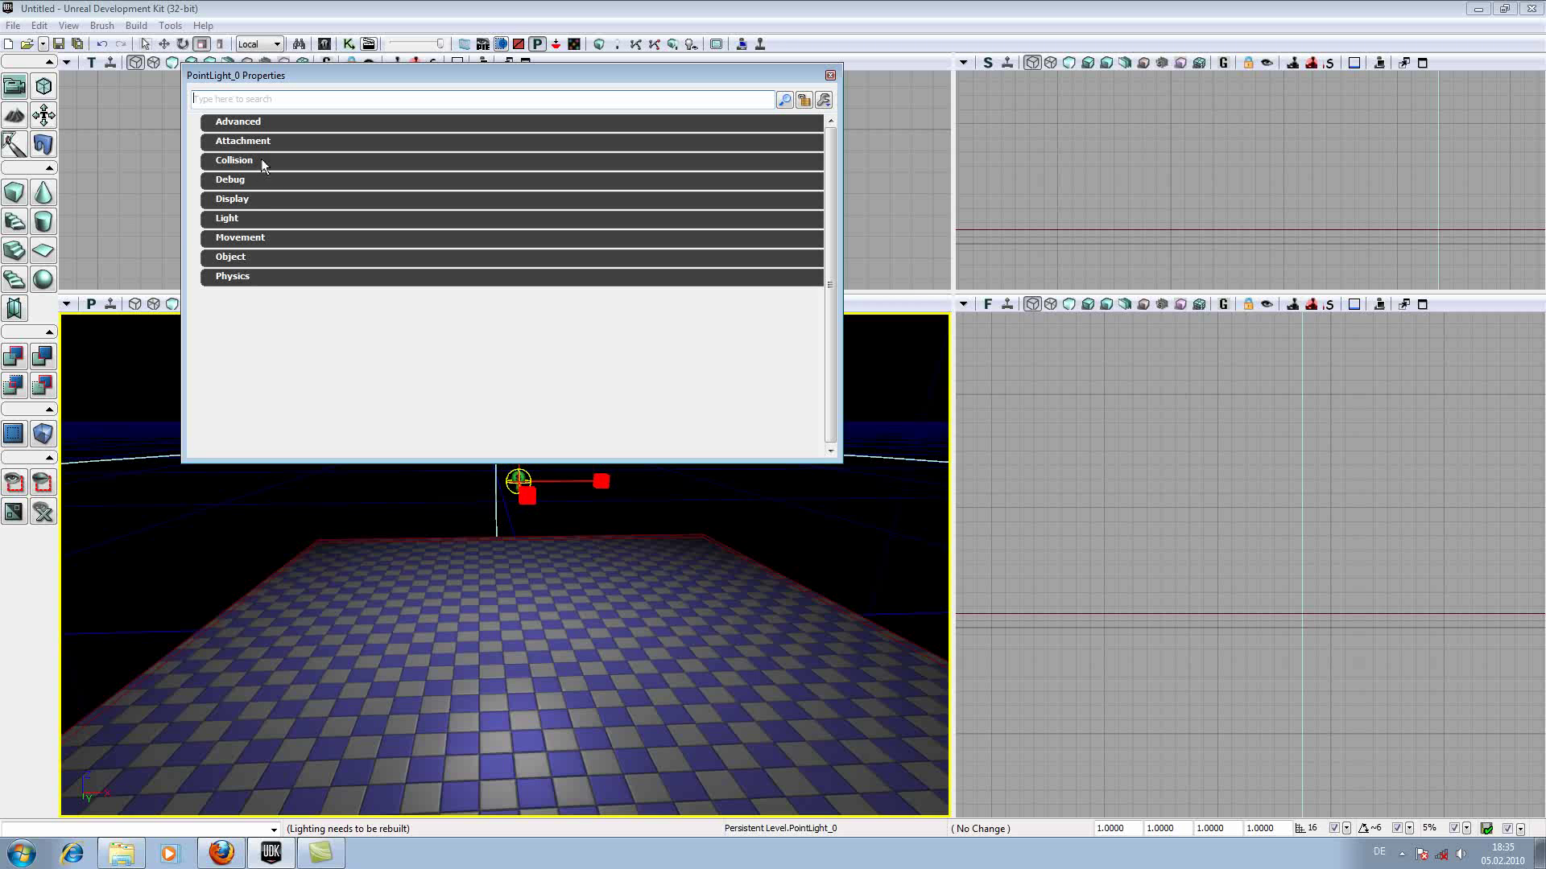
{"action": "left_click", "coordinate": [246, 225]}
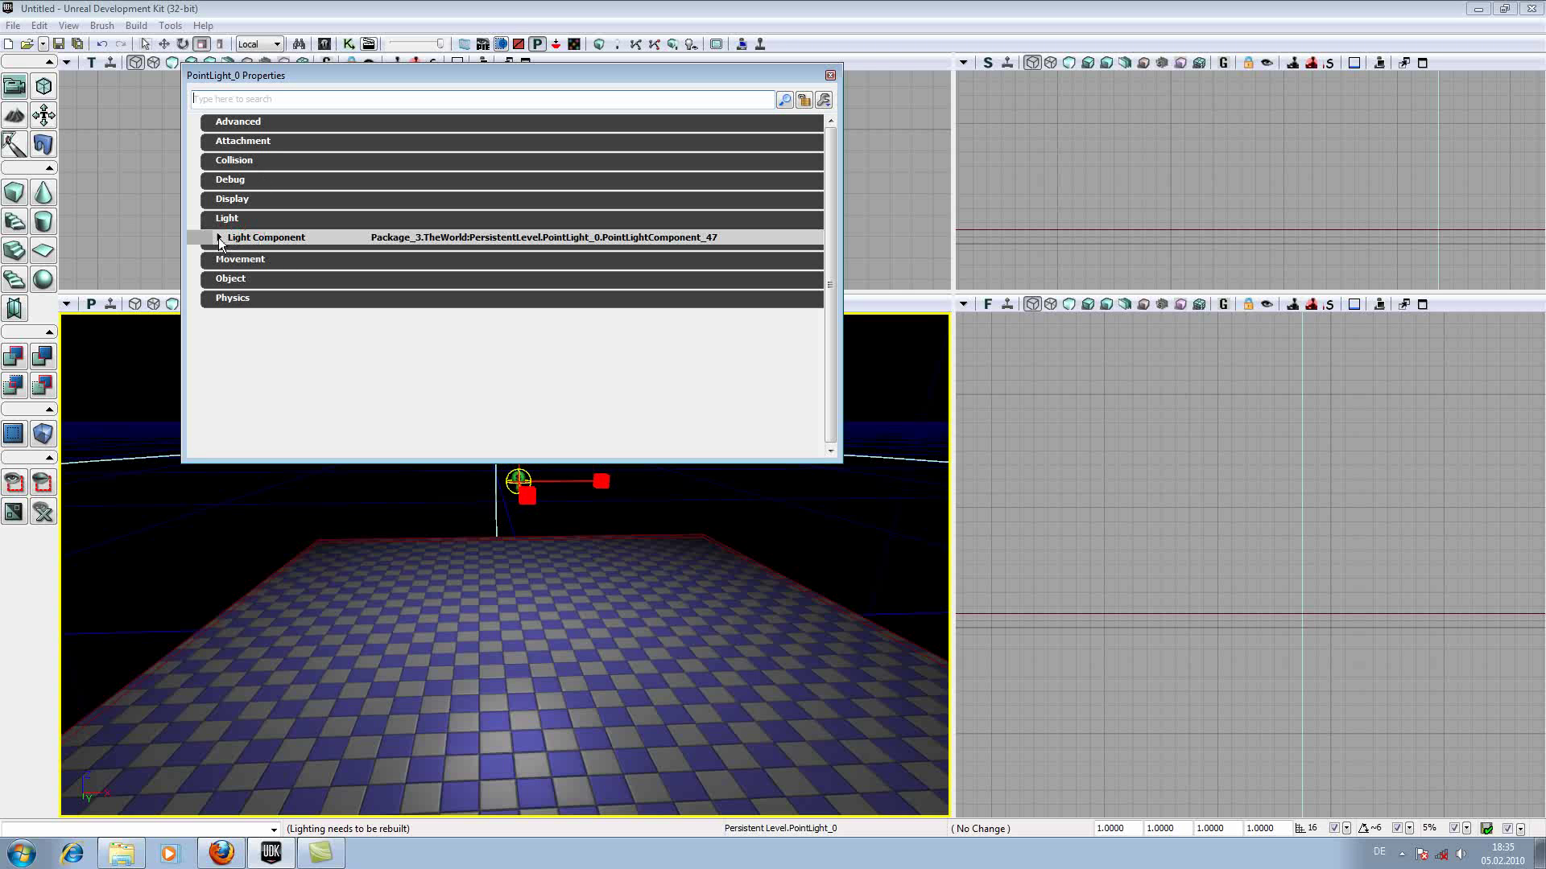
{"action": "left_click", "coordinate": [219, 238]}
{"action": "left_click", "coordinate": [285, 253]}
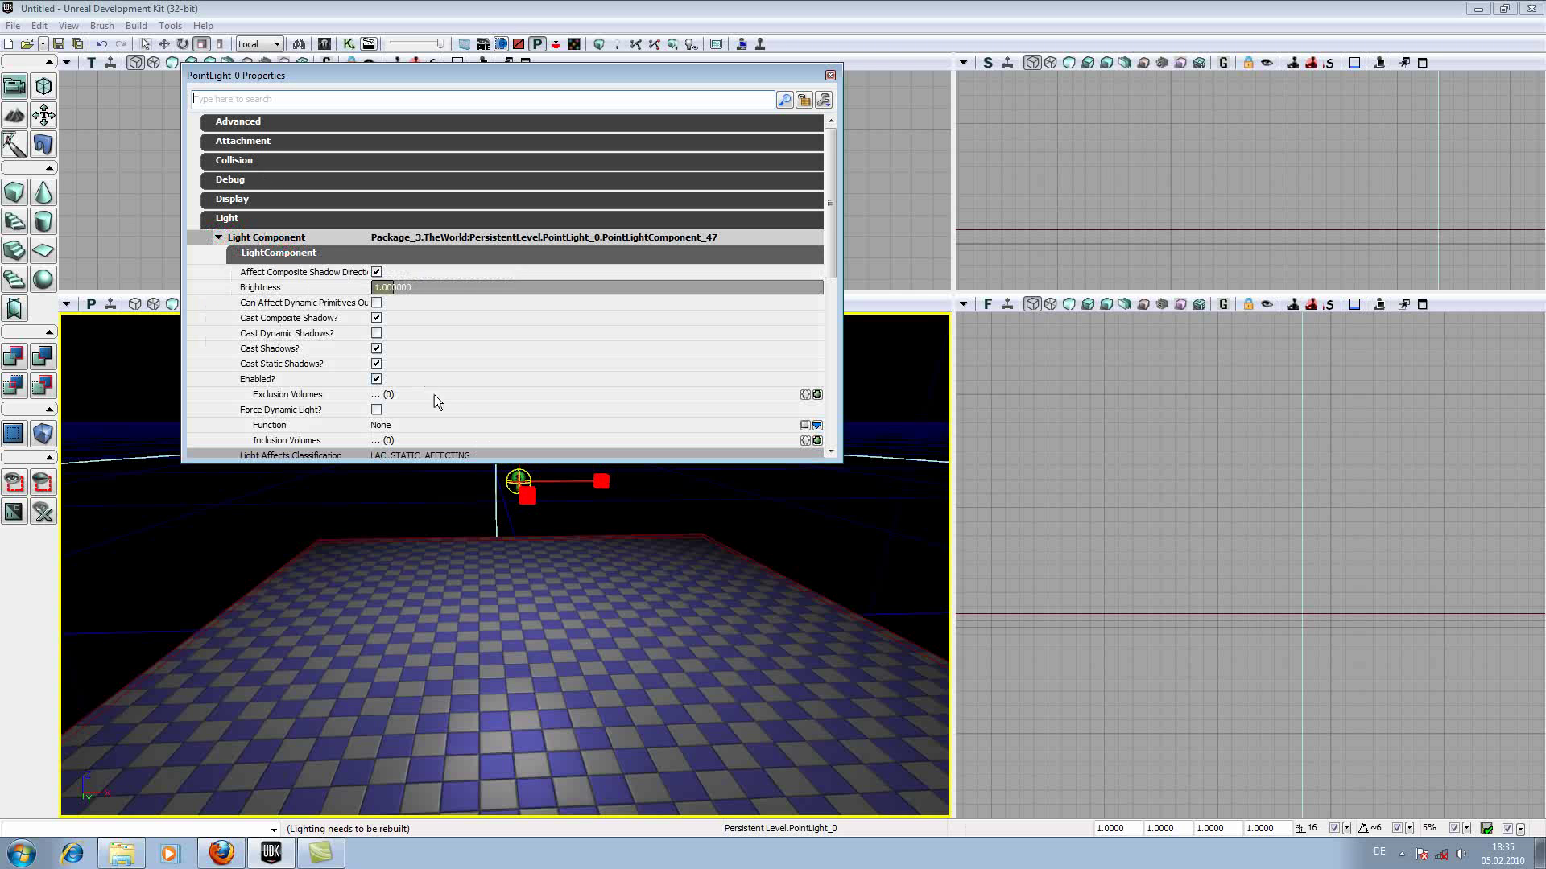
{"action": "scroll", "coordinate": [438, 403], "scroll_direction": "down", "scroll_amount": 11}
{"action": "left_click", "coordinate": [272, 359]}
{"action": "scroll", "coordinate": [319, 389], "scroll_direction": "down", "scroll_amount": 6}
{"action": "scroll", "coordinate": [326, 394], "scroll_direction": "down", "scroll_amount": 3}
{"action": "left_click", "coordinate": [375, 328]}
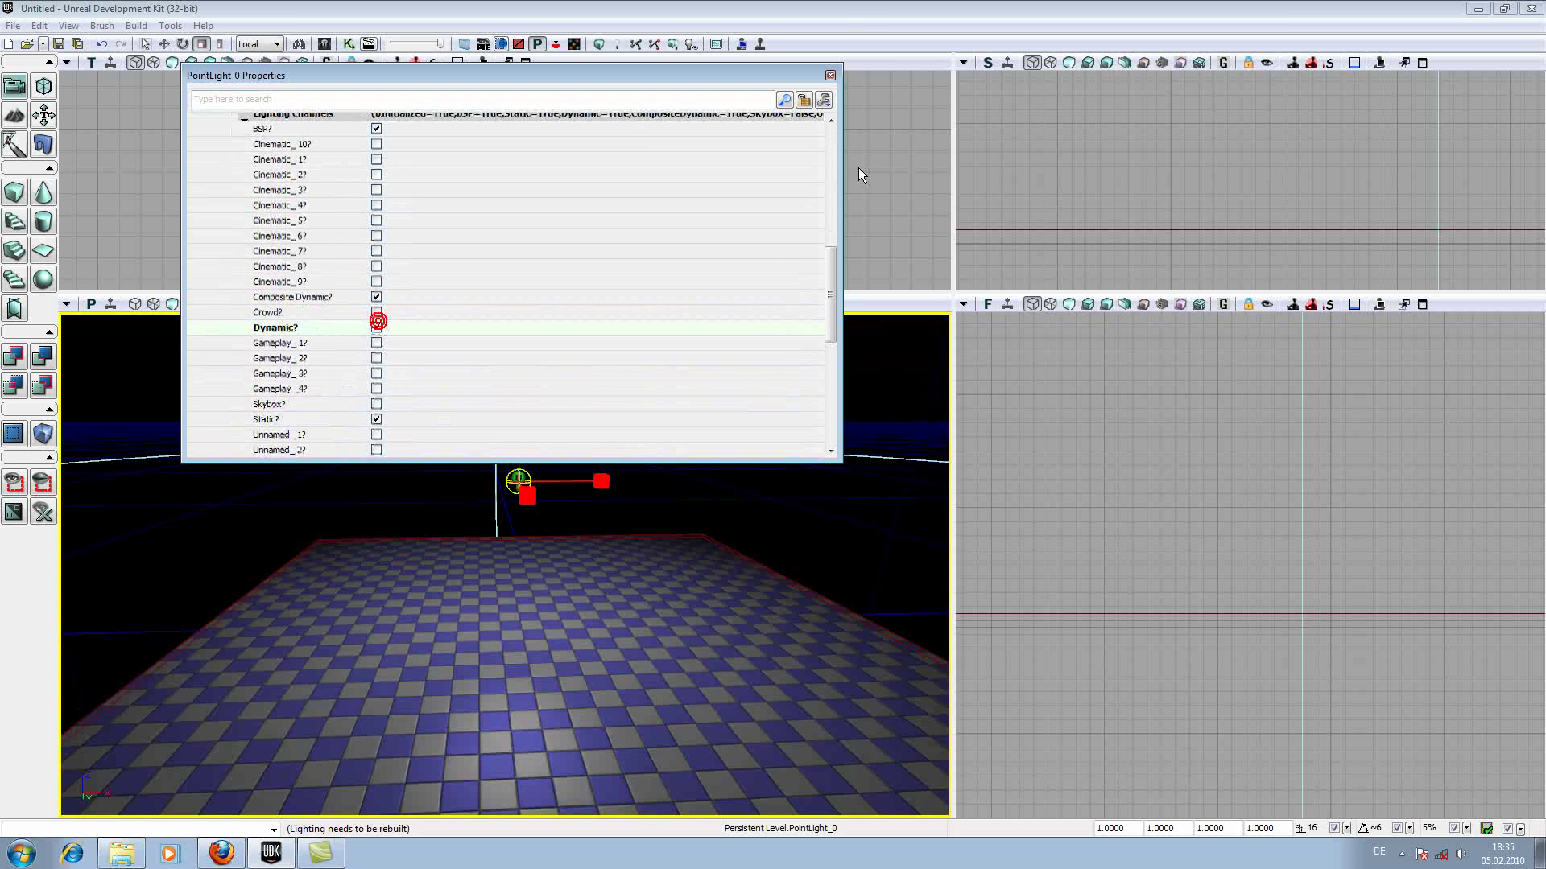
{"action": "left_click", "coordinate": [830, 77]}
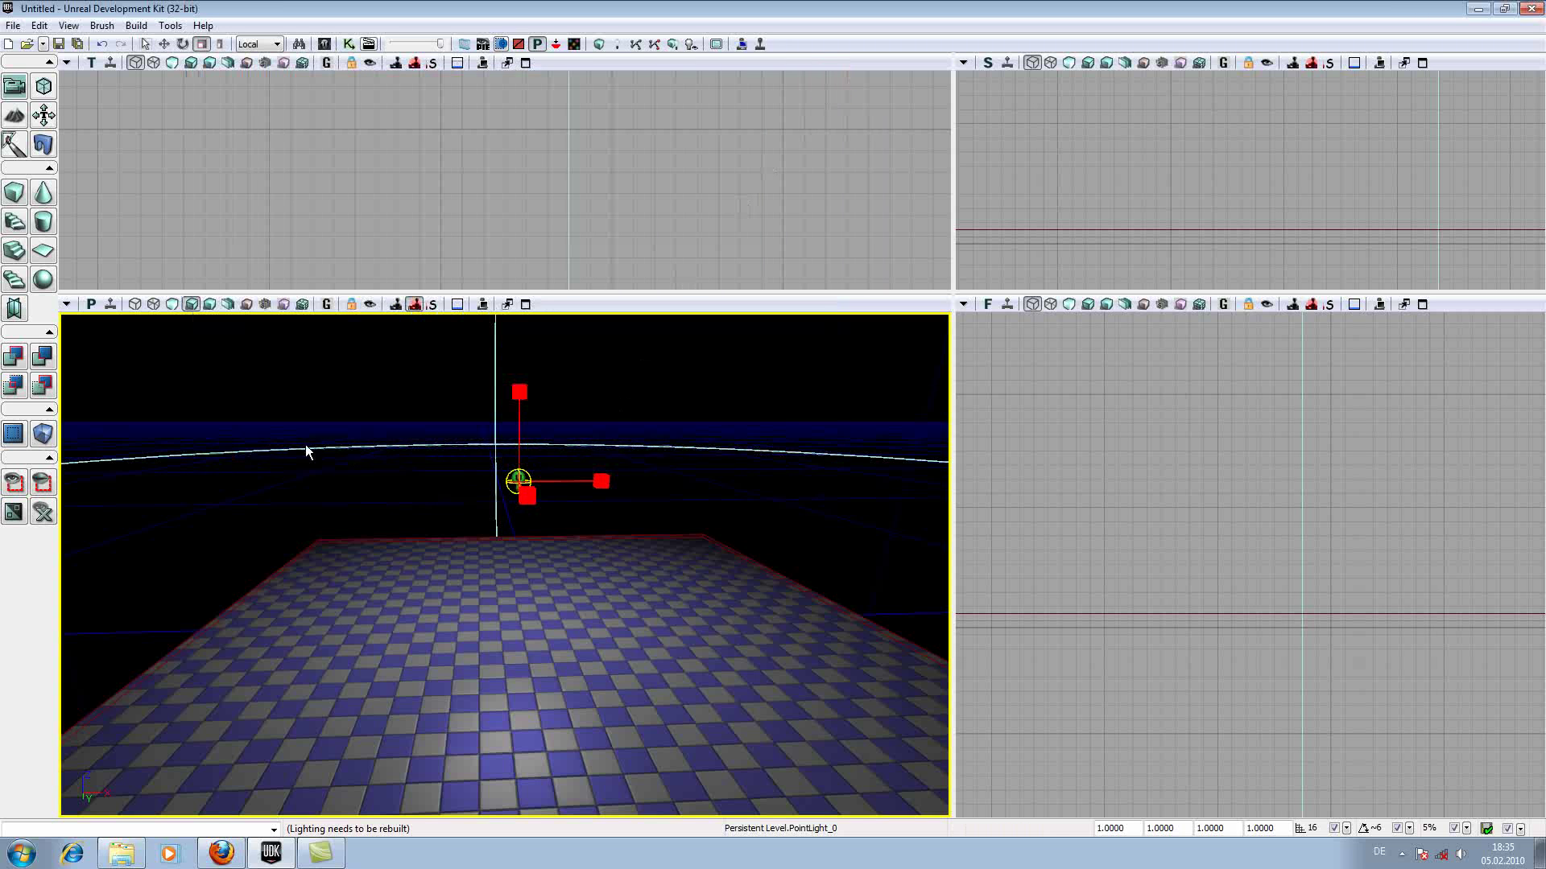
Add a PlayerStart on the floor and move it along the X axis away from the centre
{"action": "right_click", "coordinate": [530, 351]}
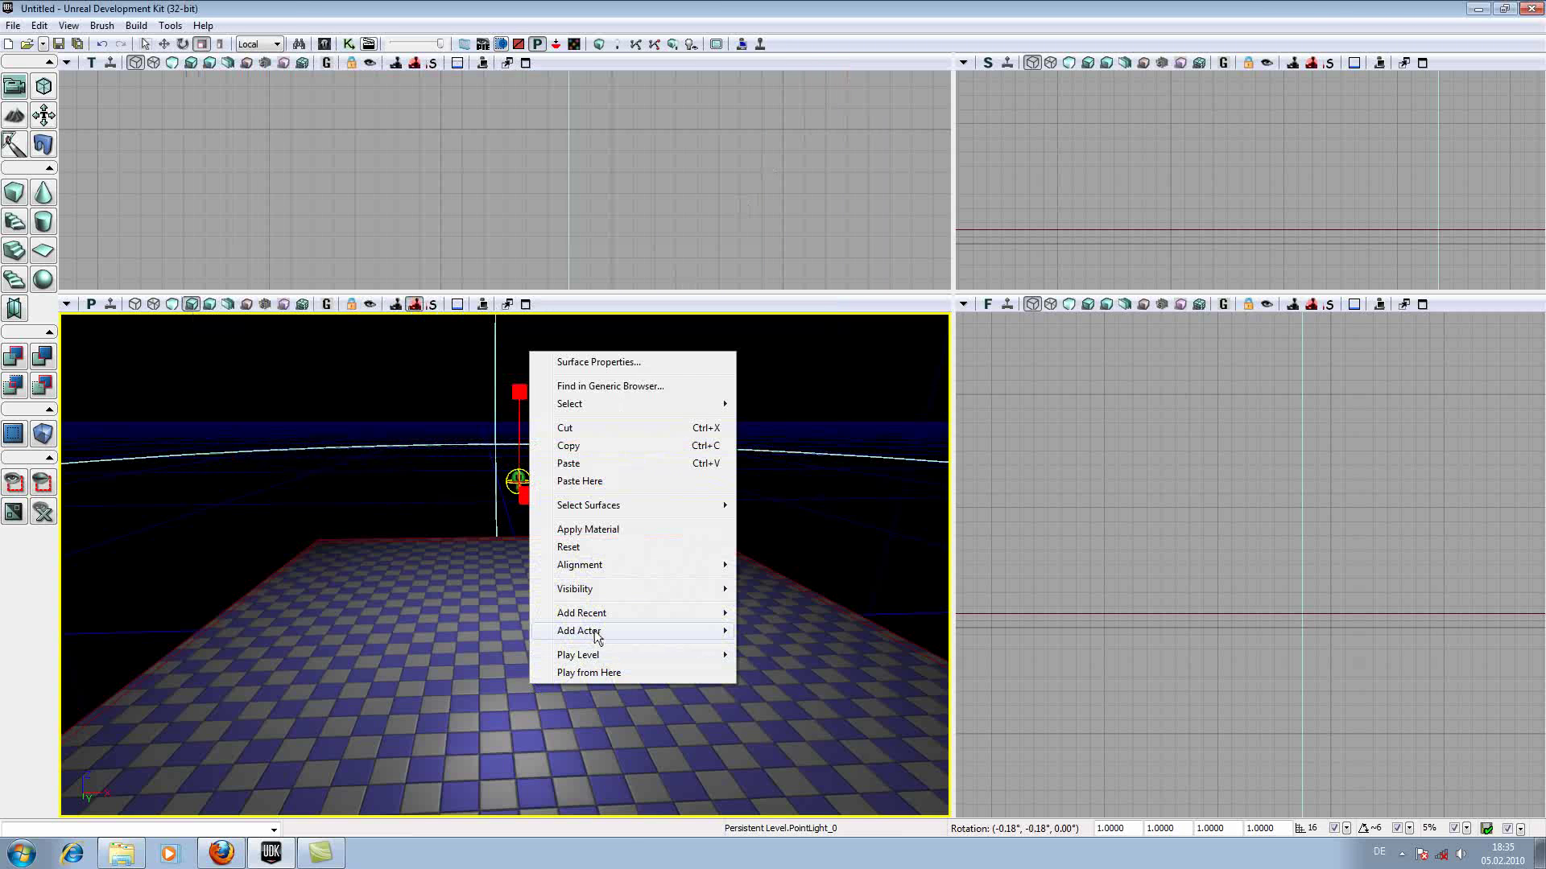
{"action": "mouse_move", "coordinate": [591, 631]}
{"action": "left_click", "coordinate": [884, 414]}
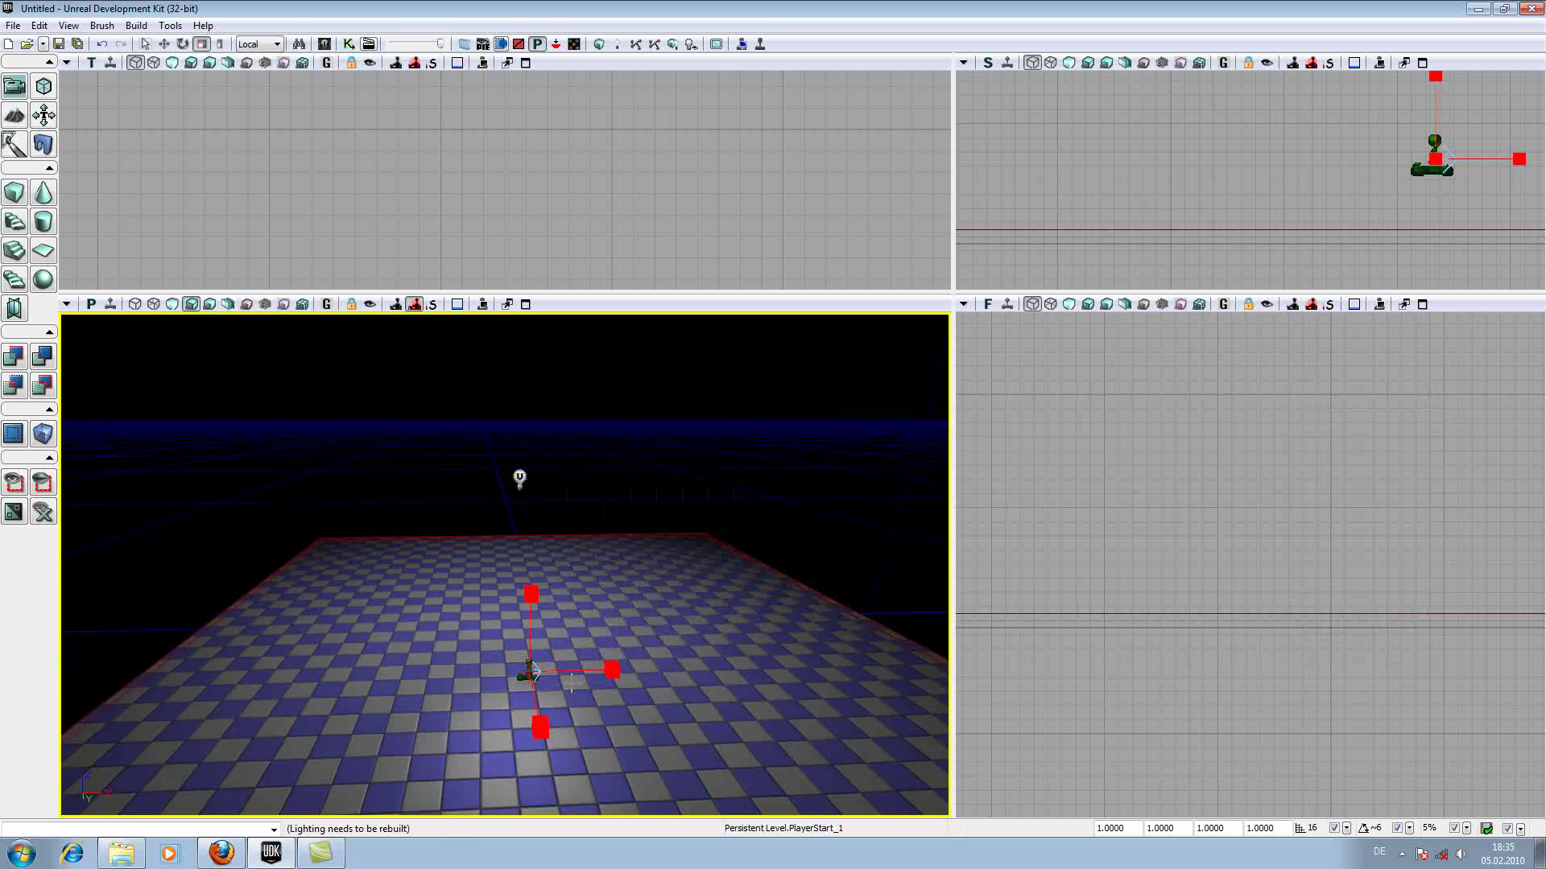
{"action": "left_click_drag", "start_coordinate": [612, 667], "coordinate": [410, 670]}
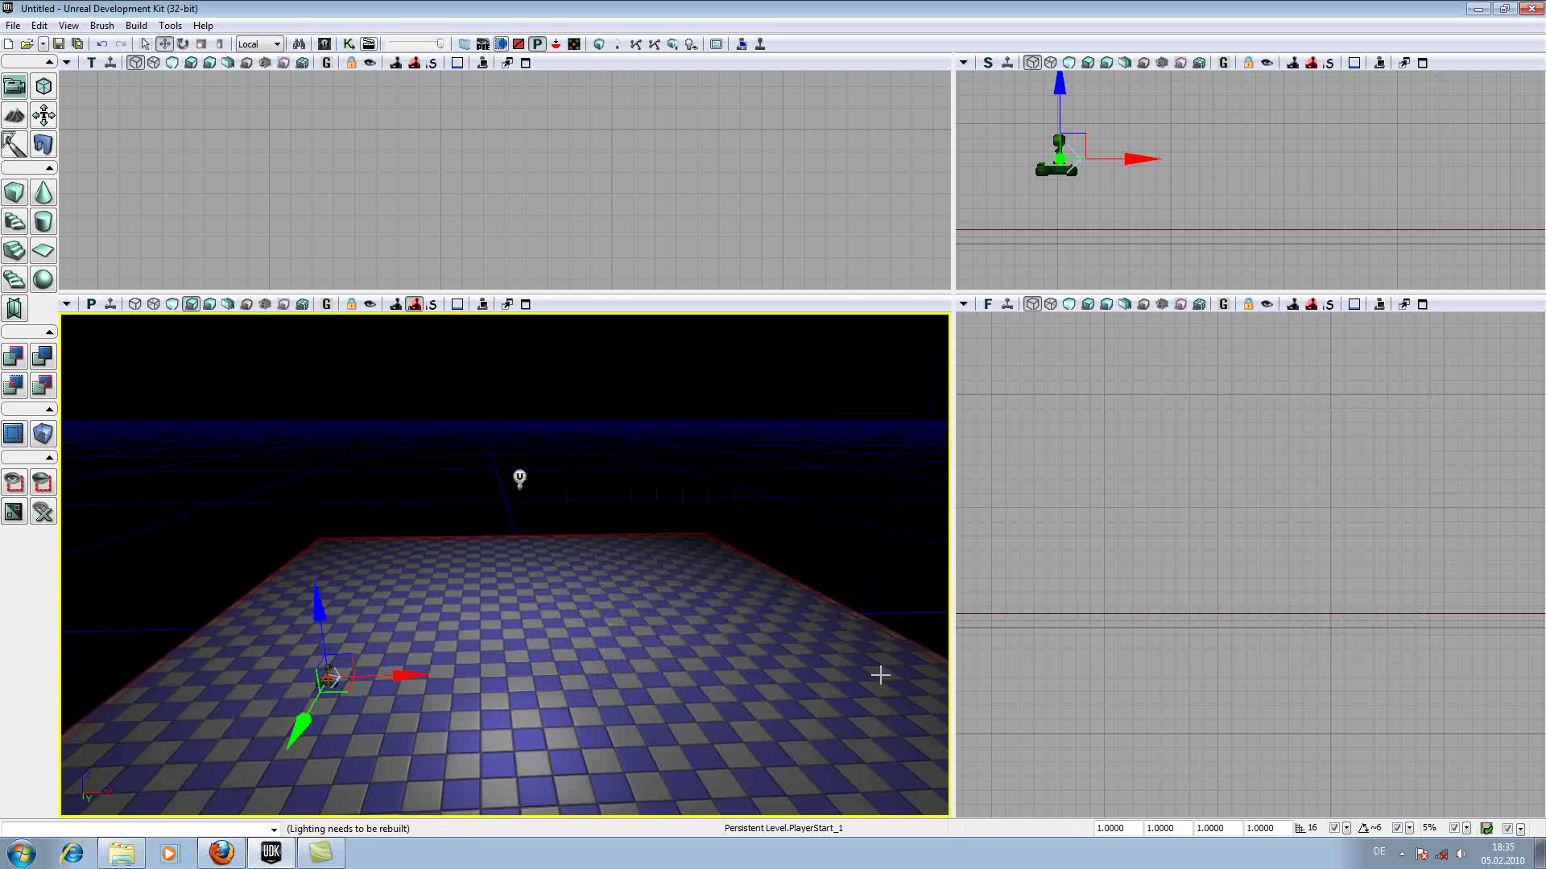
Place a UTVehicleFactory_Manta actor near the floor's front corner and rotate it about -106° around the vertical axis
{"action": "left_click", "coordinate": [68, 25]}
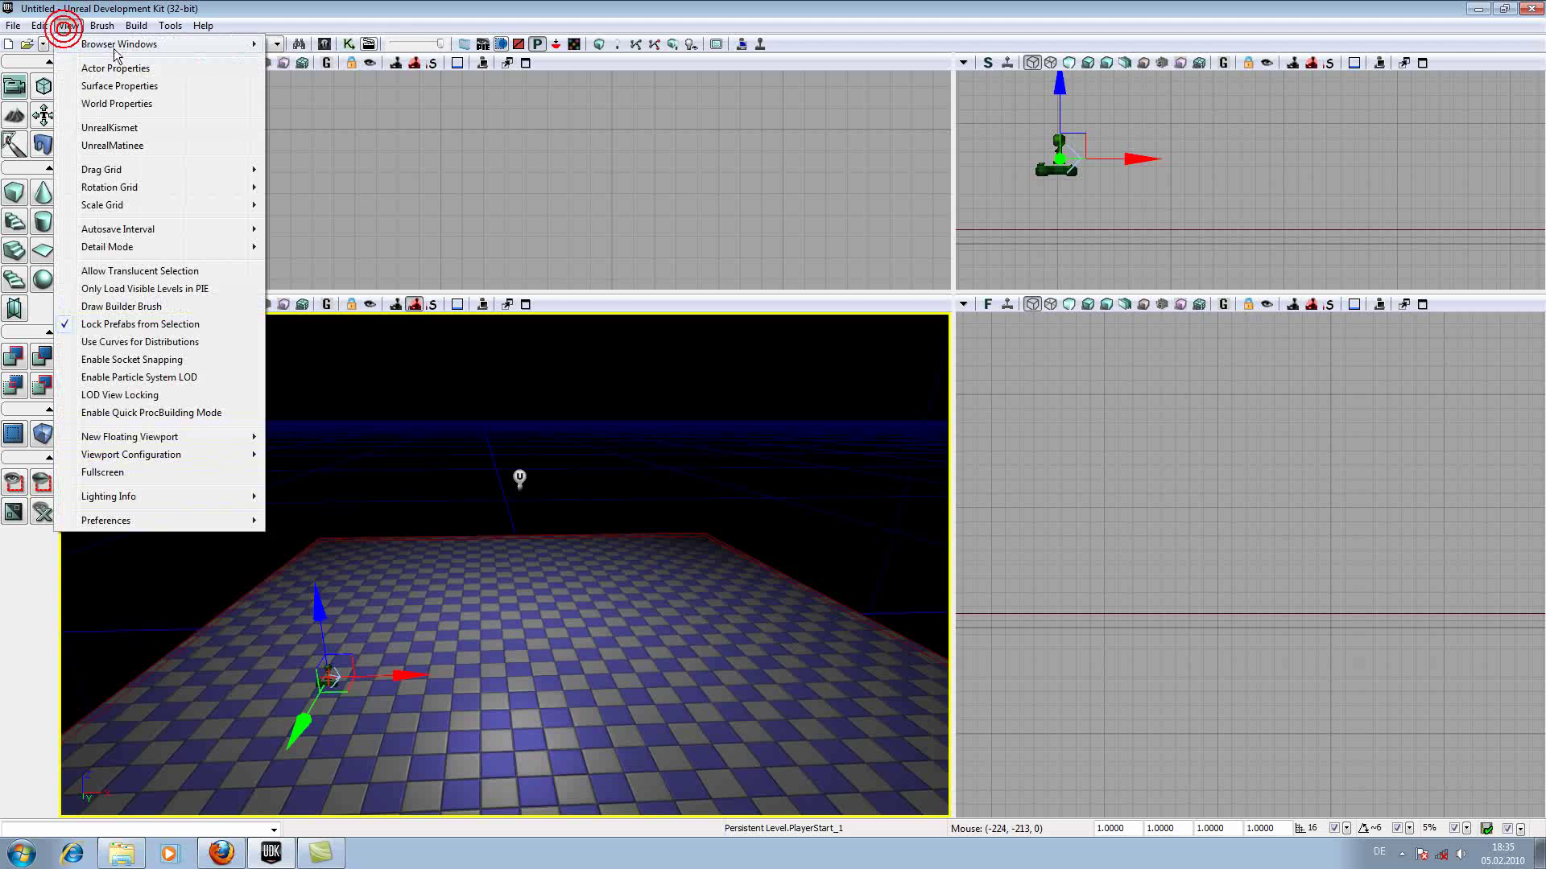
{"action": "left_click", "coordinate": [113, 47]}
{"action": "left_click", "coordinate": [318, 62]}
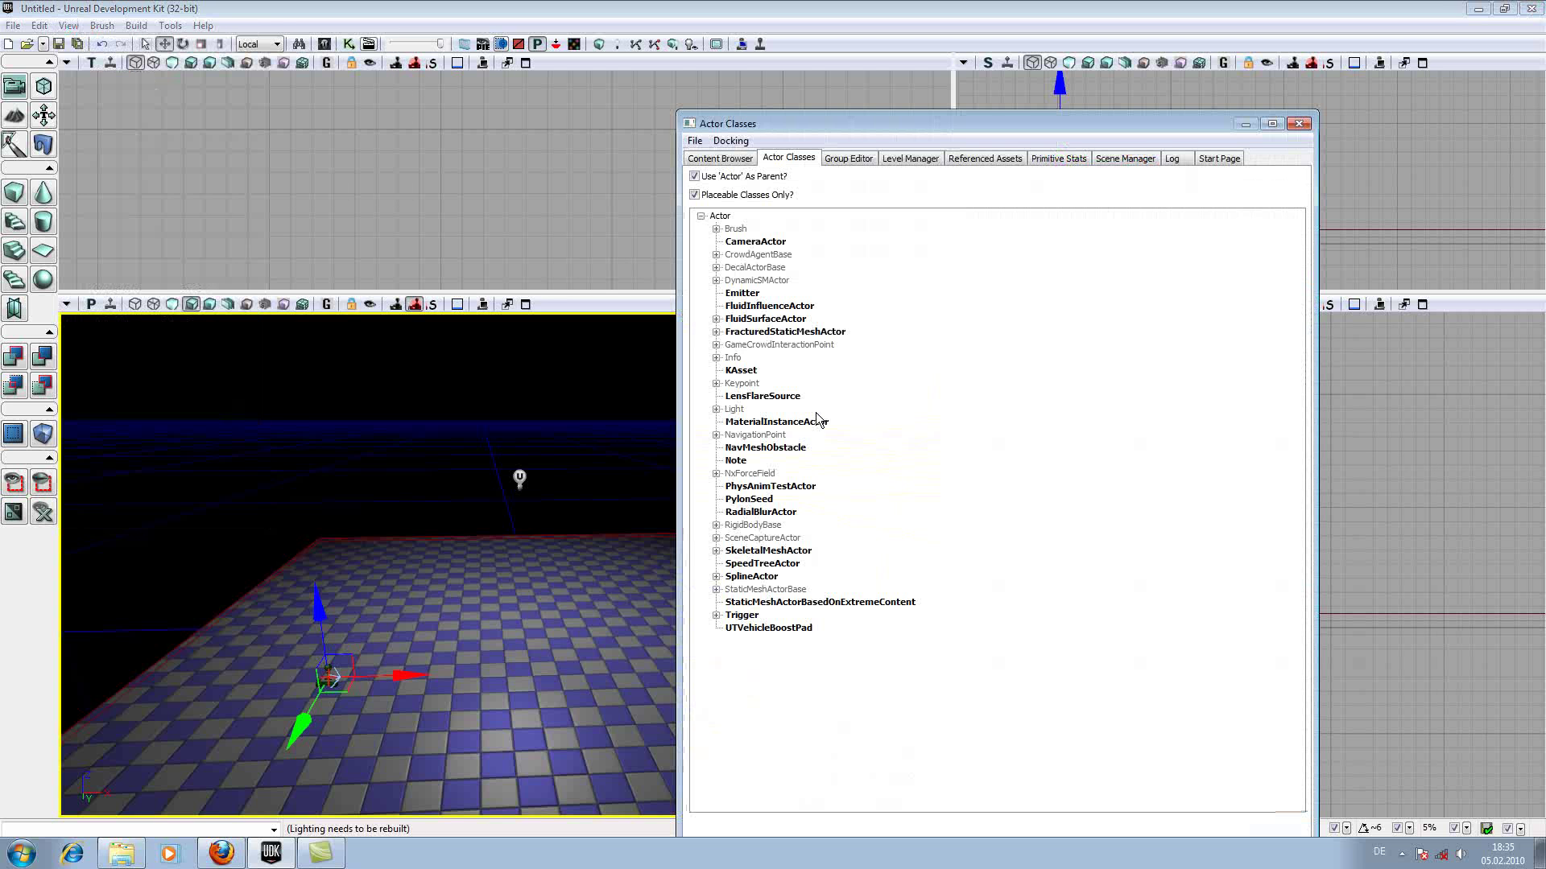
{"action": "left_click", "coordinate": [715, 435]}
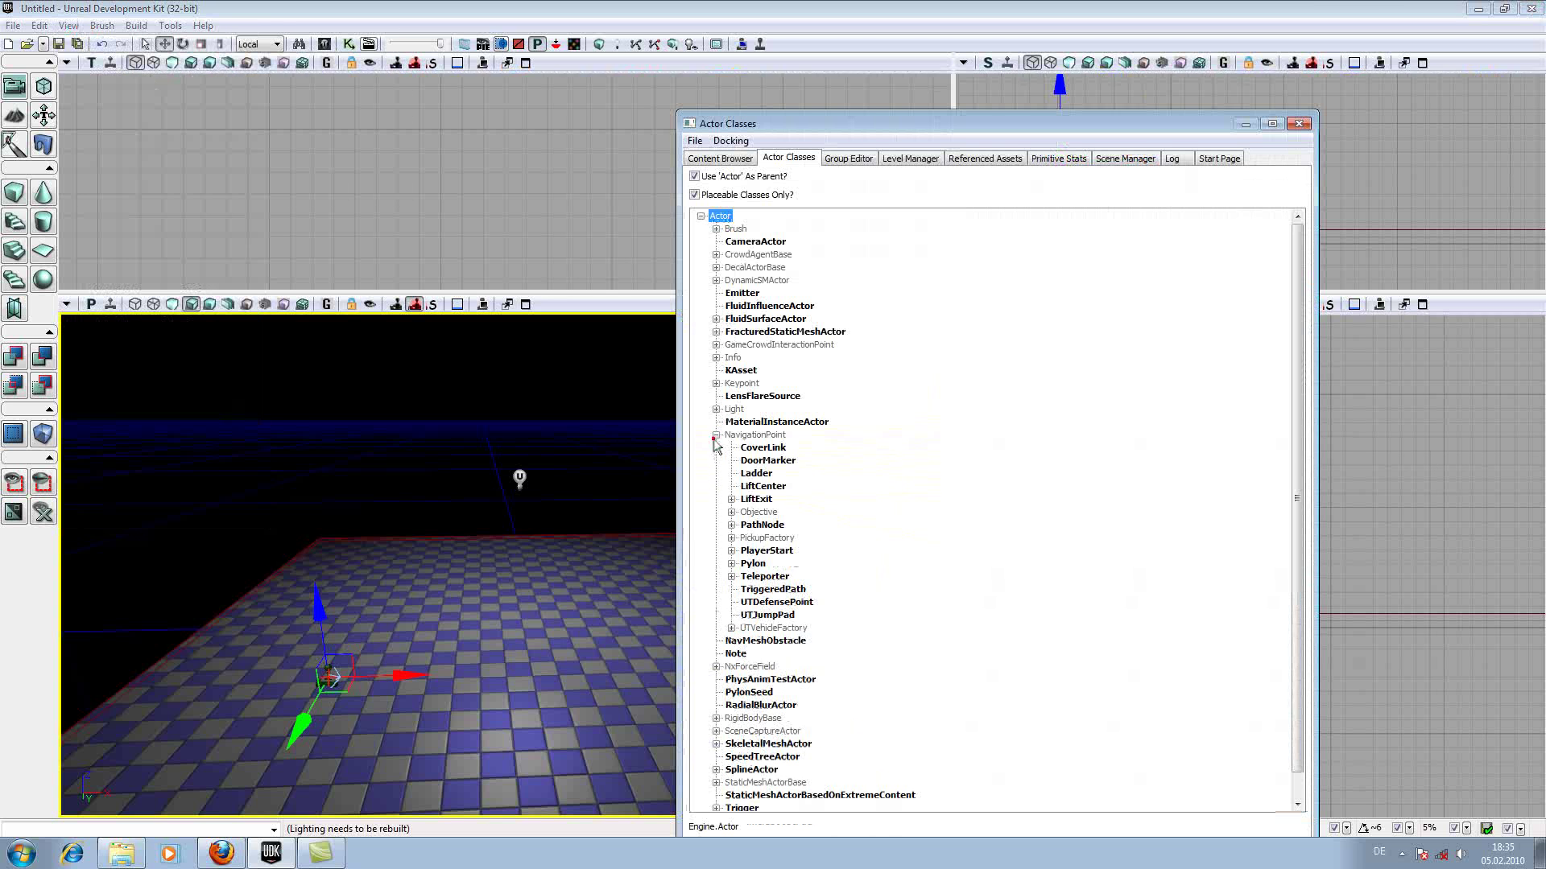
{"action": "left_click", "coordinate": [731, 628]}
{"action": "left_click", "coordinate": [841, 654]}
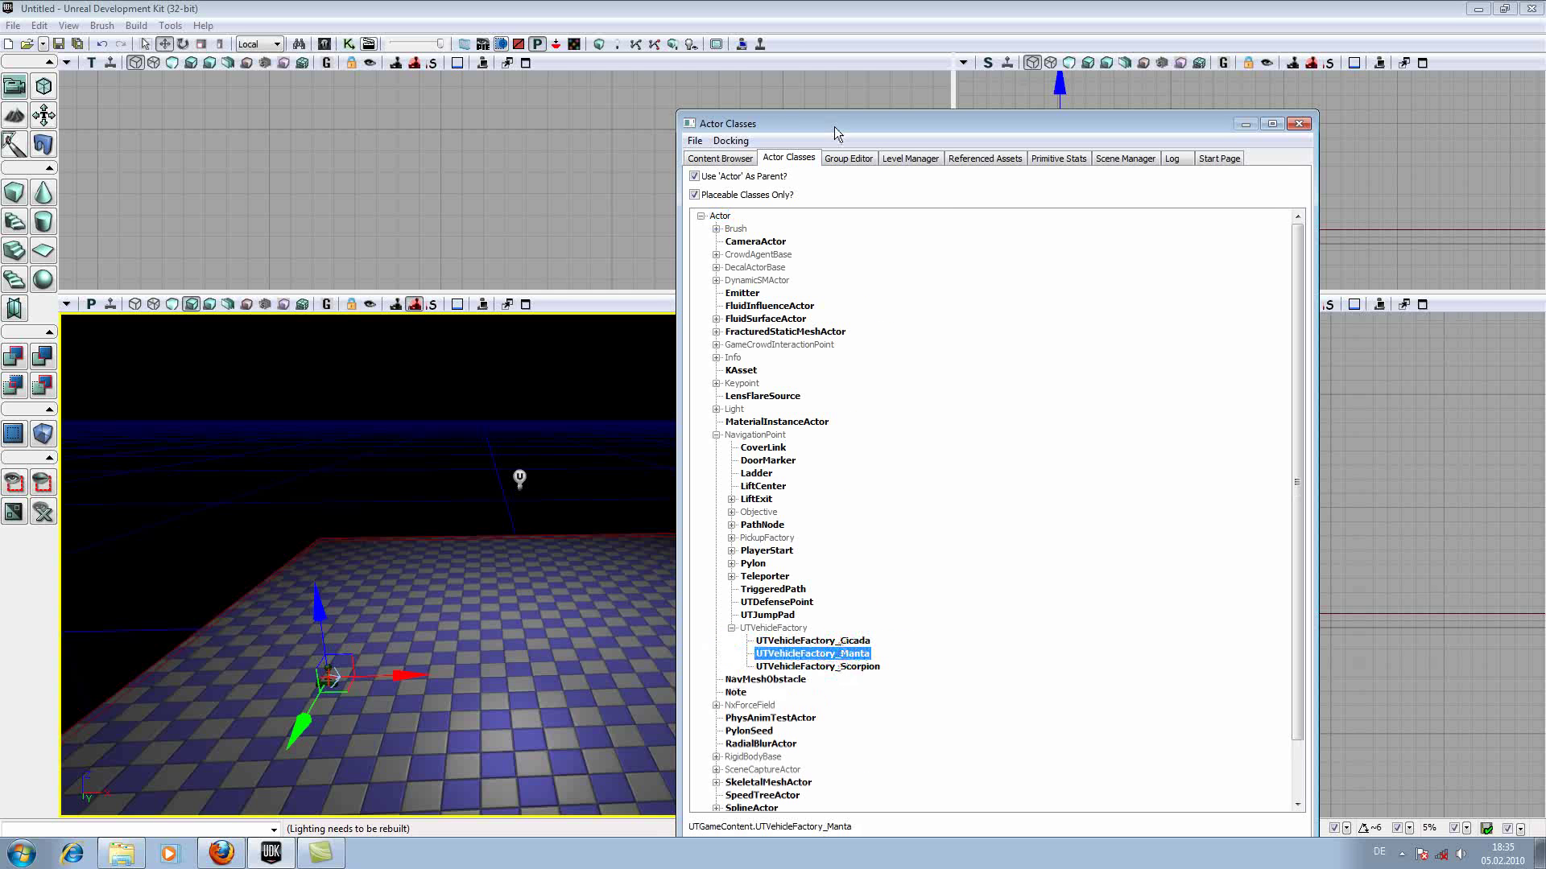
{"action": "left_click_drag", "start_coordinate": [834, 128], "coordinate": [1081, 79]}
{"action": "right_click", "coordinate": [735, 718]}
{"action": "left_click", "coordinate": [811, 626]}
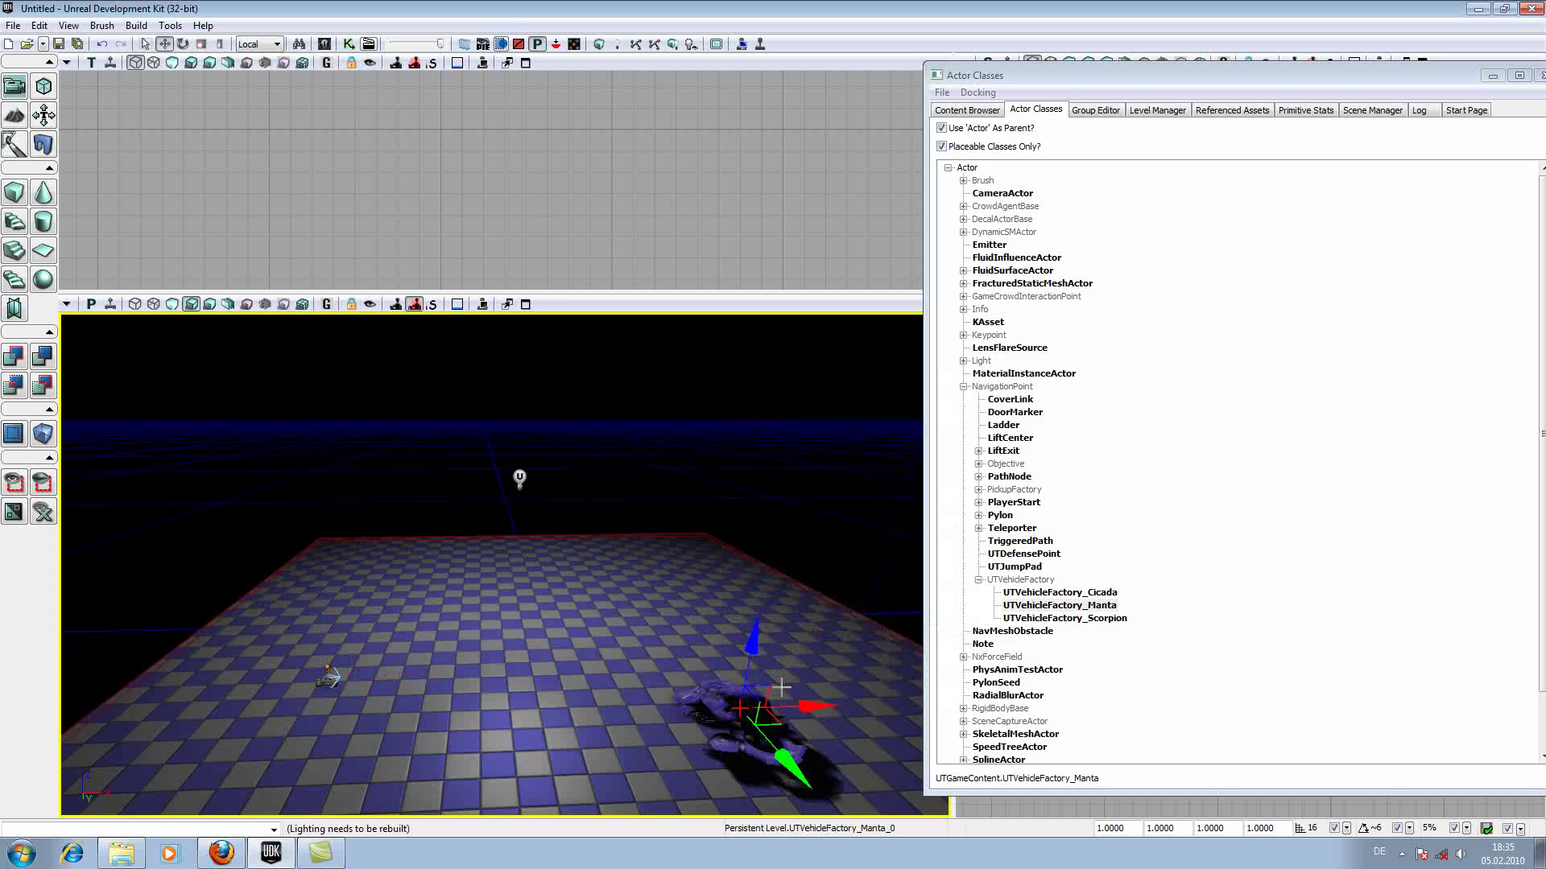
{"action": "key", "text": "space"}
{"action": "left_click_drag", "start_coordinate": [791, 765], "coordinate": [865, 765]}
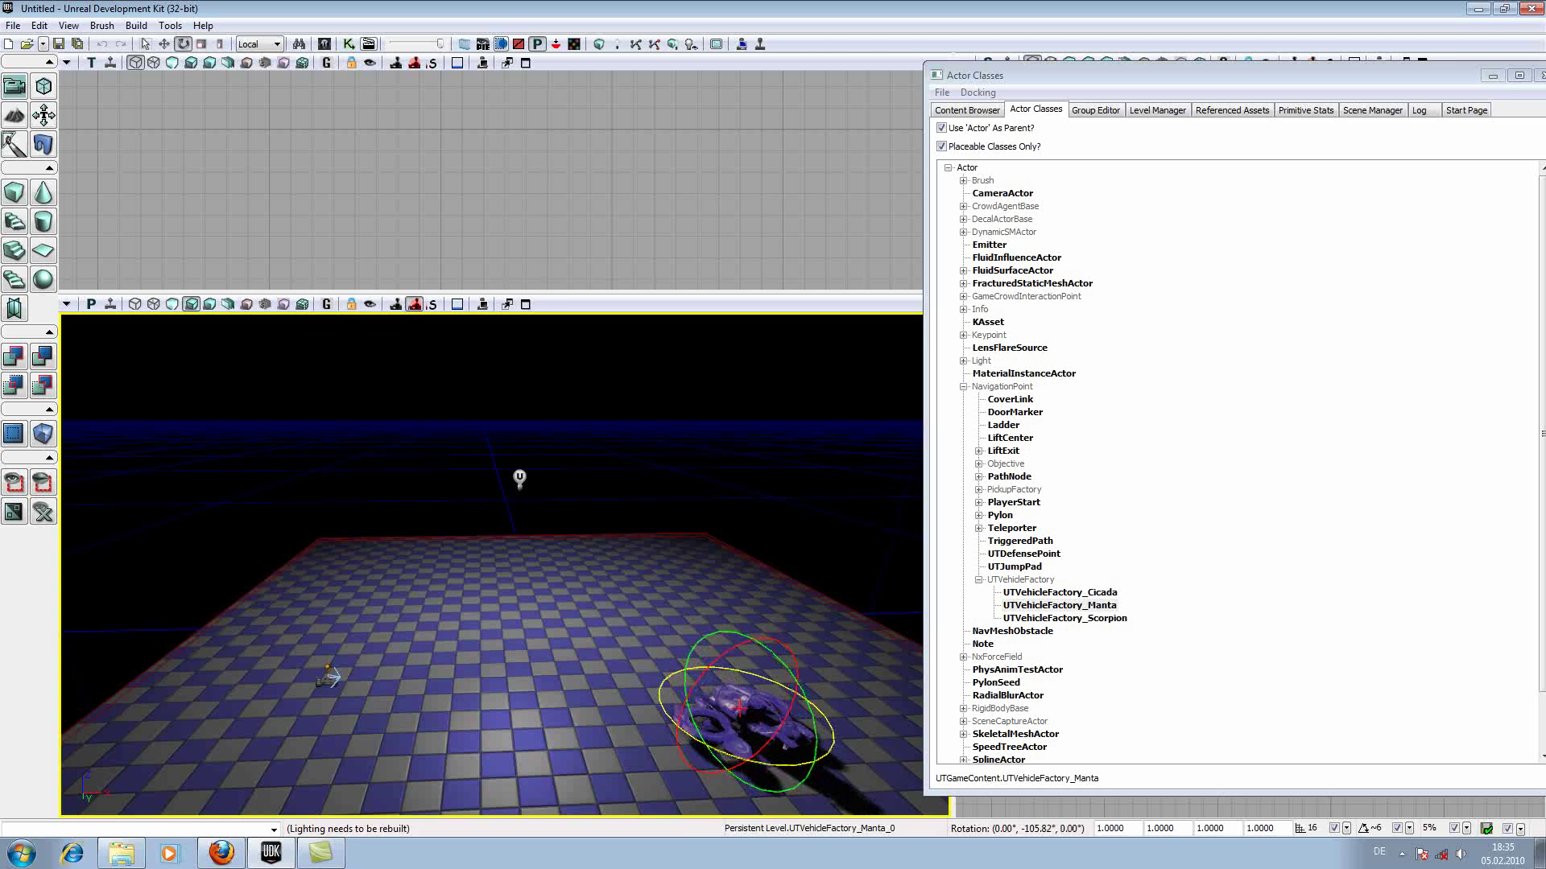
Open the Content Browser beside the perspective view and show the StaticMeshes group of MyPackage
{"action": "left_click", "coordinate": [527, 717]}
{"action": "left_click_drag", "start_coordinate": [1255, 80], "coordinate": [1412, 129]}
{"action": "left_click", "coordinate": [324, 44]}
{"action": "mouse_move", "coordinate": [1038, 107]}
{"action": "left_mouse_down"}
{"action": "mouse_move", "coordinate": [934, 97]}
{"action": "mouse_move", "coordinate": [1046, 98]}
{"action": "left_mouse_up"}
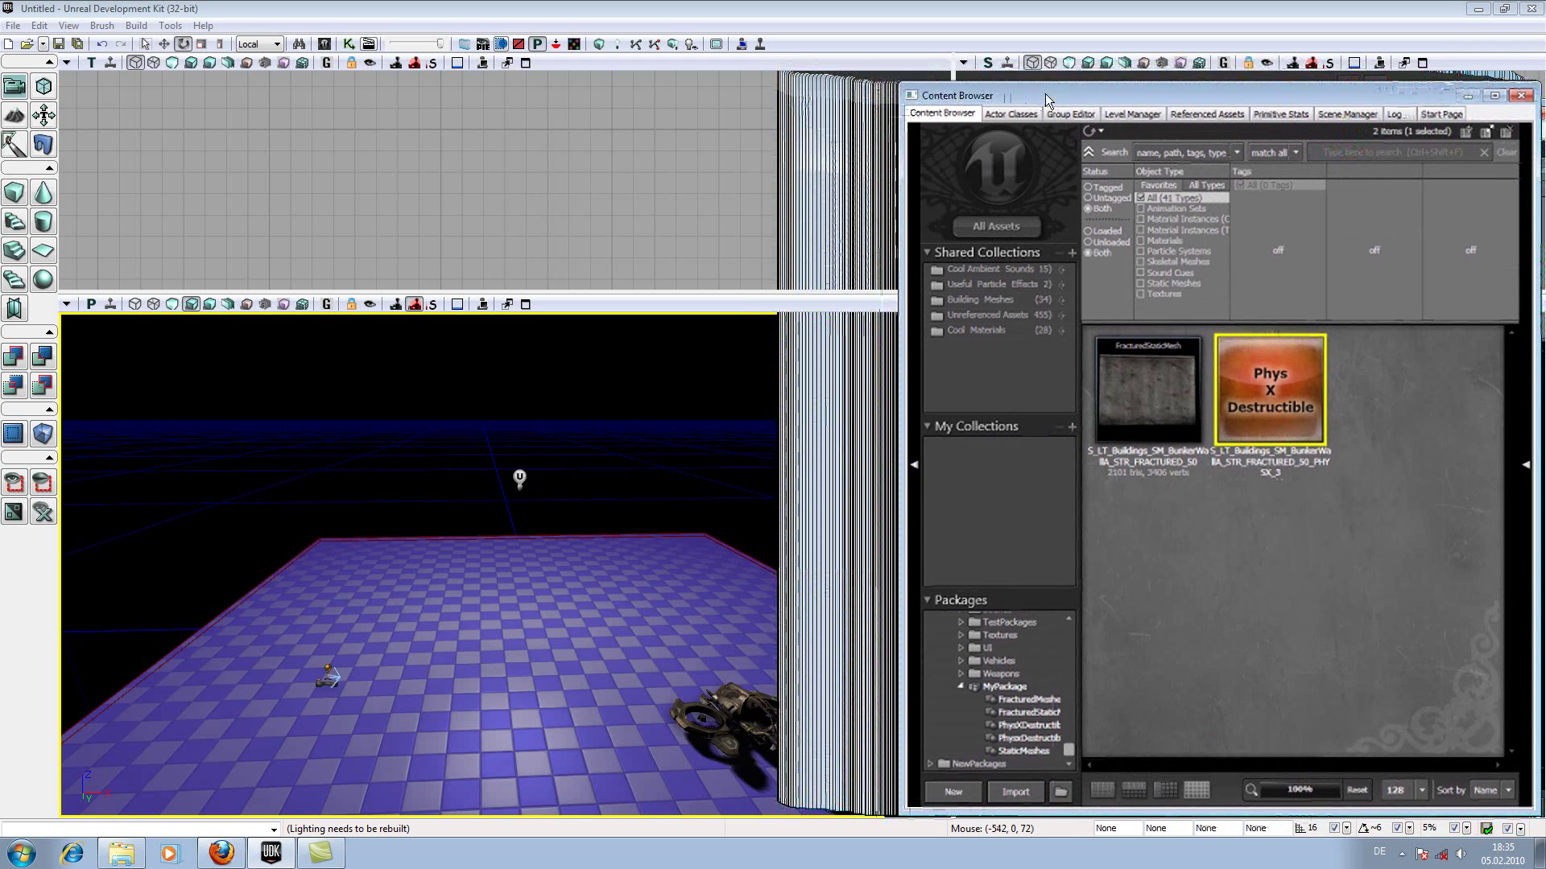
{"action": "left_click_drag", "start_coordinate": [1069, 93], "coordinate": [1133, 66]}
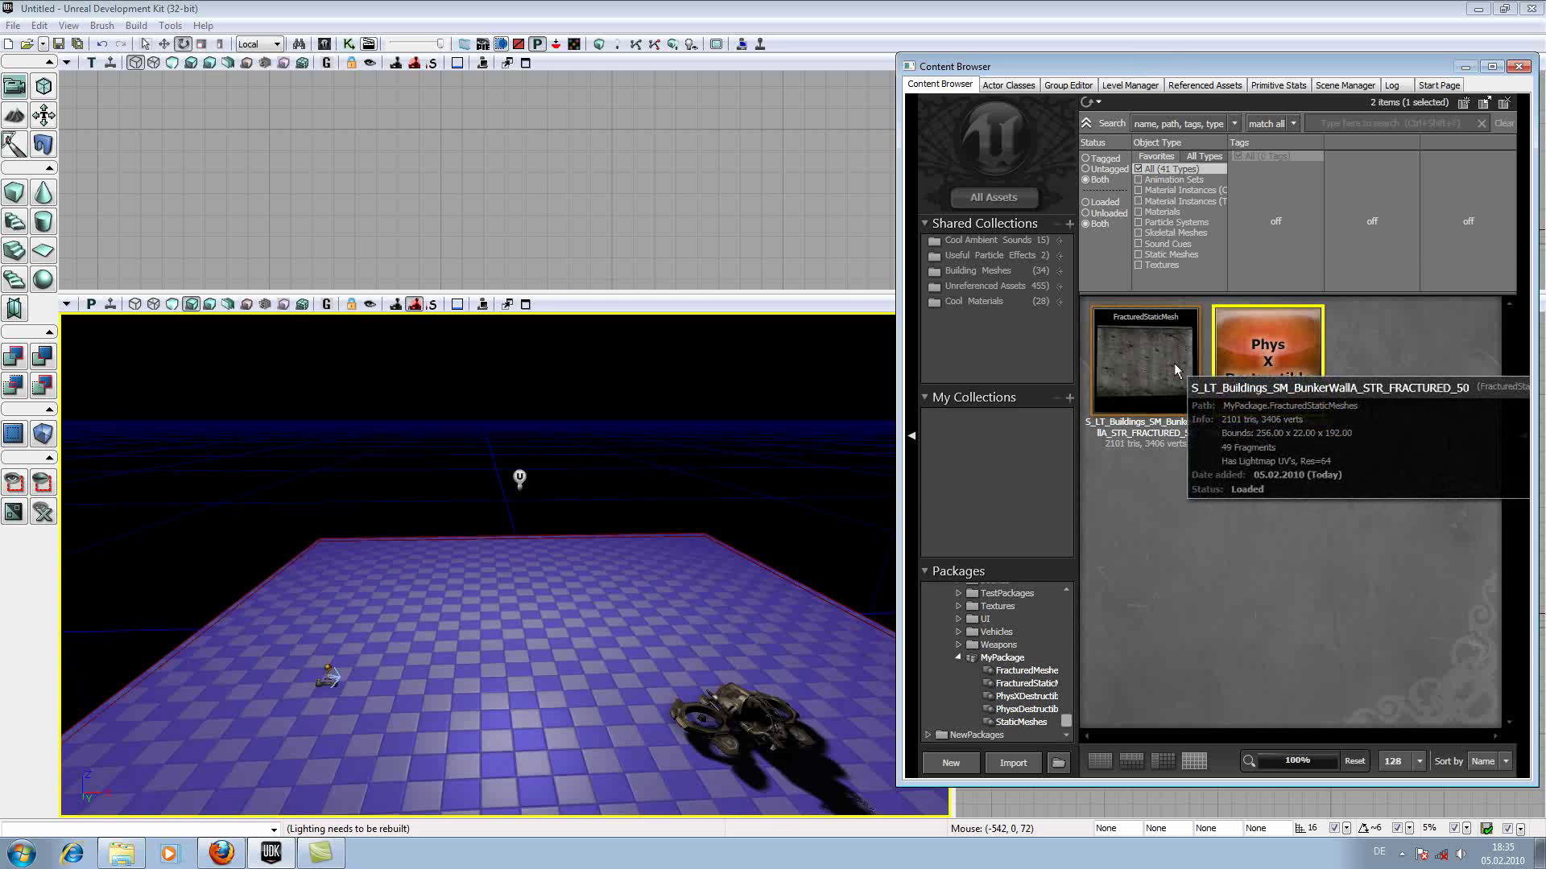
{"action": "left_click_drag", "start_coordinate": [1153, 68], "coordinate": [1086, 70]}
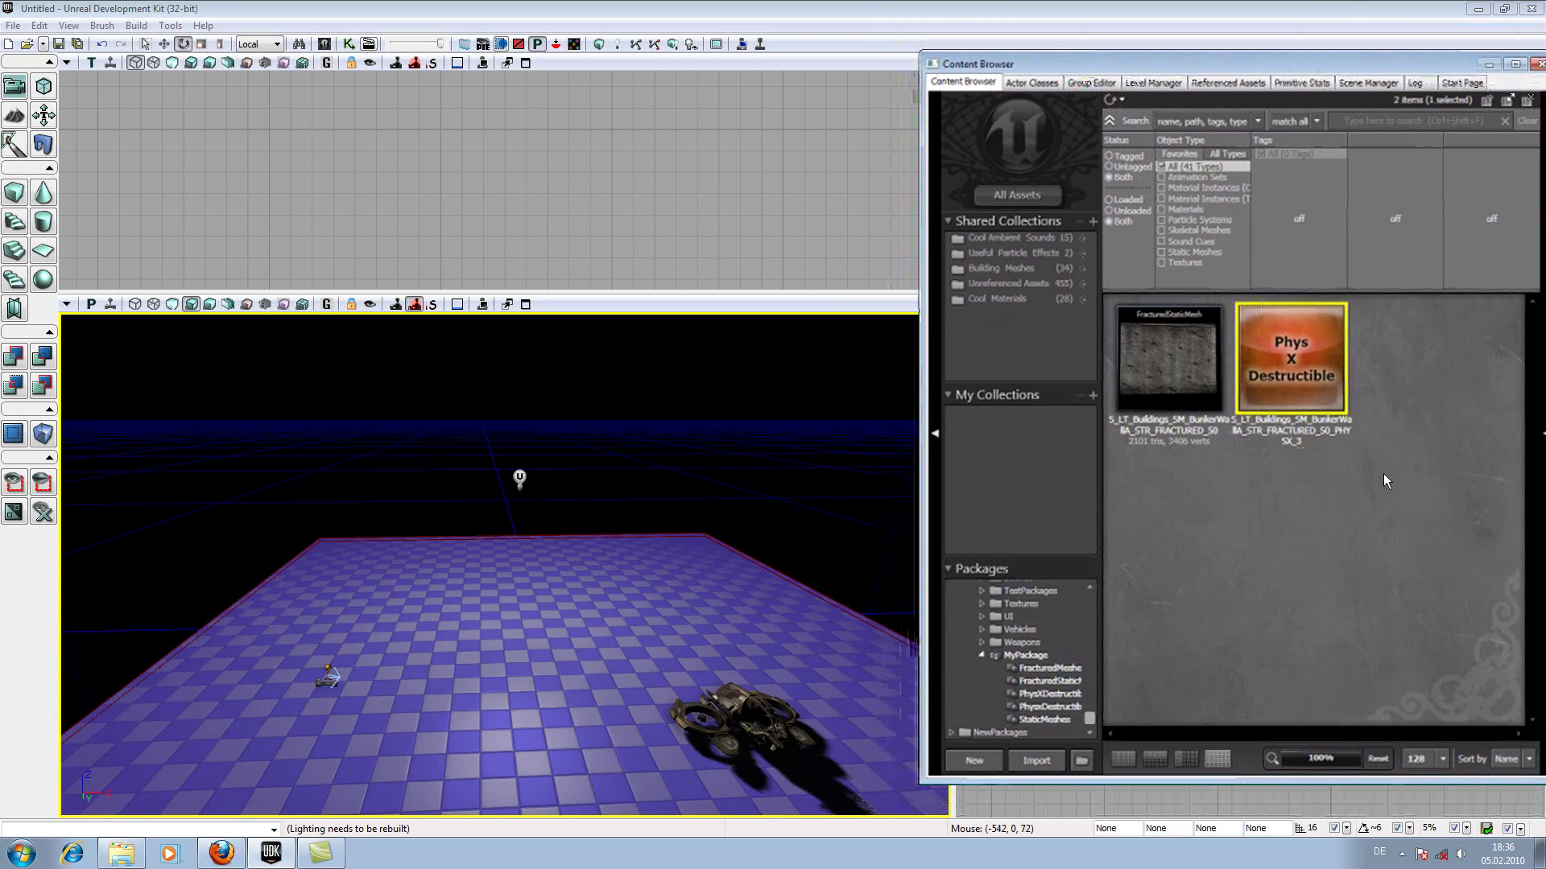
{"action": "left_click", "coordinate": [1047, 719]}
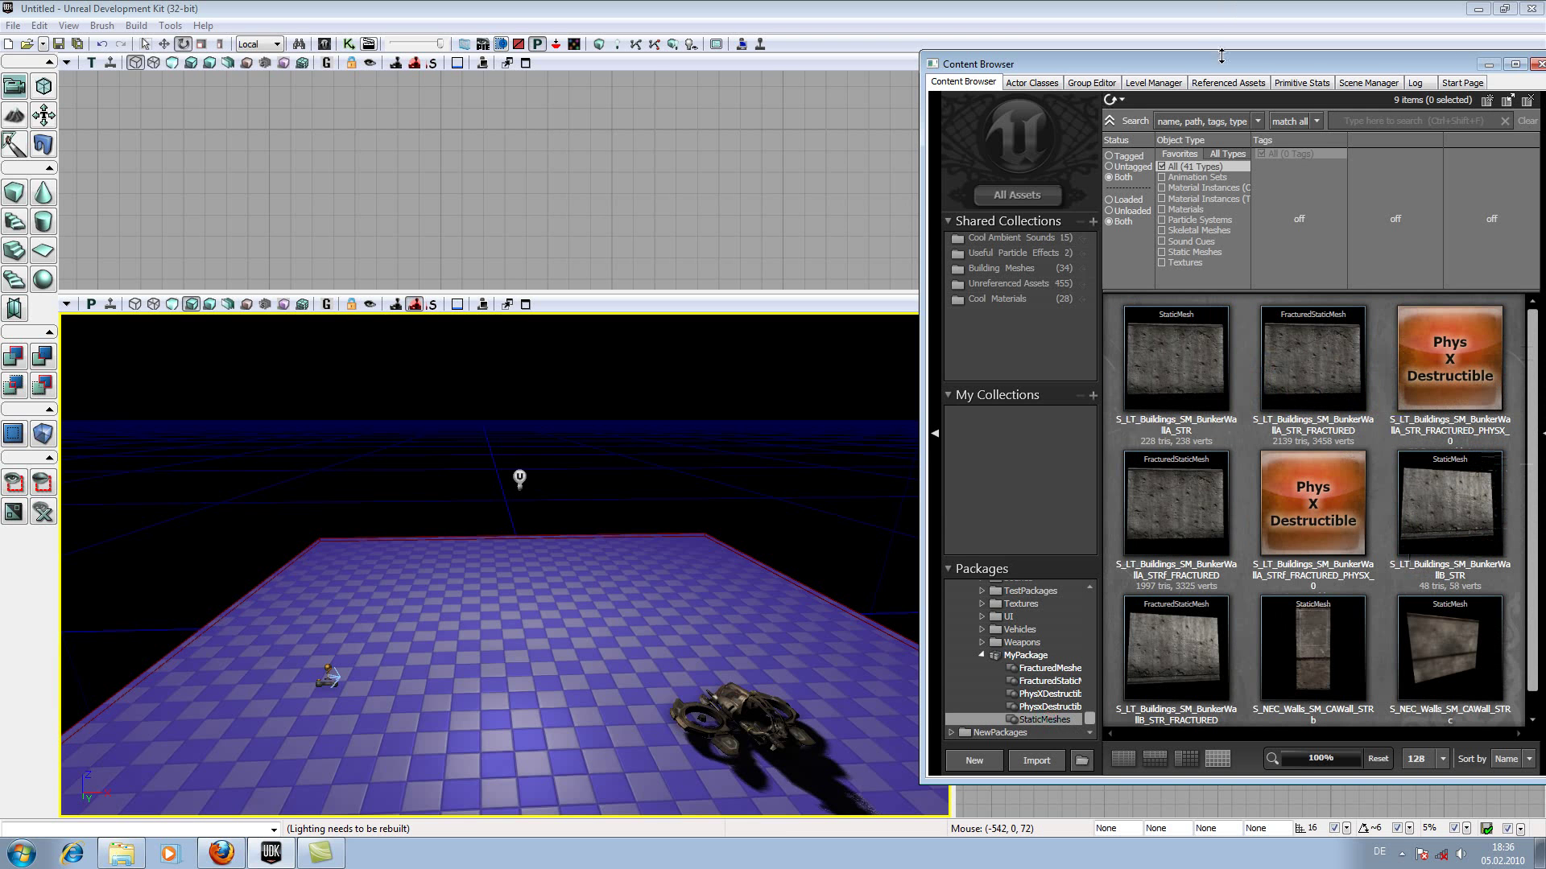
{"action": "left_click_drag", "start_coordinate": [1219, 70], "coordinate": [1185, 57]}
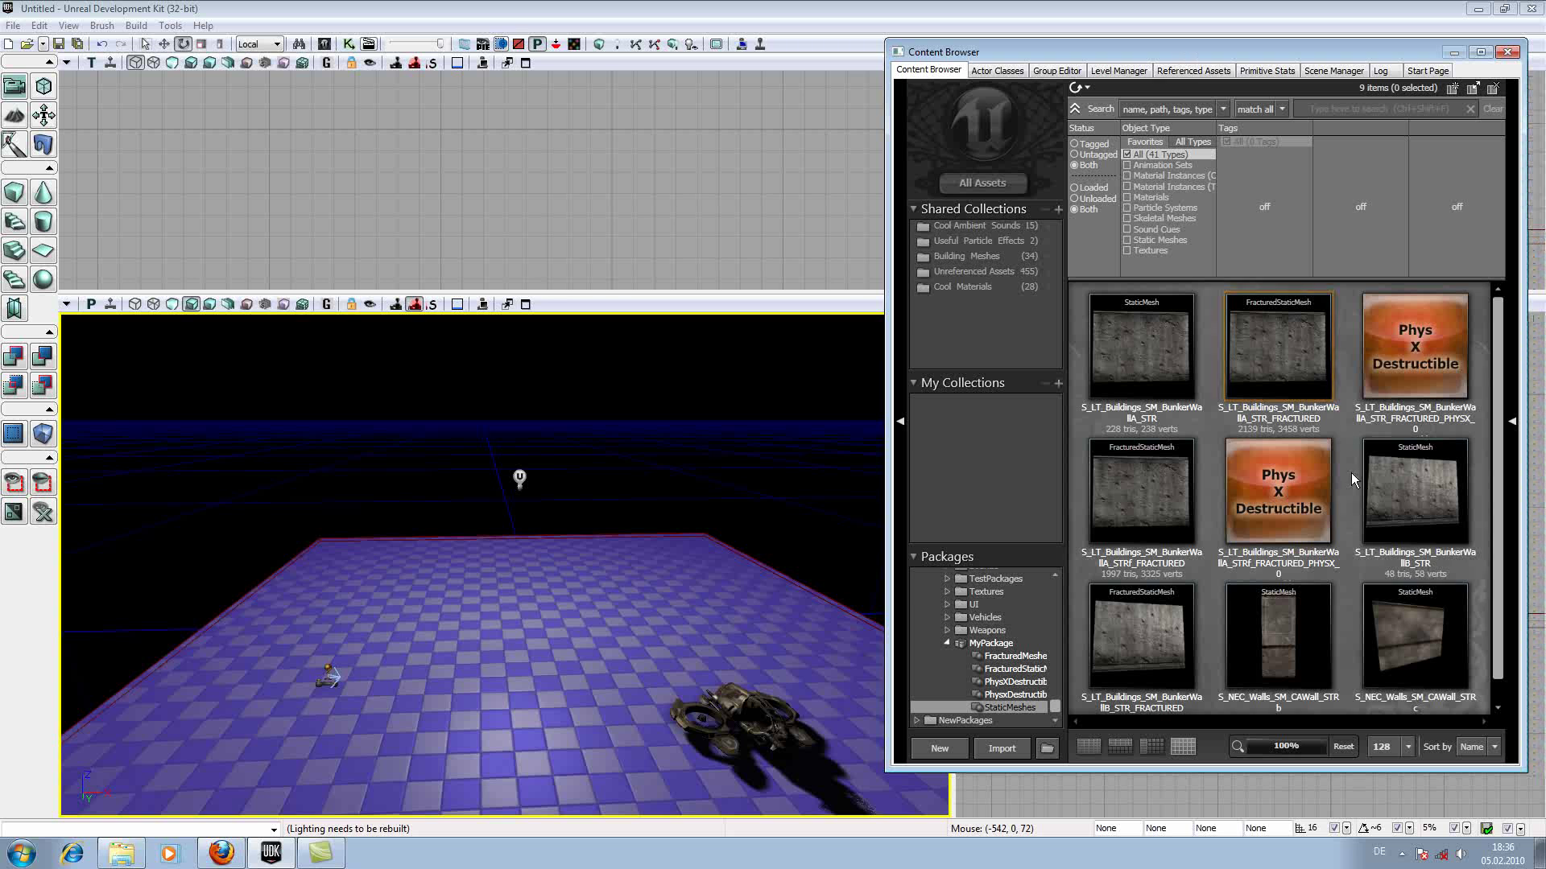
Place the PhysX destructible S_LT_Buildings_SM_BunkerWallA_STRf_FRACTURED_PHYSX_0 on the floor and scale it uniformly to about 1.41
{"action": "left_click", "coordinate": [1278, 494]}
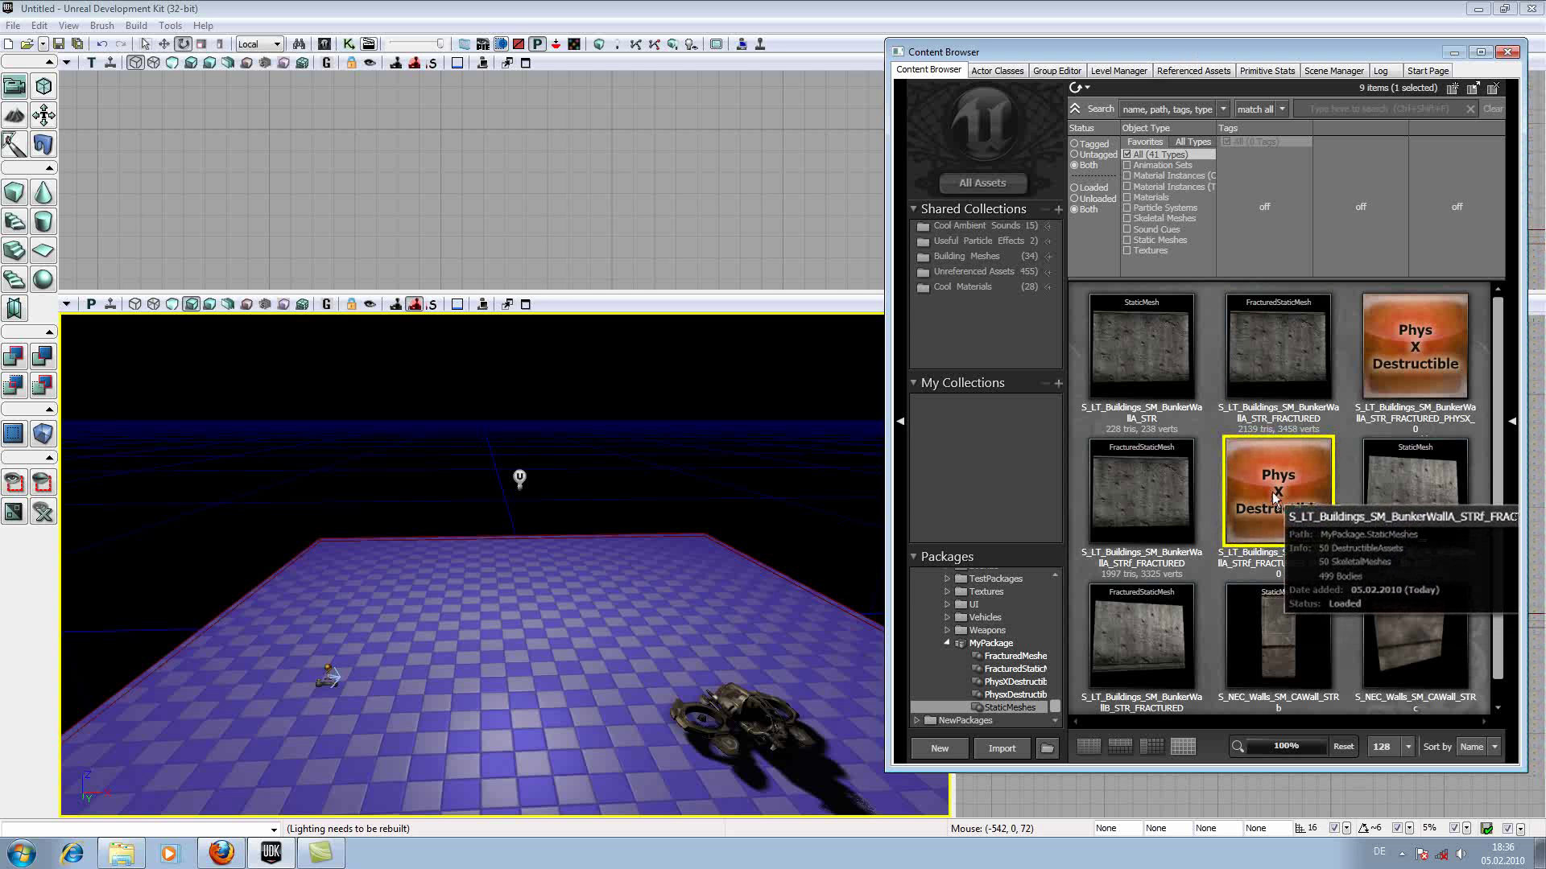
{"action": "left_click_drag", "start_coordinate": [1278, 498], "coordinate": [500, 624]}
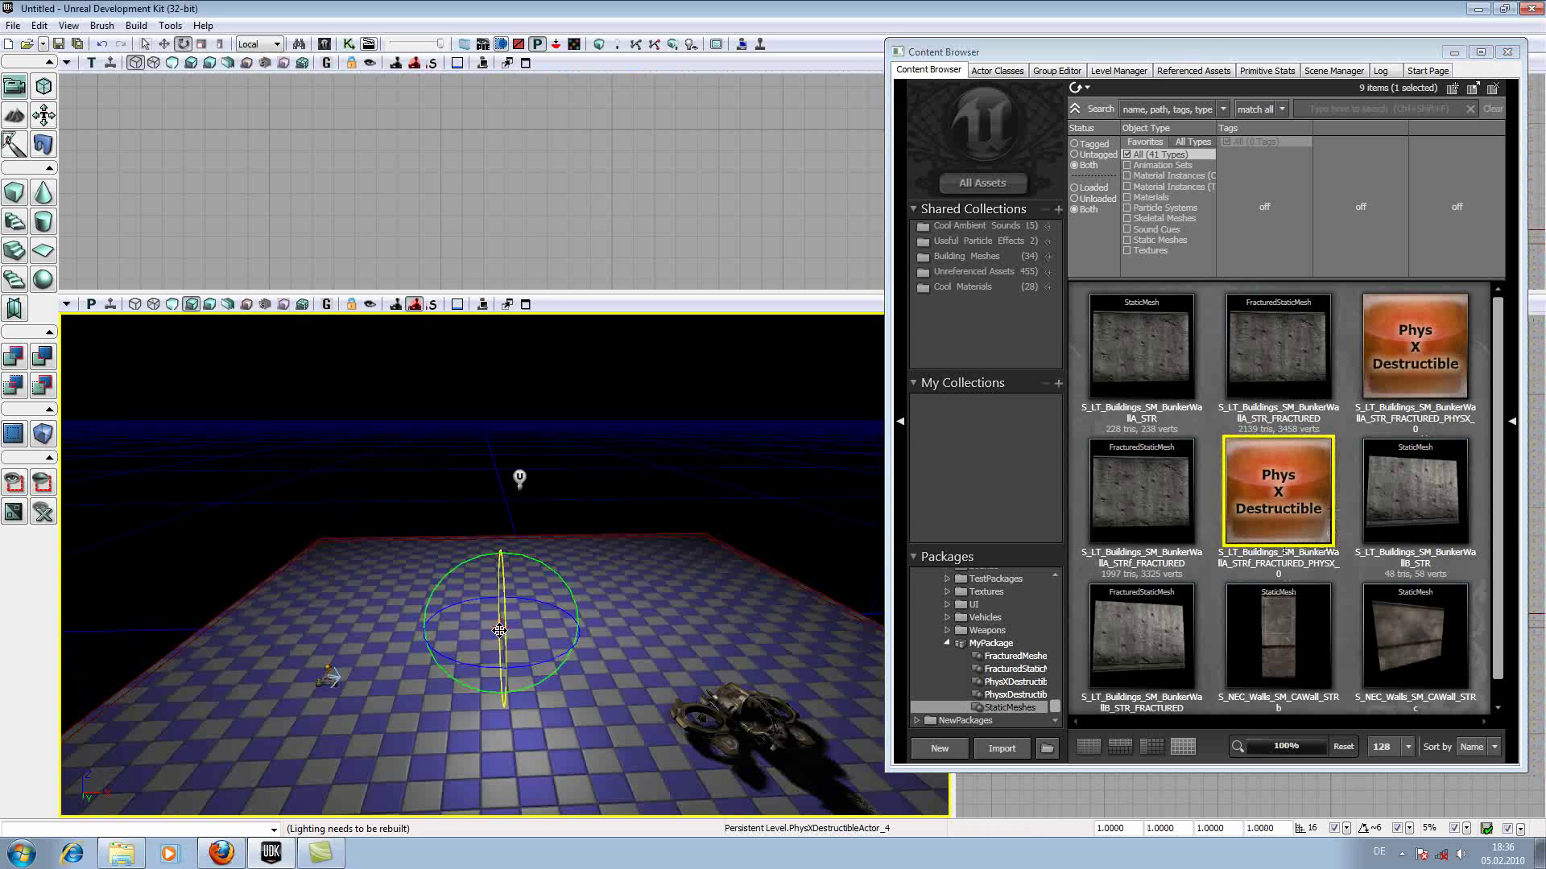
{"action": "key", "text": "space"}
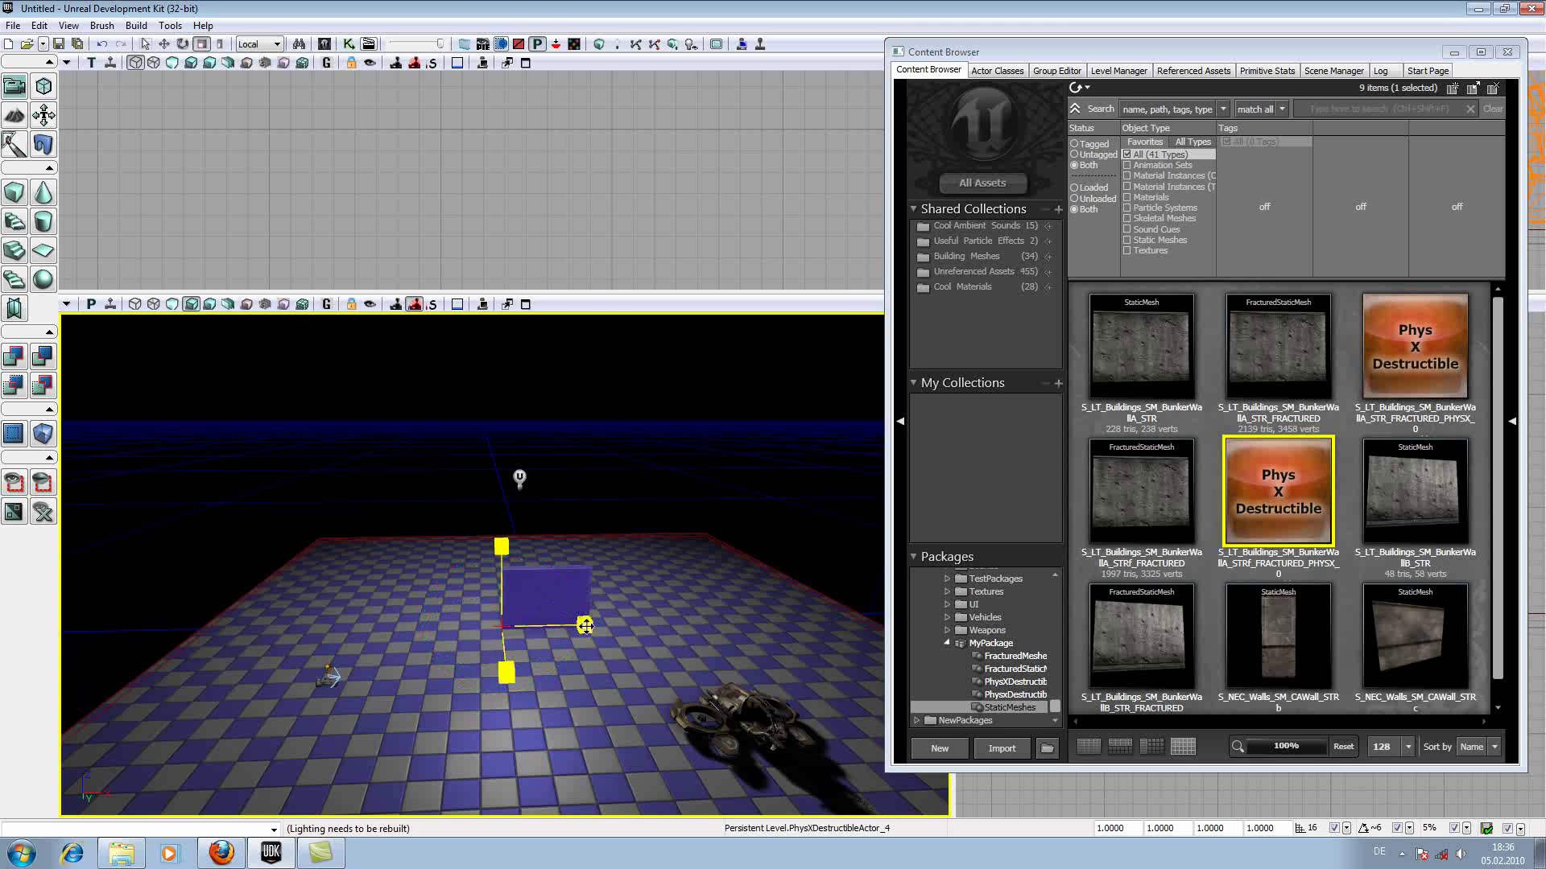
{"action": "left_click_drag", "start_coordinate": [574, 632], "coordinate": [545, 534]}
Duplicate the point light, placing one of the two lights closer in front of the wall
{"action": "left_click", "coordinate": [518, 478]}
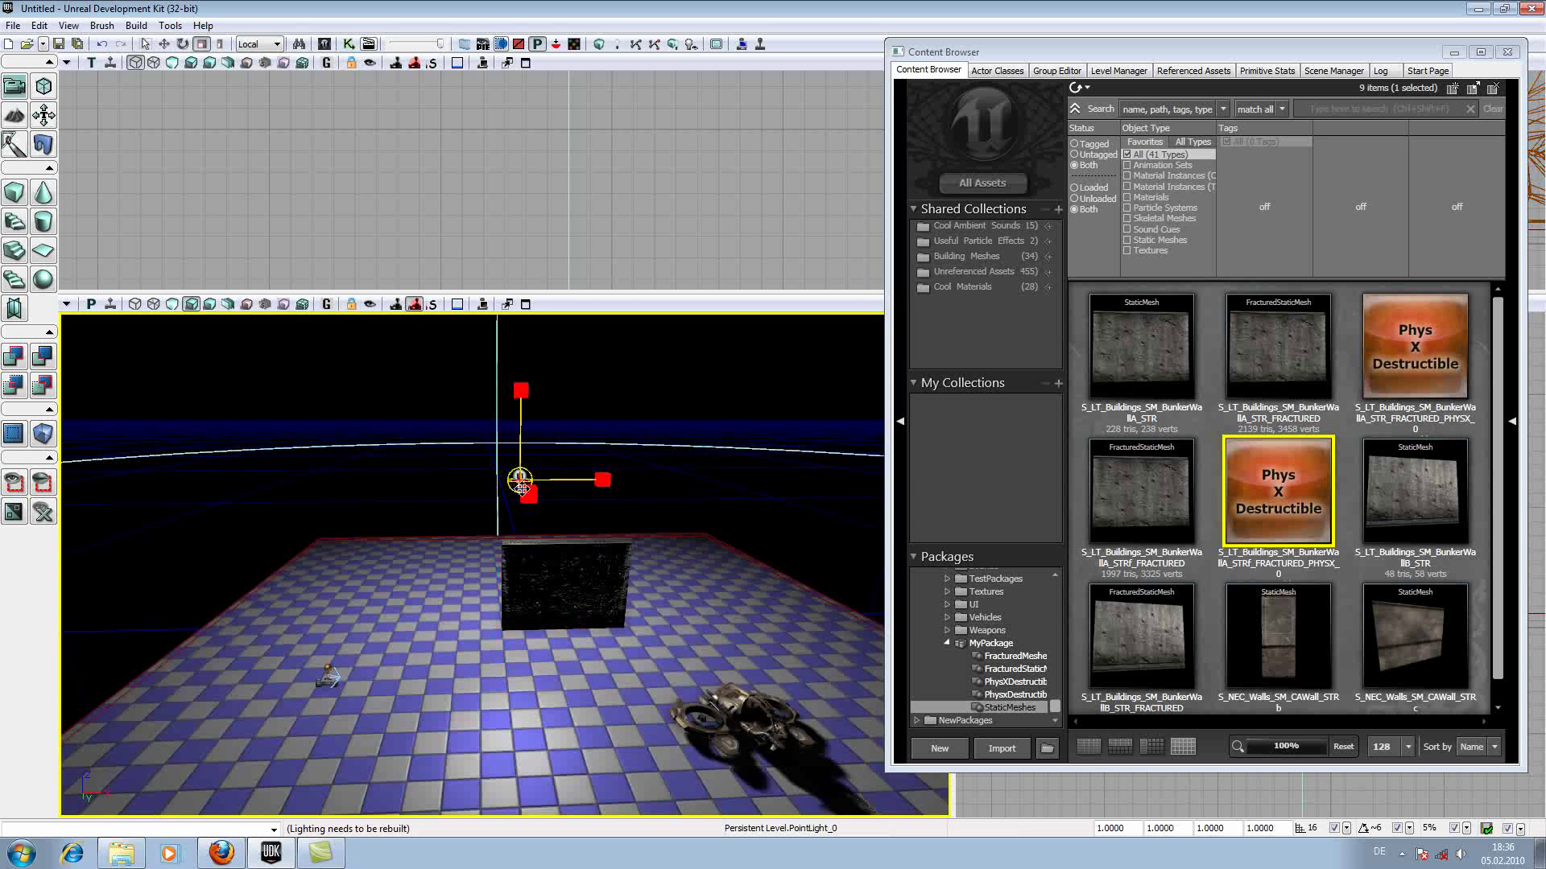
{"action": "key", "text": "space"}
{"action": "left_click_drag", "start_coordinate": [525, 489], "coordinate": [551, 530]}
{"action": "left_click", "coordinate": [520, 477]}
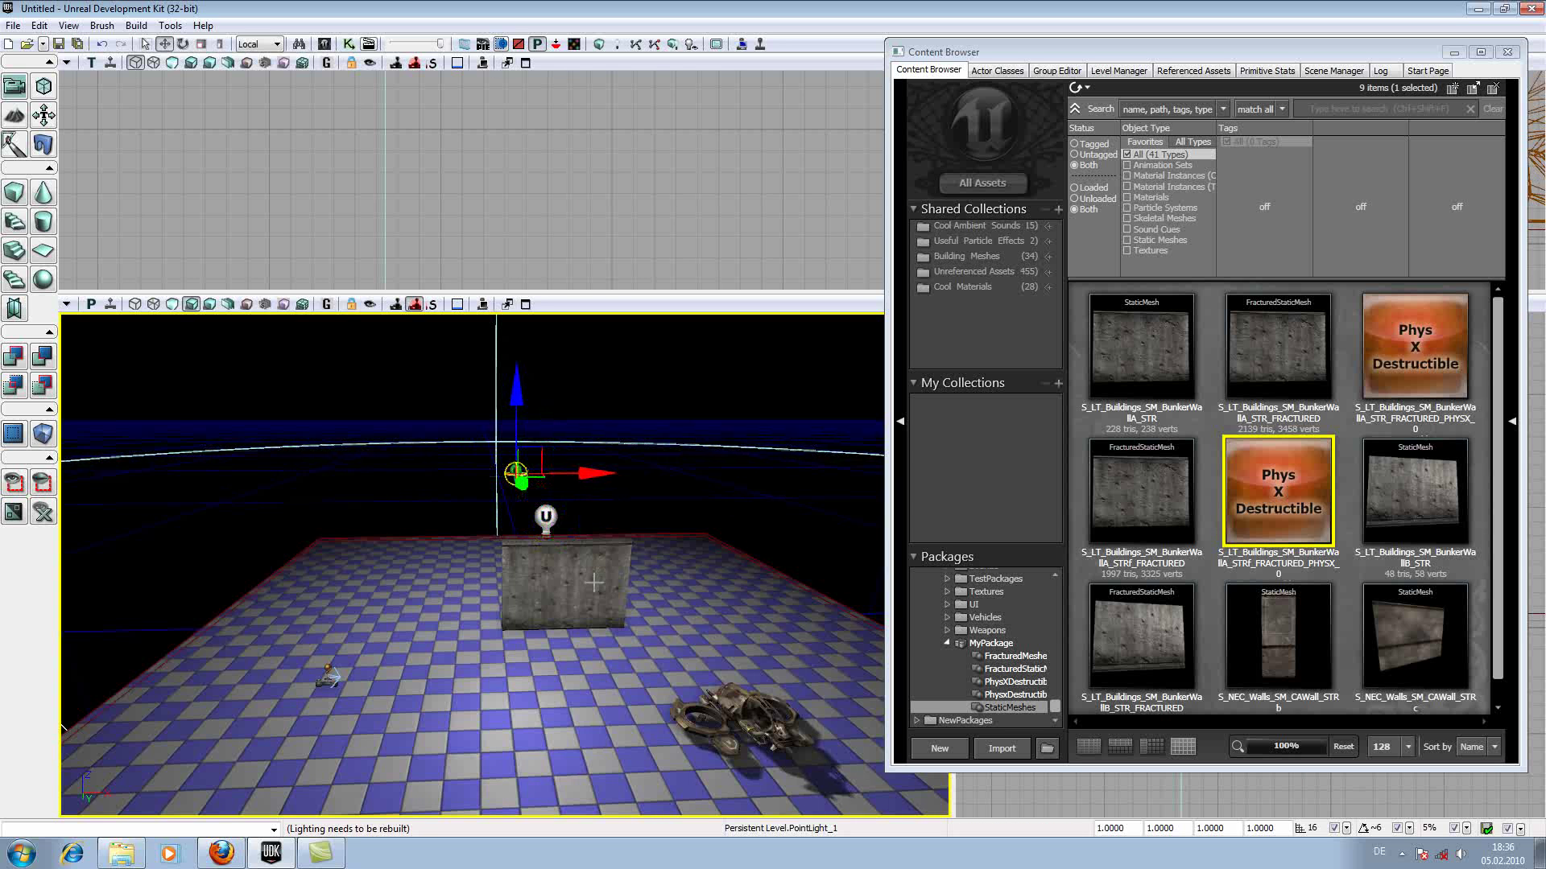
Scale the destructible wall uniformly to about 1.89 and adjust its height at the floor
{"action": "left_click", "coordinate": [524, 627]}
{"action": "key", "text": "space"}
{"action": "key", "text": "space"}
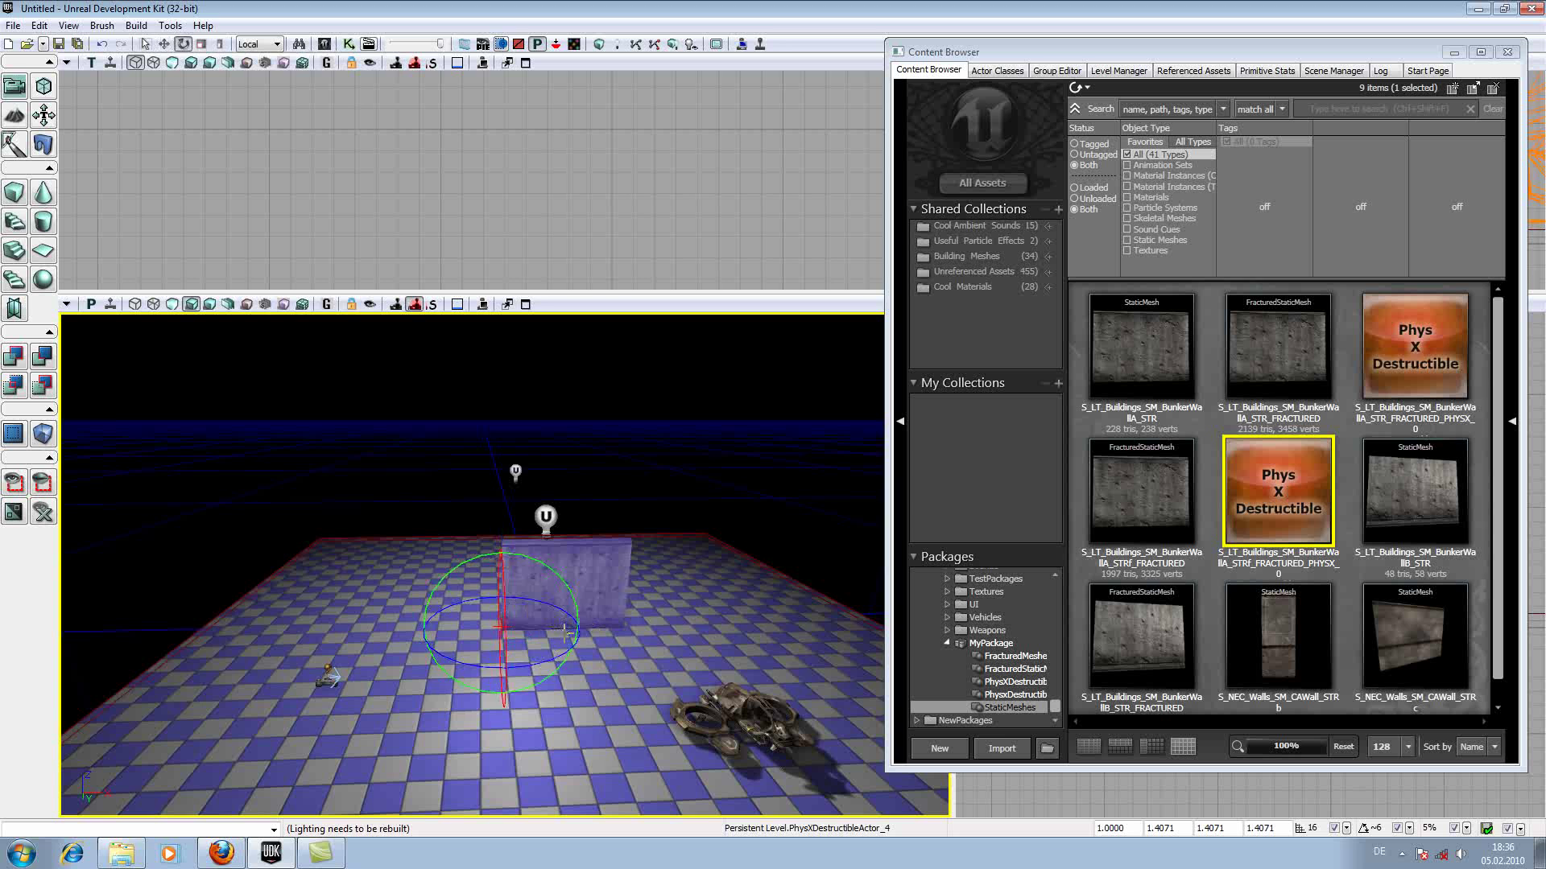
{"action": "left_click_drag", "start_coordinate": [523, 627], "coordinate": [530, 631]}
{"action": "key", "text": "space"}
{"action": "left_click_drag", "start_coordinate": [503, 560], "coordinate": [503, 561]}
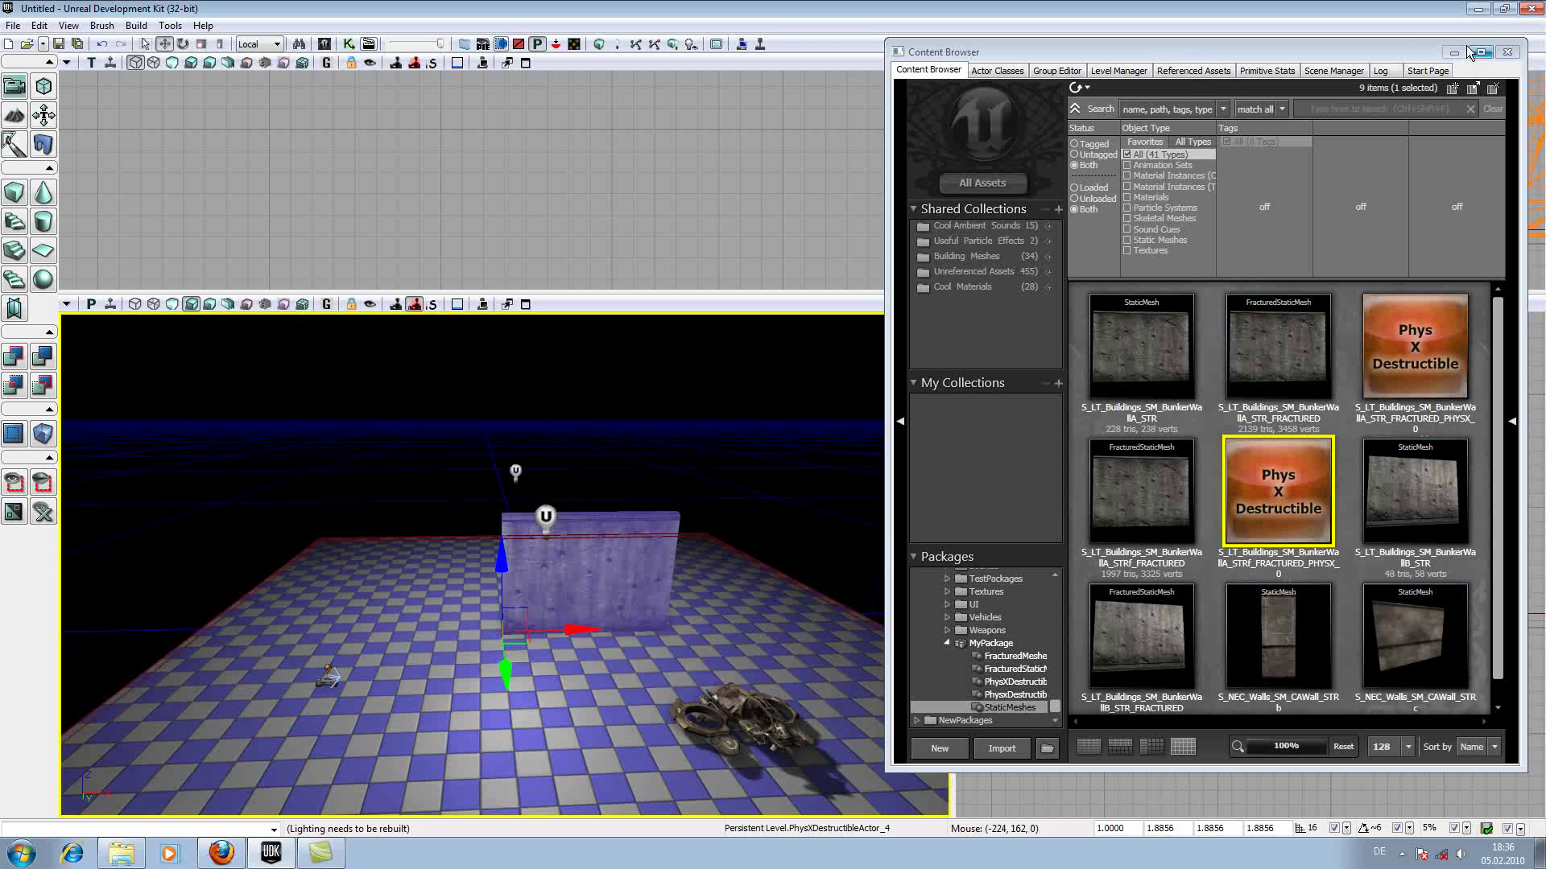
{"action": "left_click", "coordinate": [1508, 51]}
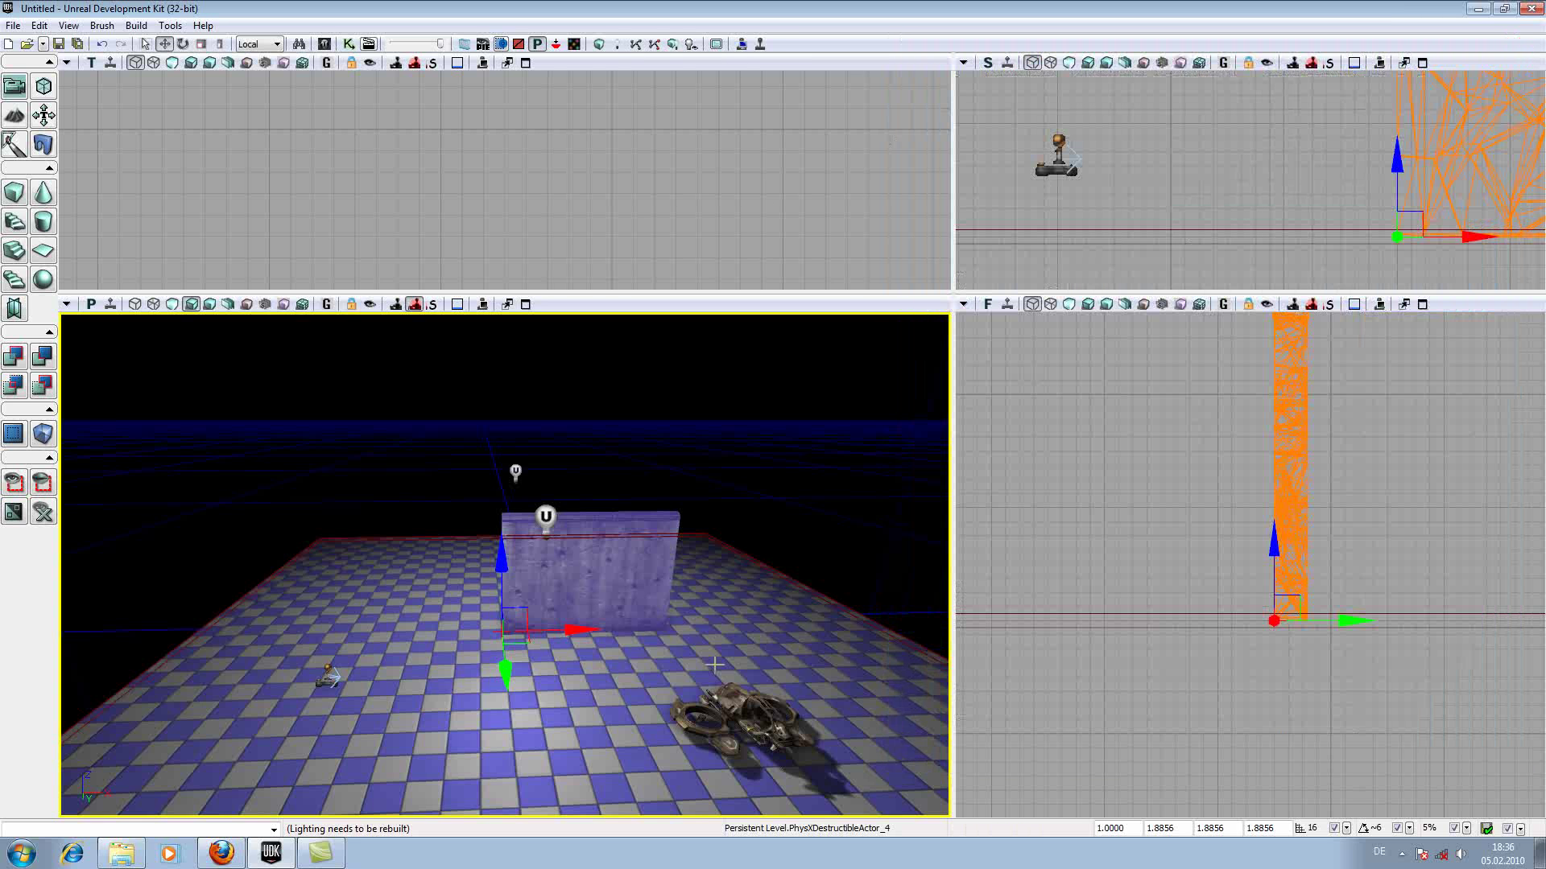
Start a play test of the level in the editor and board the Manta
{"action": "left_click", "coordinate": [760, 45]}
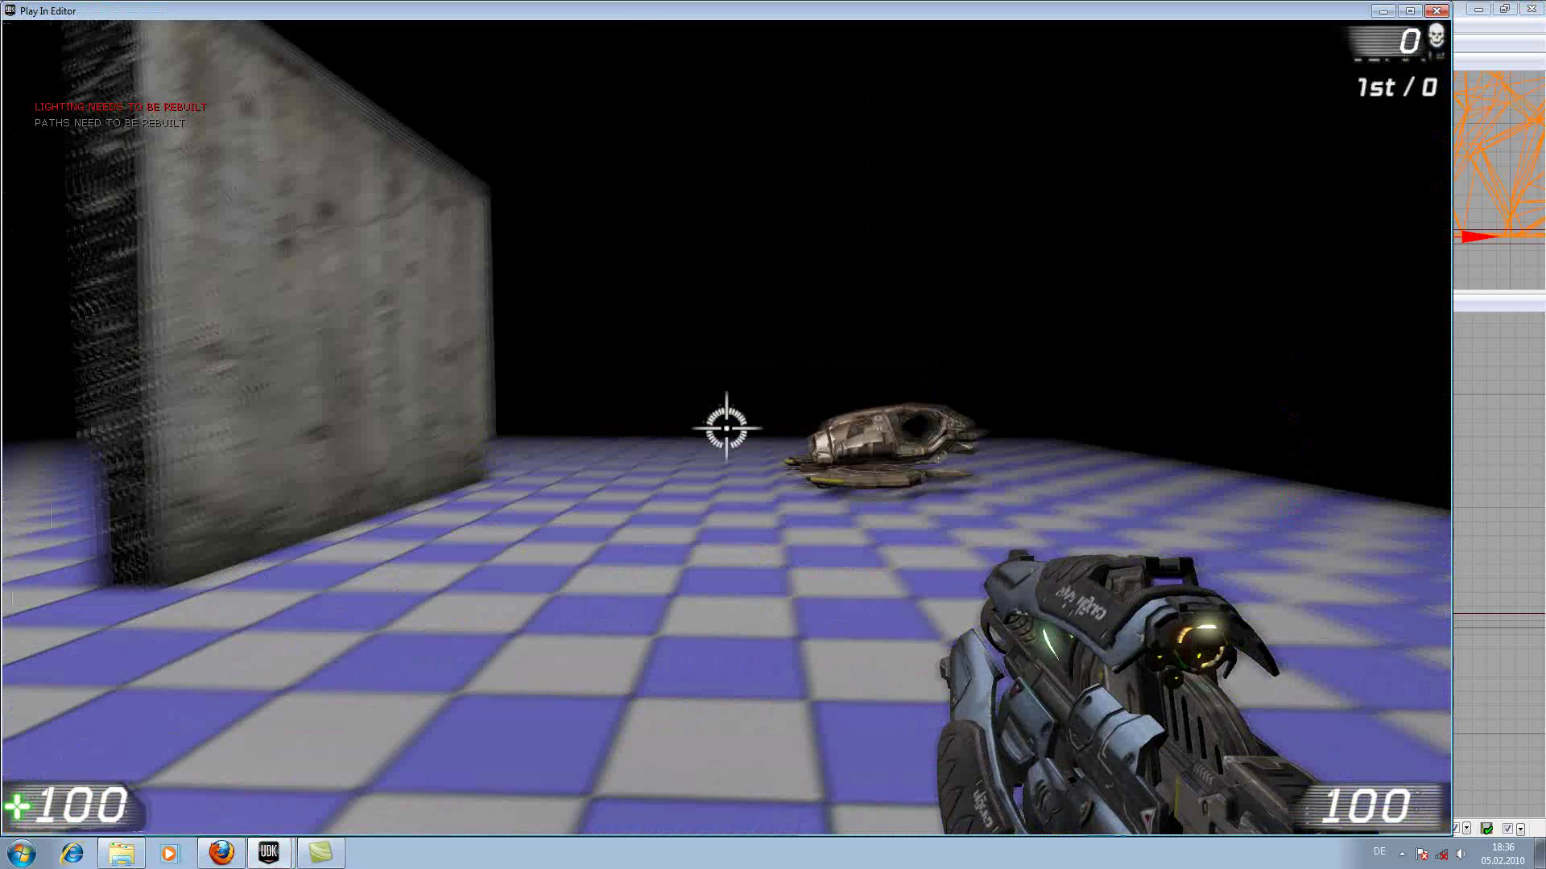
{"action": "key", "text": "w"}
{"action": "key", "text": "e"}
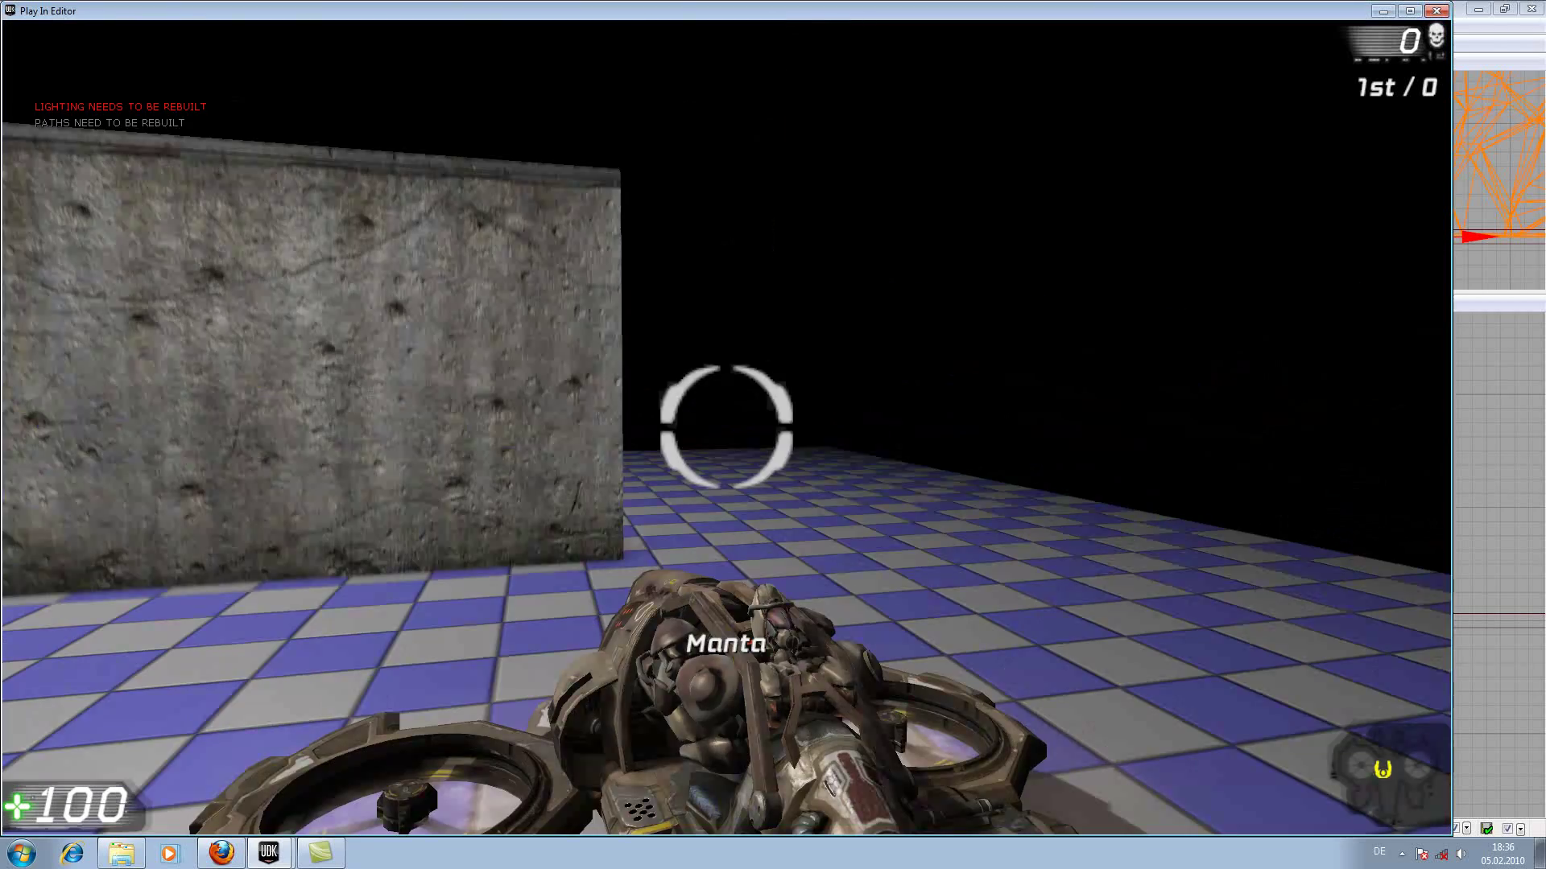
Drive the Manta repeatedly against the destructible wall to test whether ramming breaks it
{"action": "key", "text": "w"}
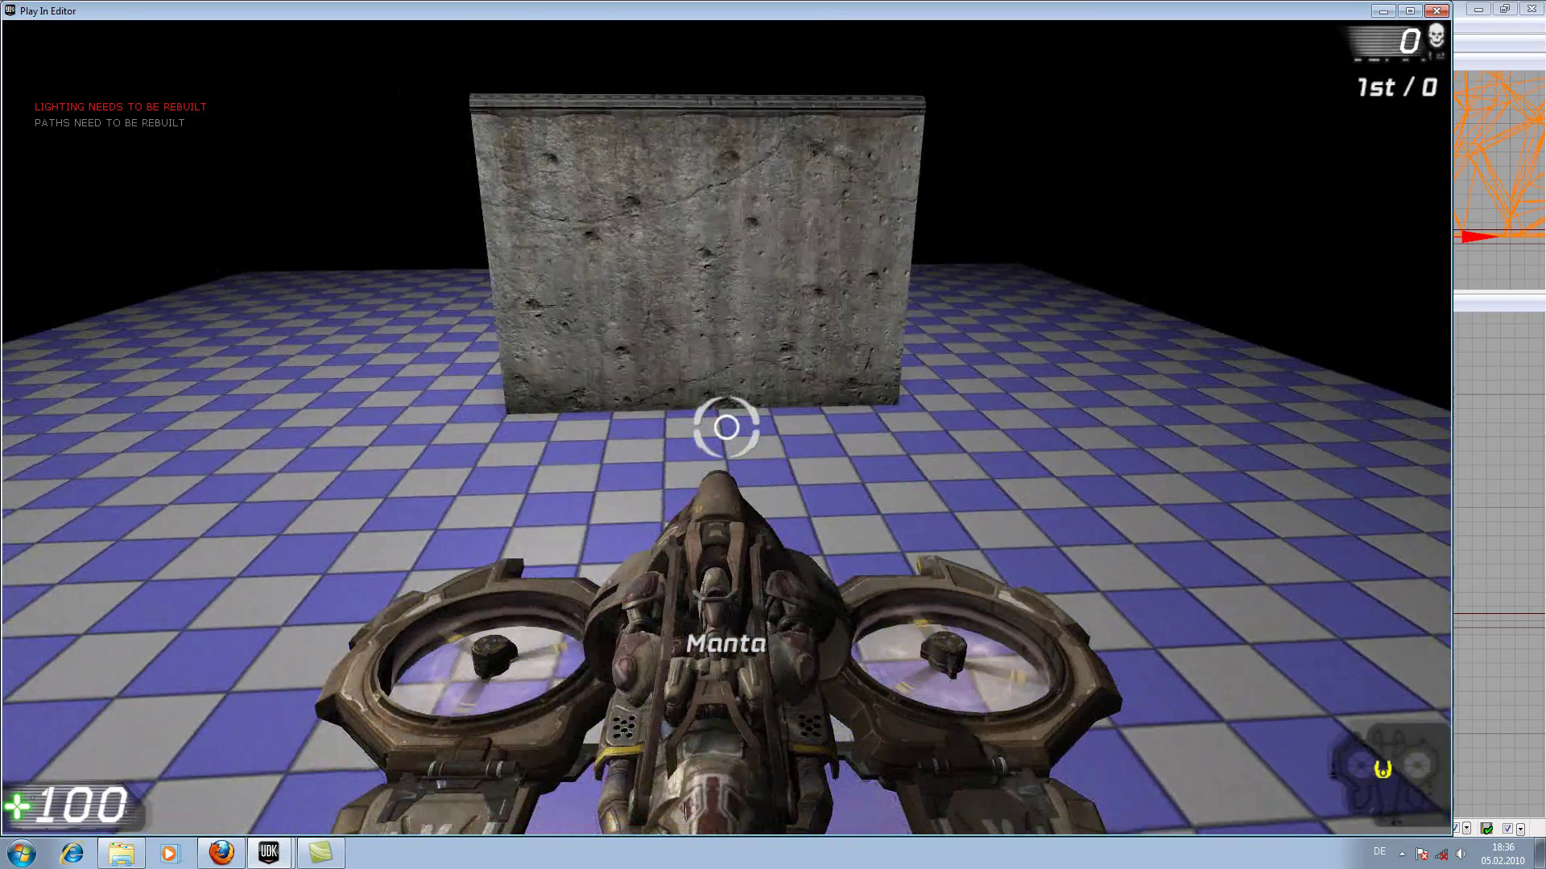
{"action": "key", "text": "s"}
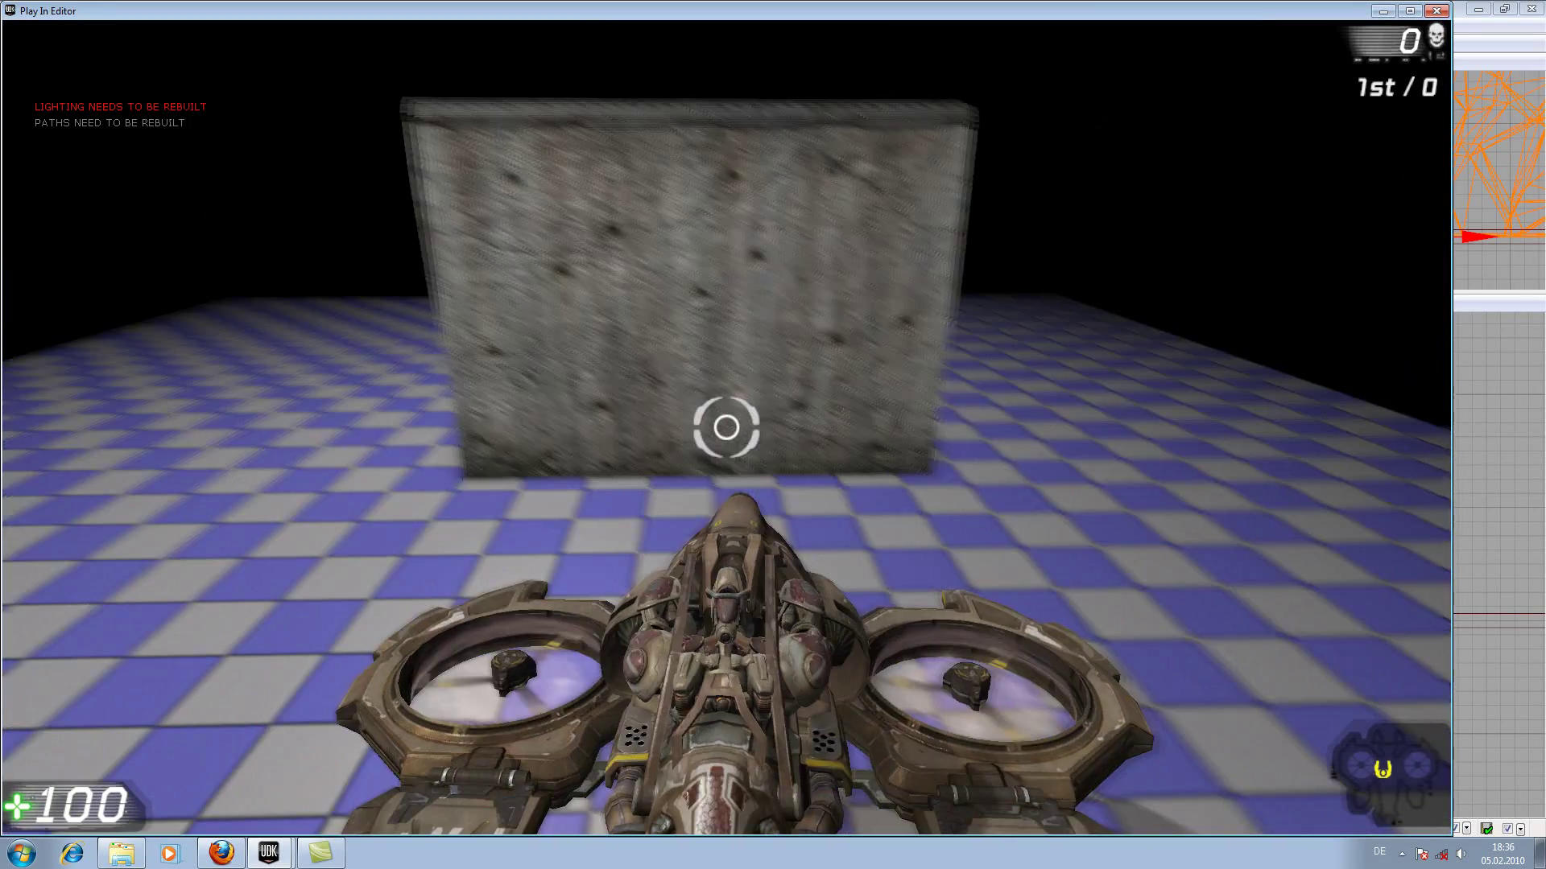
{"action": "key", "text": "w"}
{"action": "key", "text": "s"}
{"action": "key", "text": "w"}
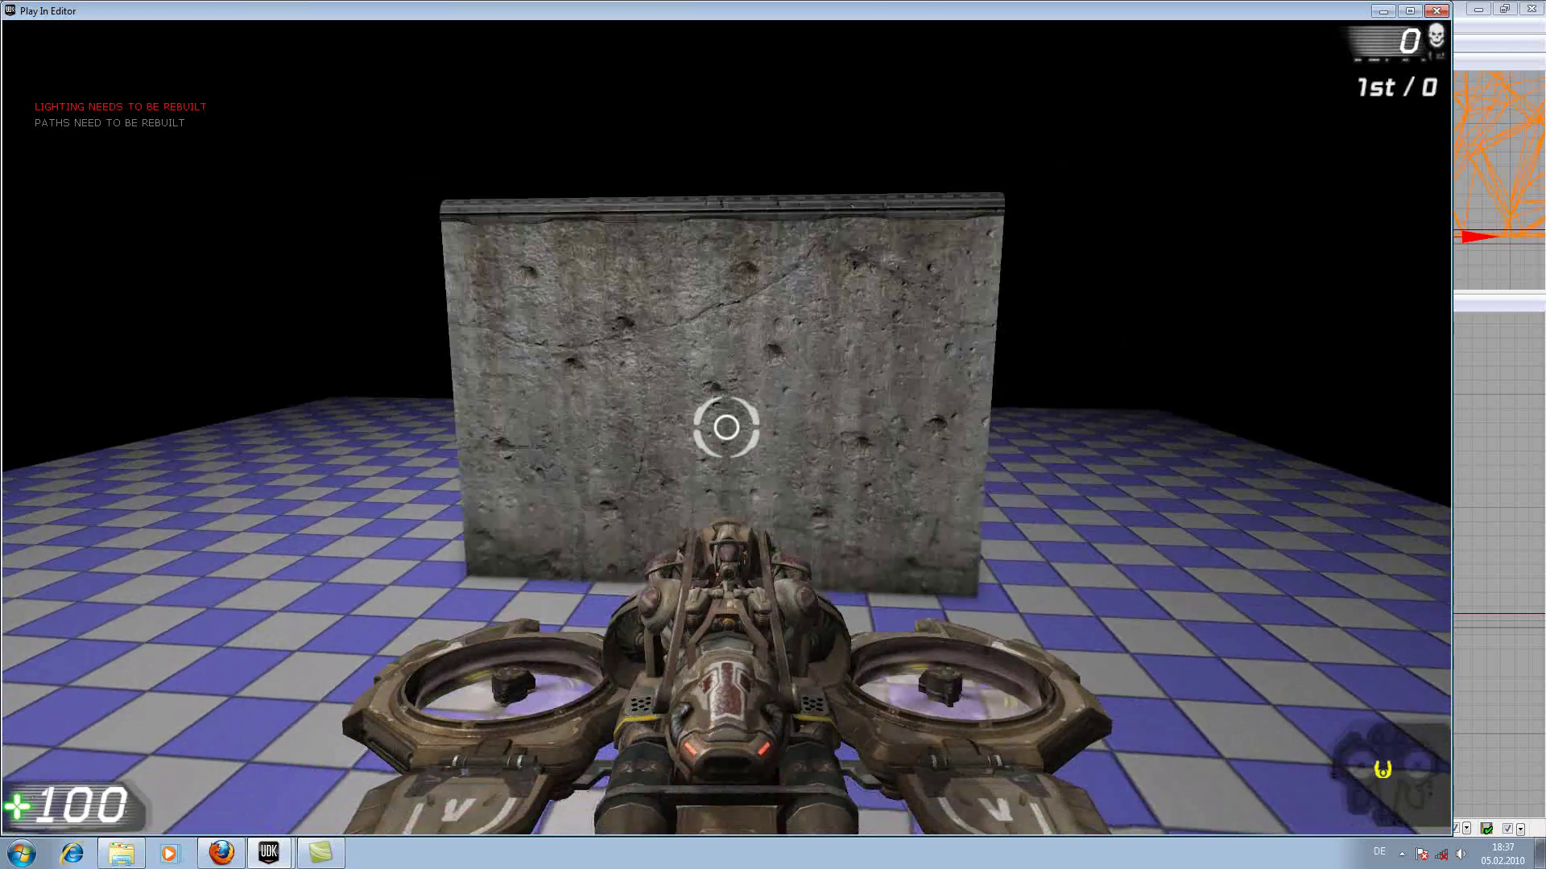
{"action": "key", "text": "s"}
{"action": "key", "text": "w"}
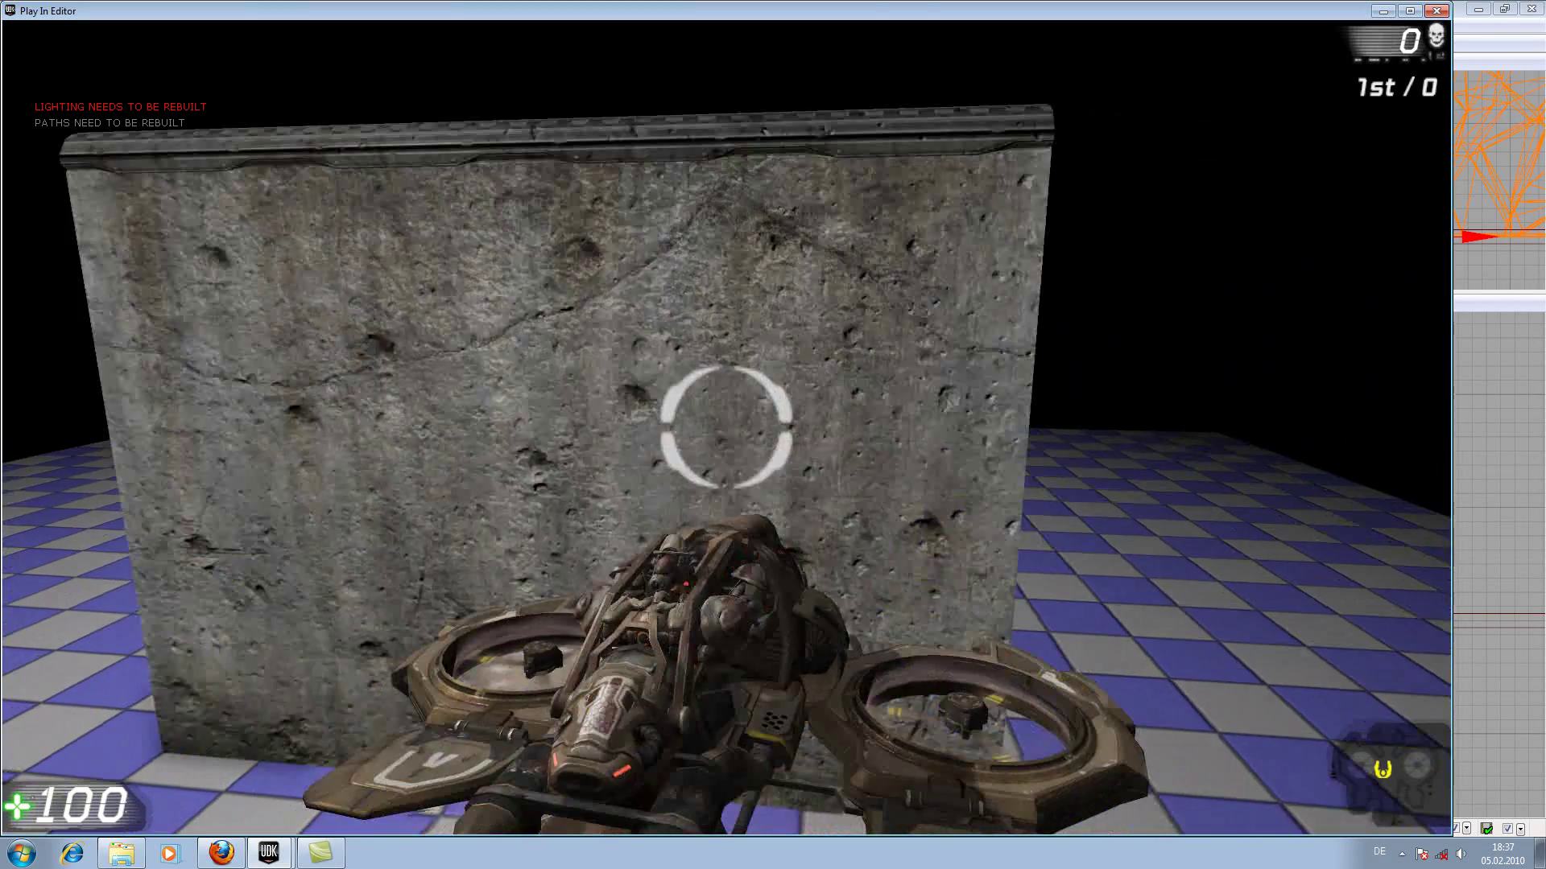
{"action": "key", "text": "s"}
{"action": "key", "text": "w"}
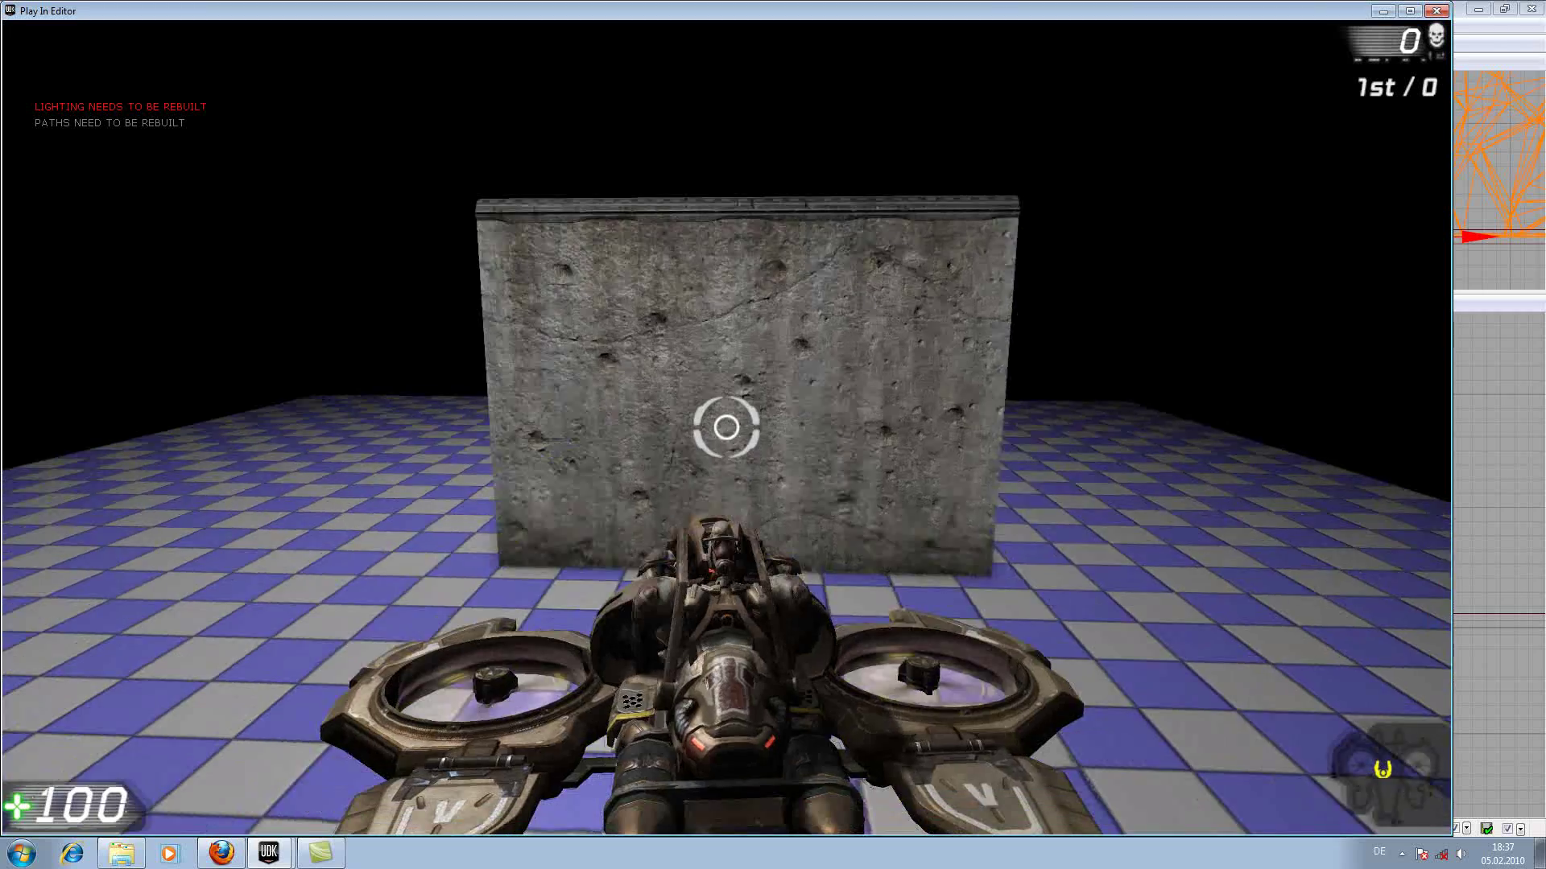
{"action": "key", "text": "s"}
{"action": "key", "text": "d"}
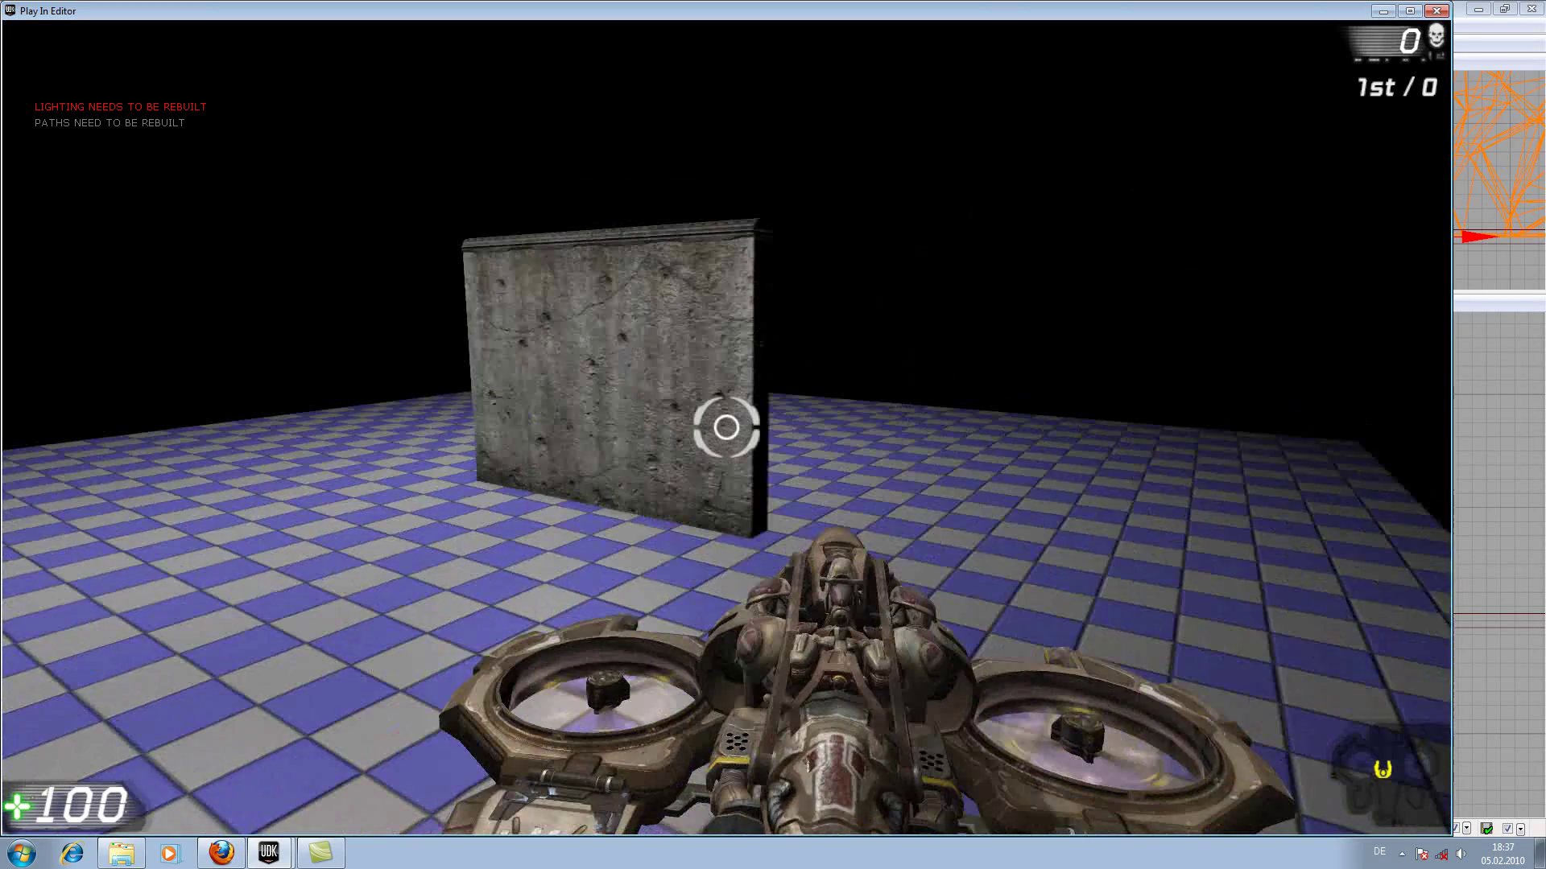
{"action": "key", "text": "w"}
{"action": "key", "text": "a"}
{"action": "key", "text": "s"}
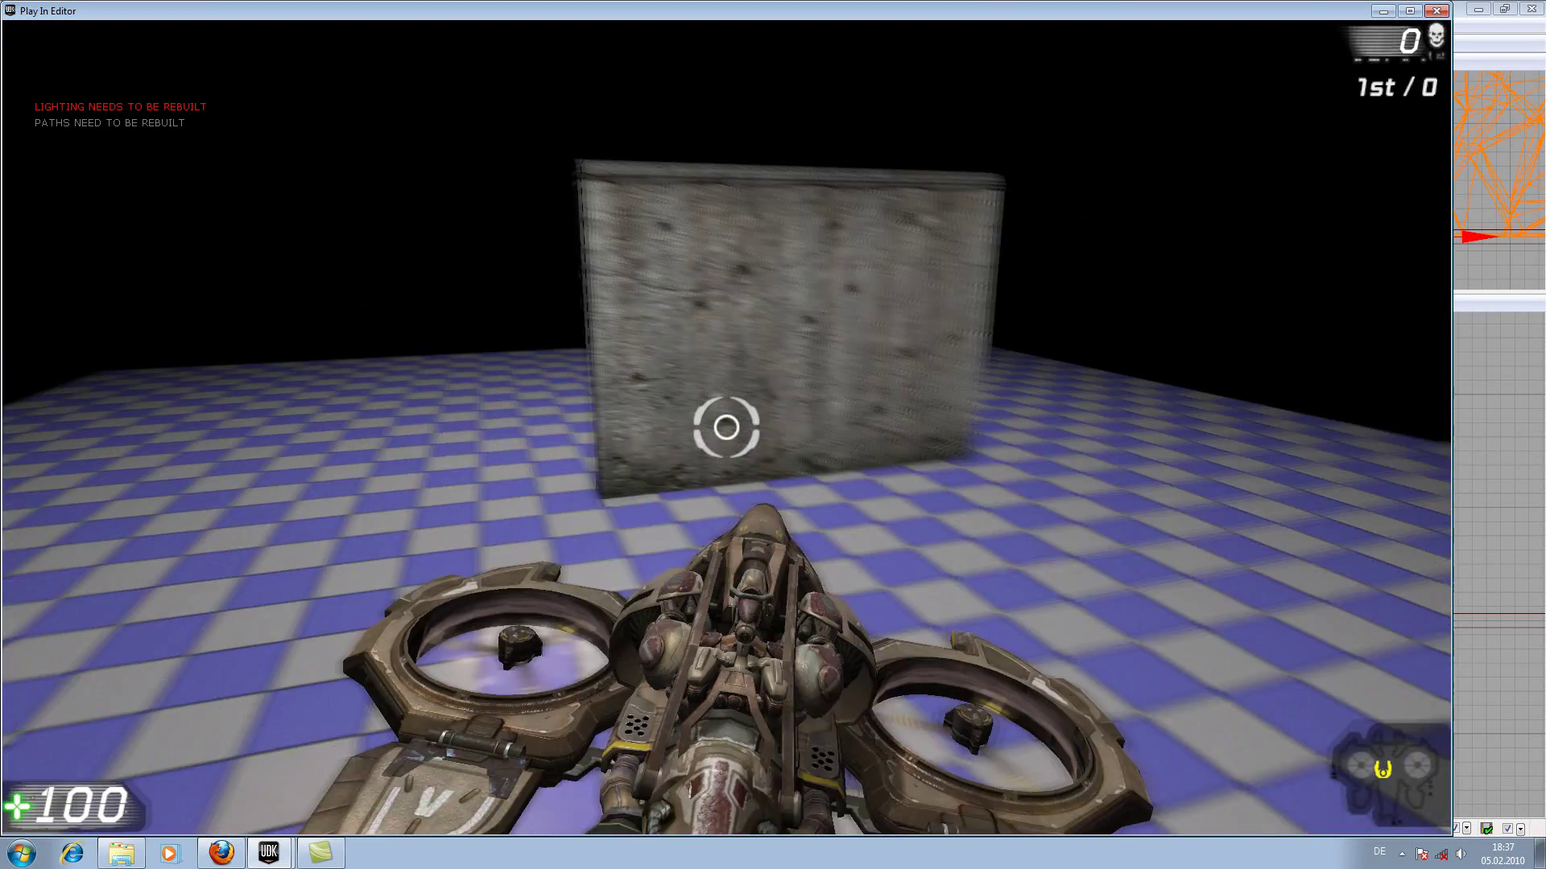
{"action": "key", "text": "w"}
{"action": "key", "text": "s"}
{"action": "key", "text": "a"}
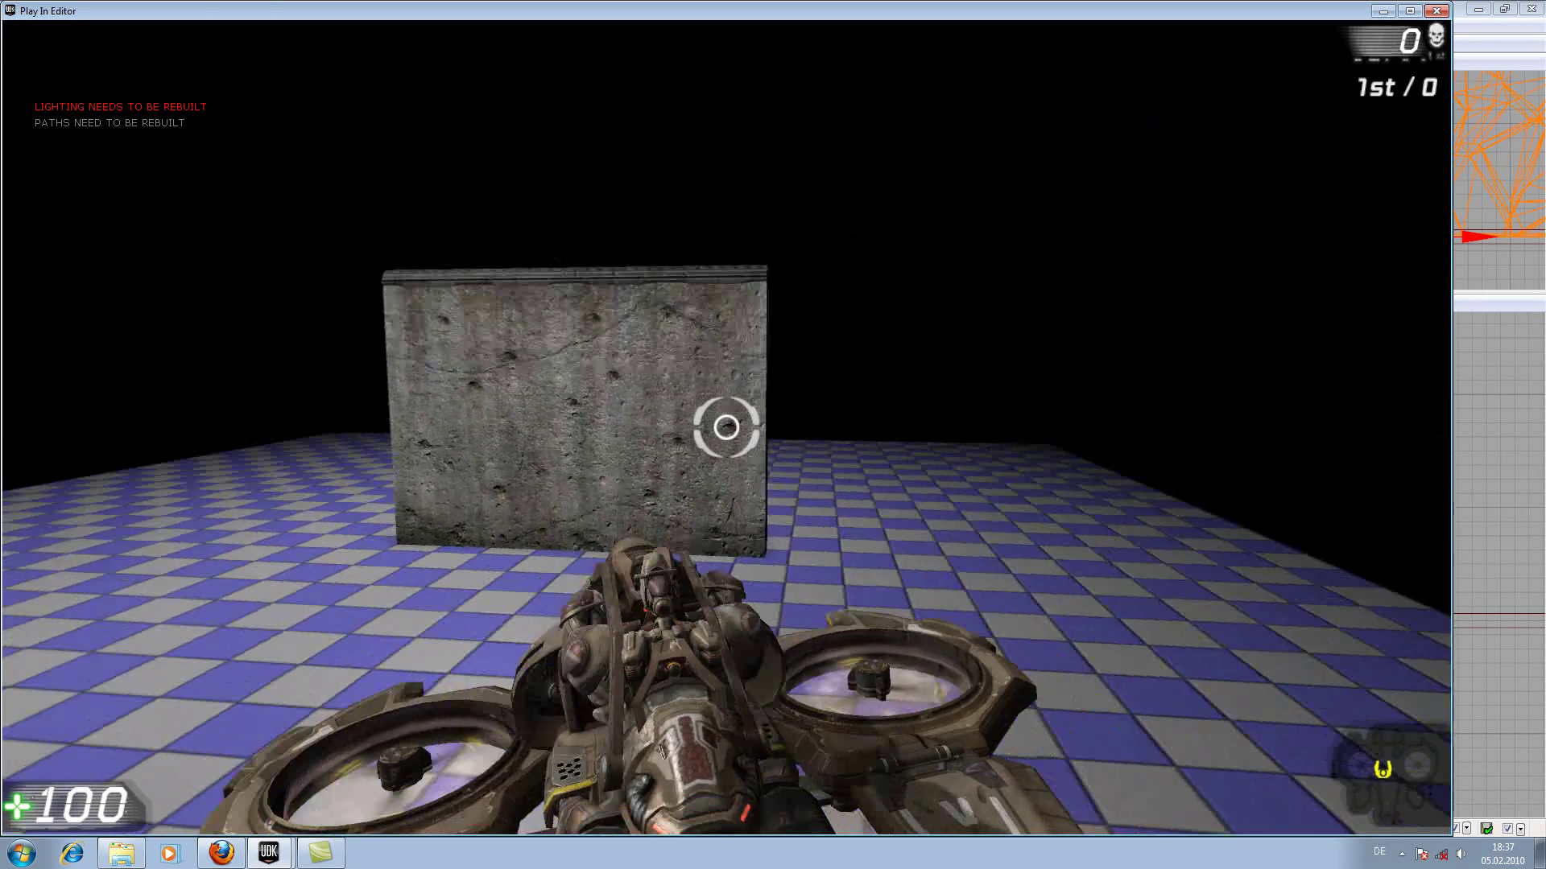
{"action": "key", "text": "w"}
{"action": "key", "text": "d"}
{"action": "key", "text": "s"}
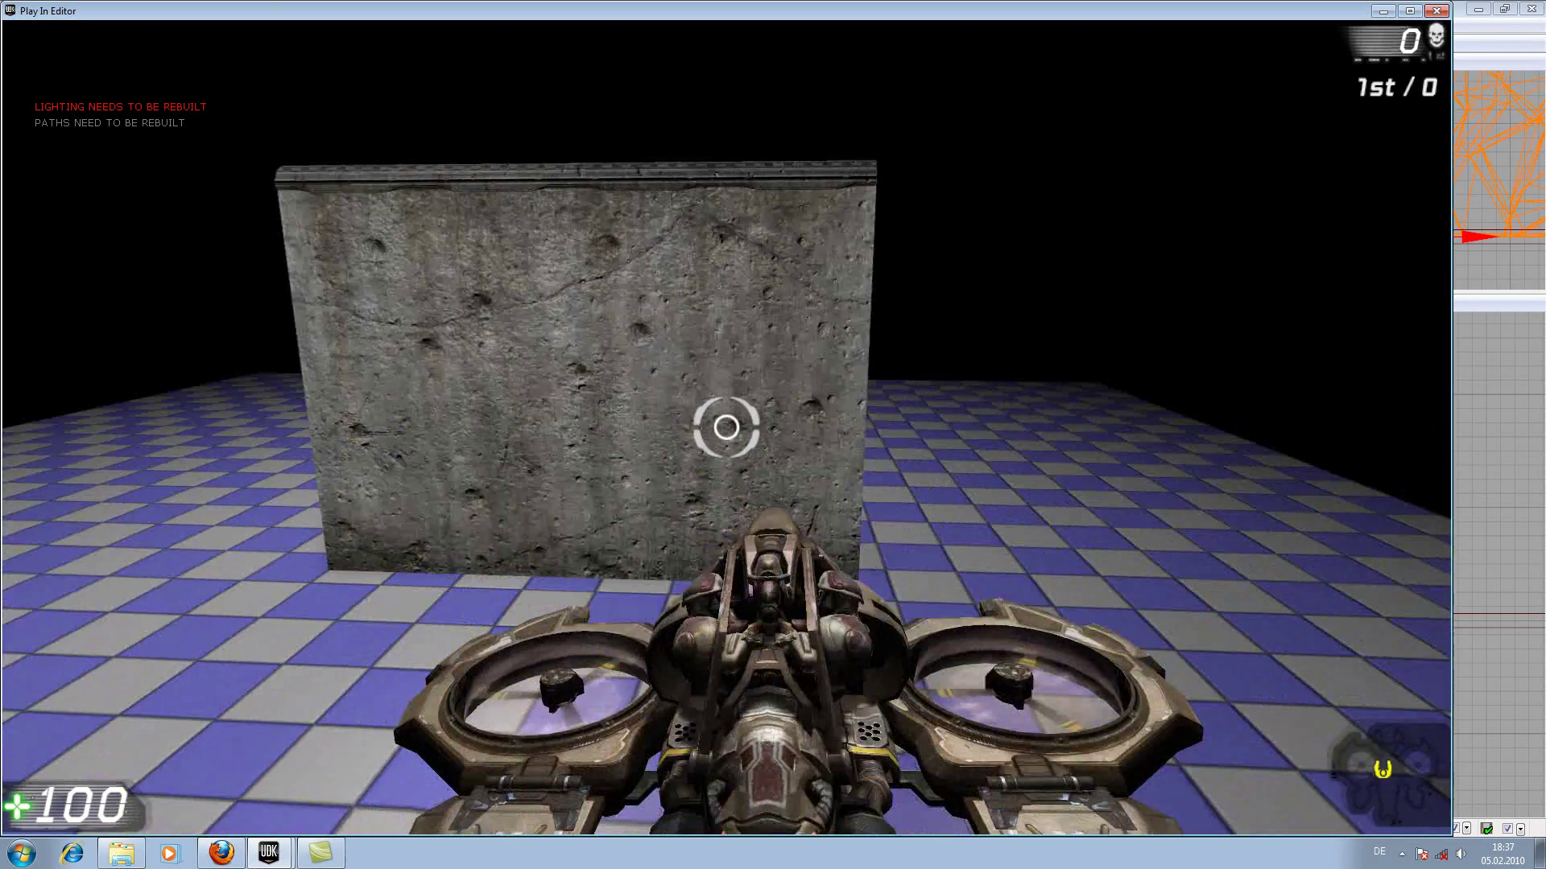
Shoot the wall with the Manta, ram the remains and debris from several sides, and end the play test
{"action": "left_click", "coordinate": [726, 427]}
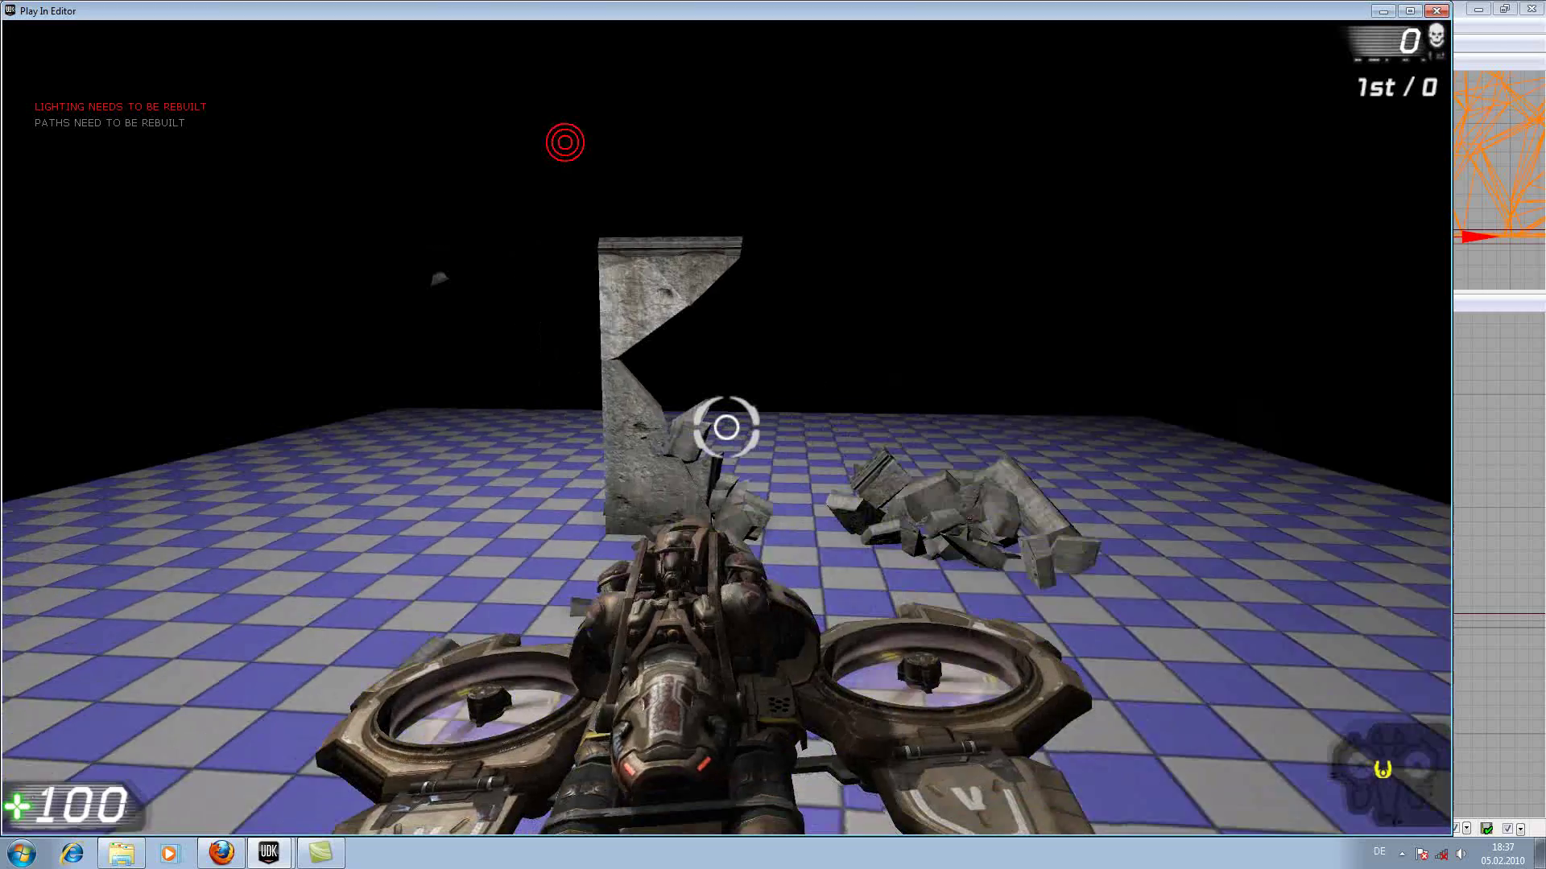
{"action": "key", "text": "w"}
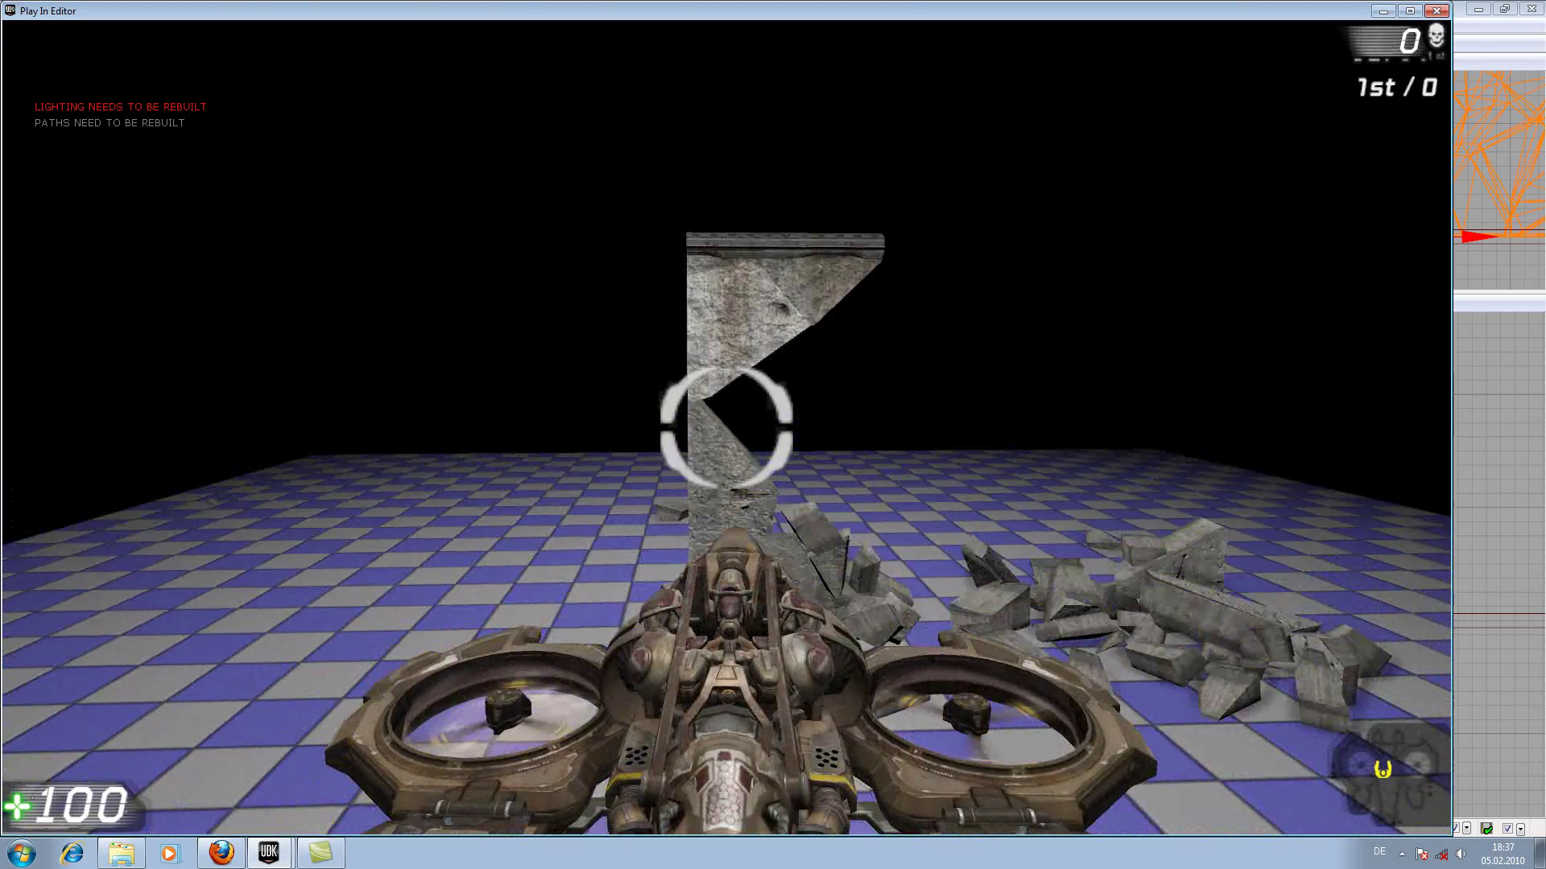
{"action": "key", "text": "w"}
{"action": "key", "text": "s"}
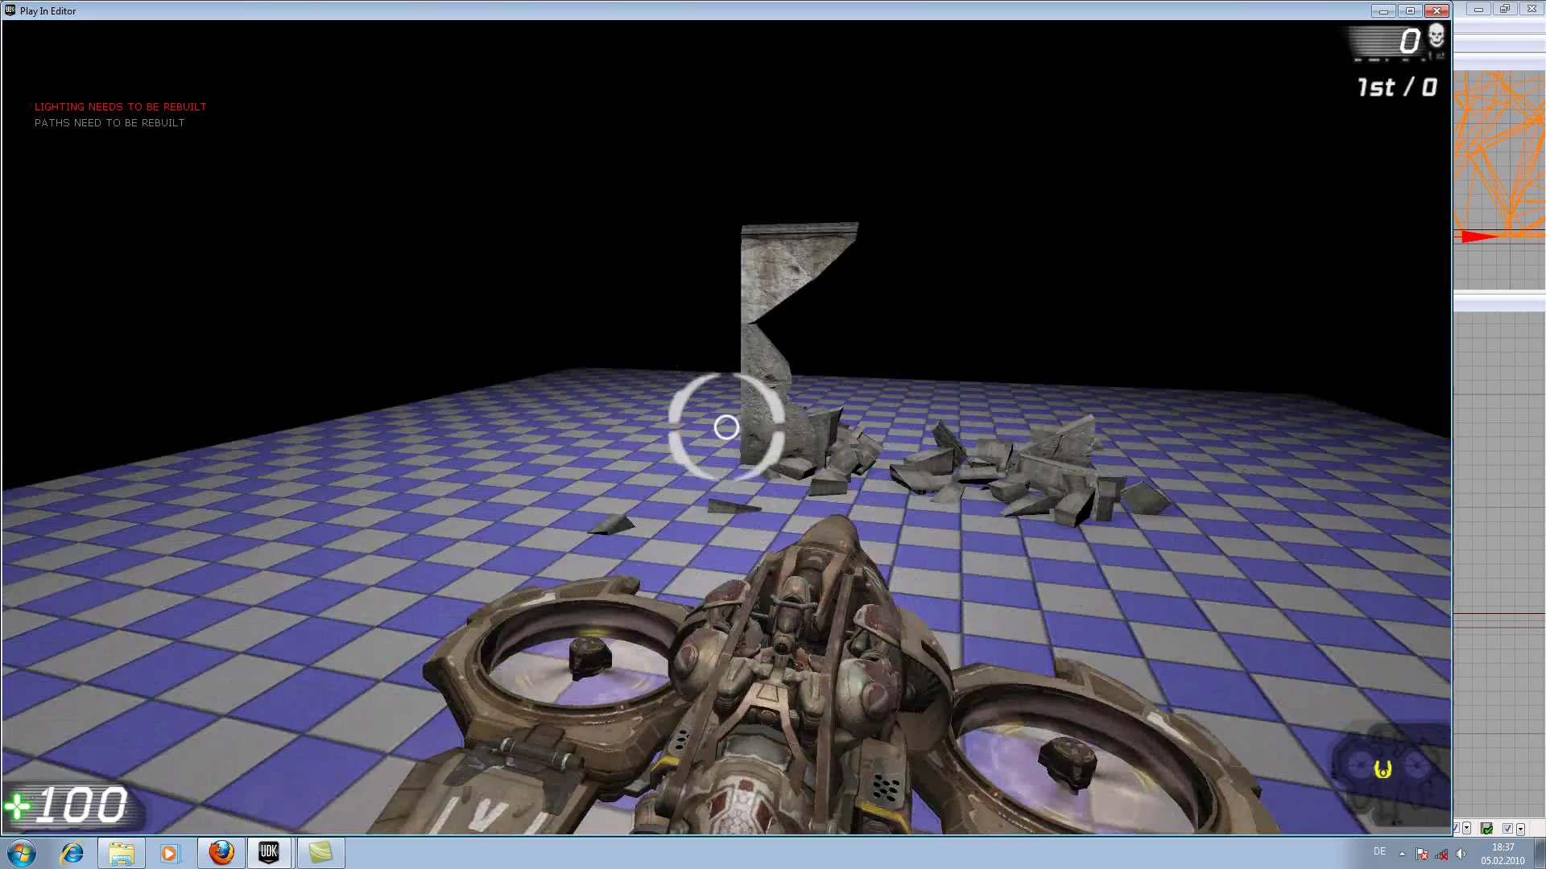
{"action": "key", "text": "w"}
{"action": "key", "text": "s"}
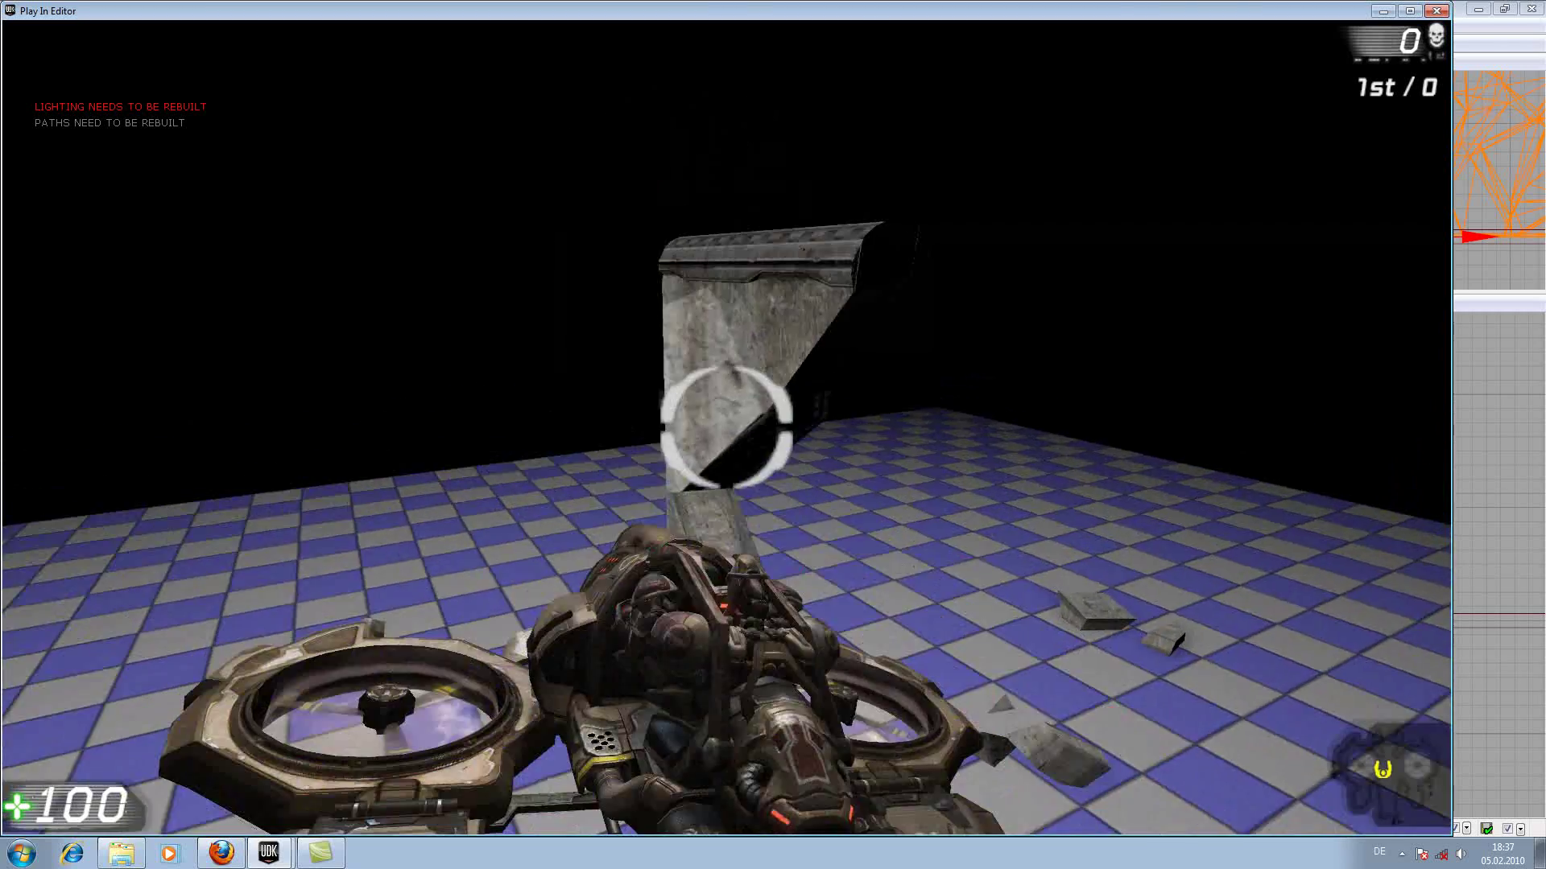
{"action": "key", "text": "s"}
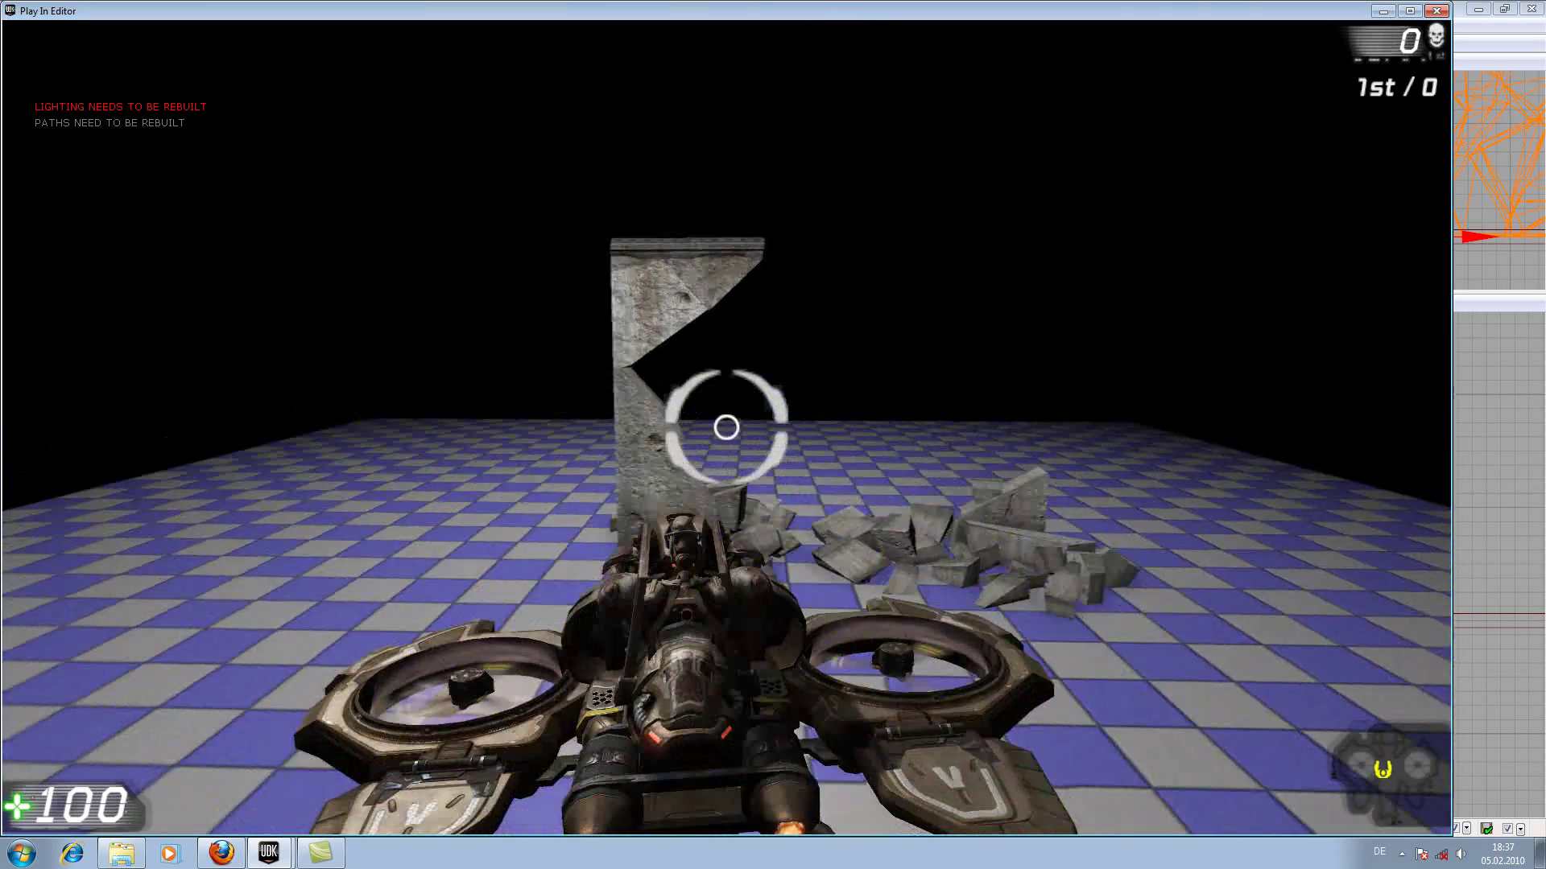
{"action": "key", "text": "w"}
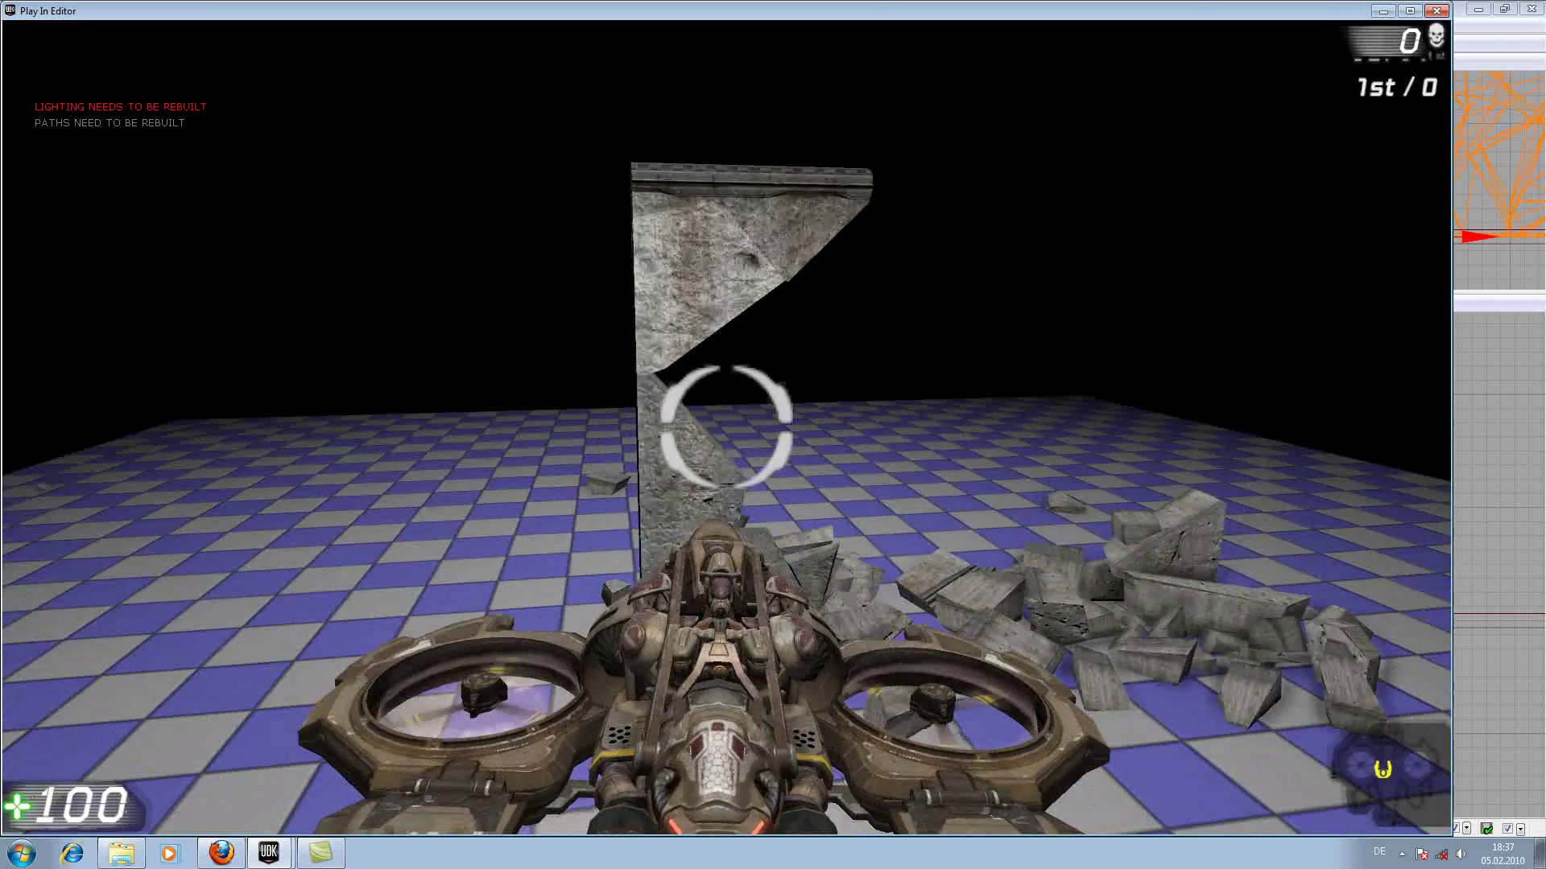
{"action": "key", "text": "s"}
{"action": "key", "text": "d"}
{"action": "key", "text": "w"}
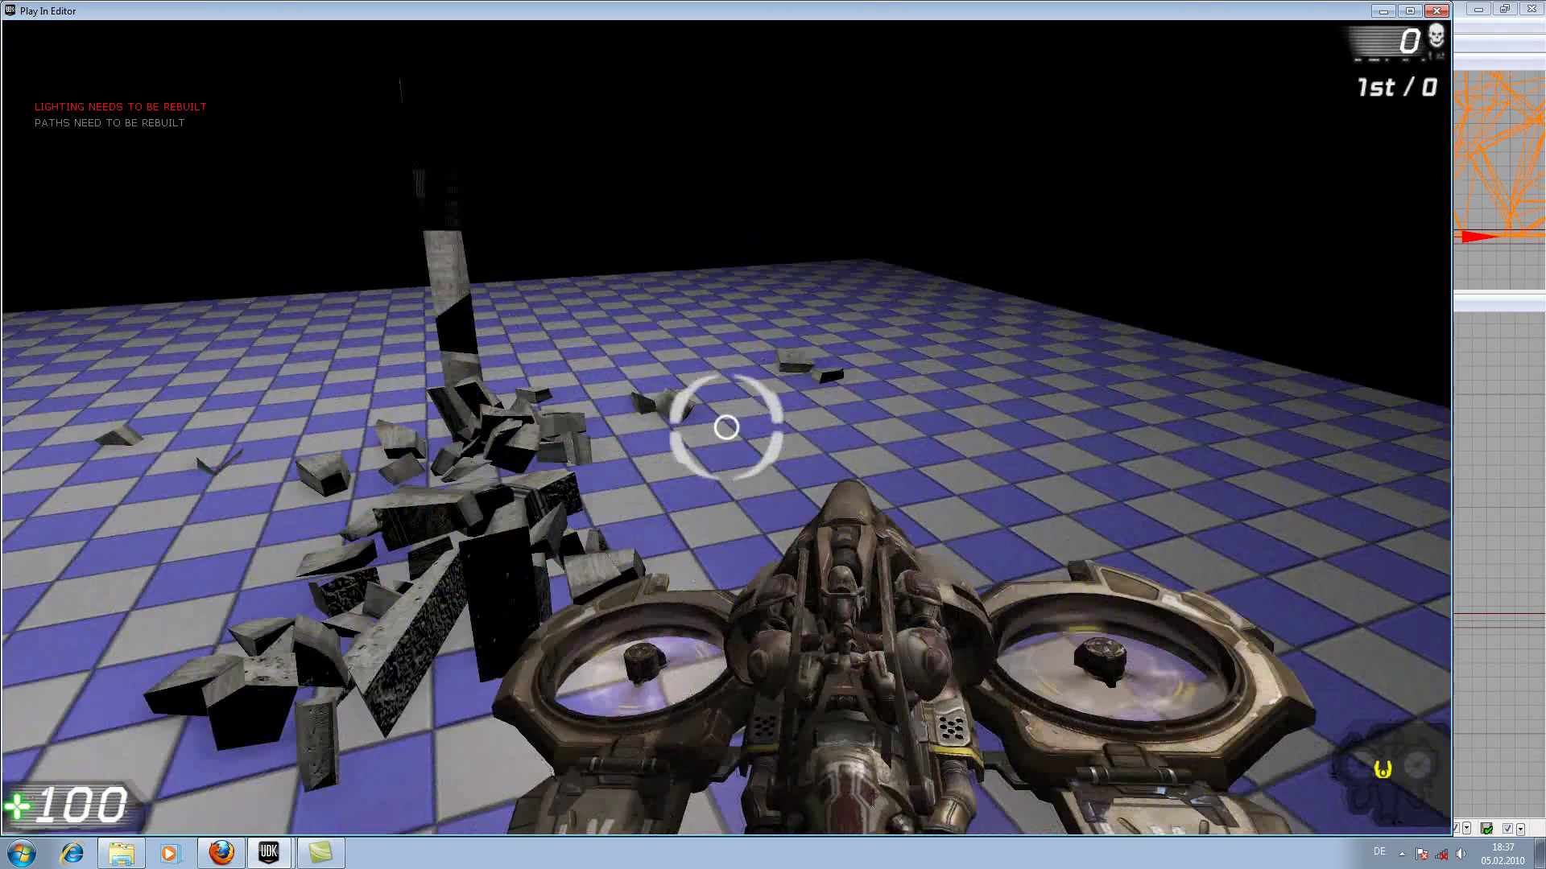
{"action": "key", "text": "s"}
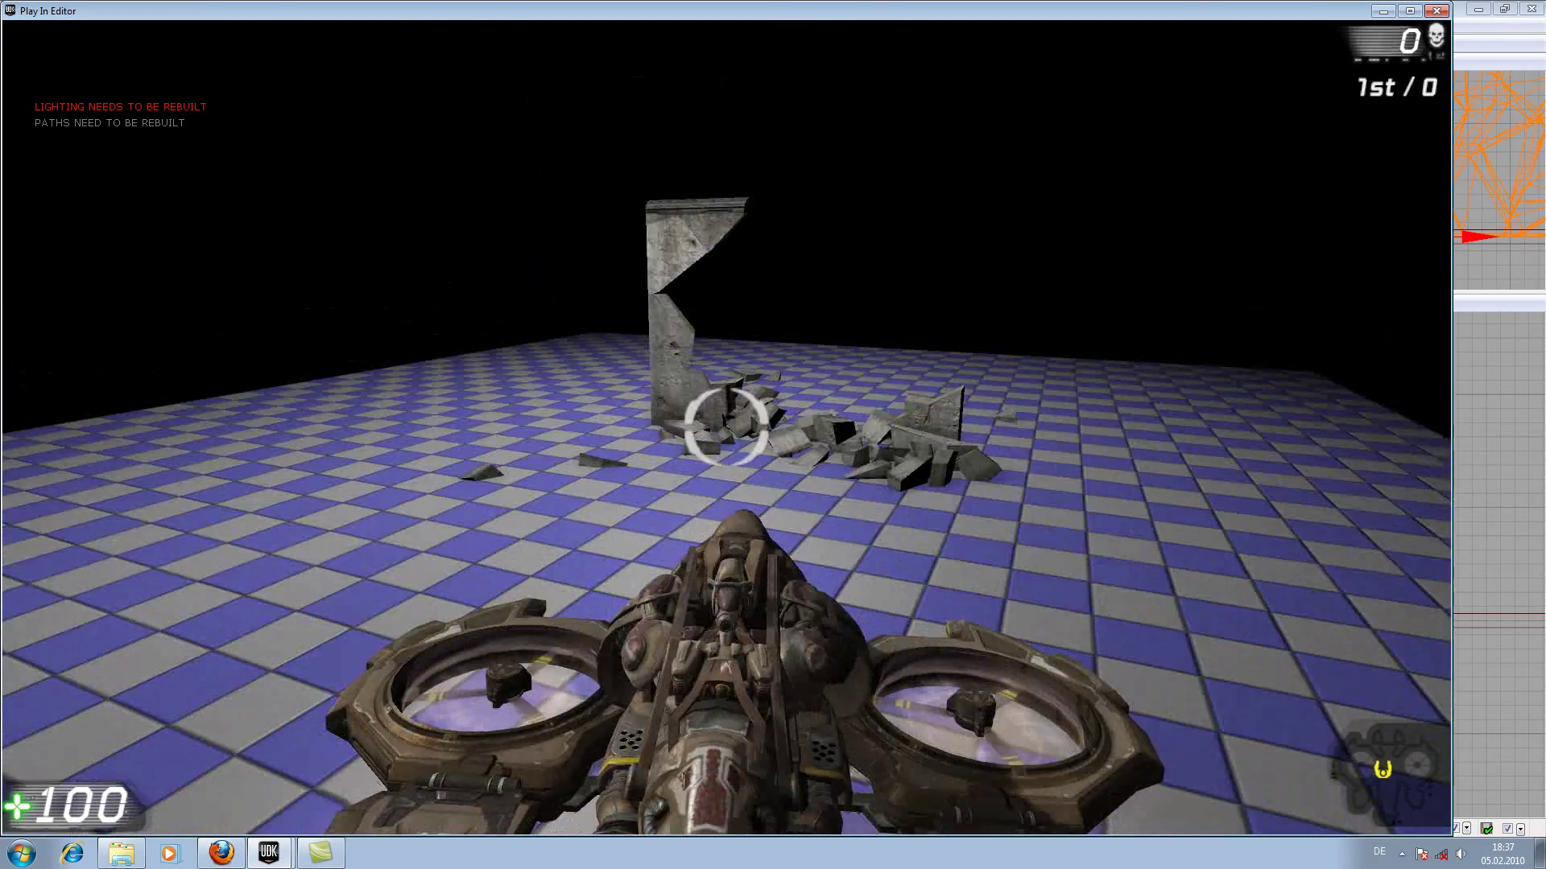
{"action": "key", "text": "w"}
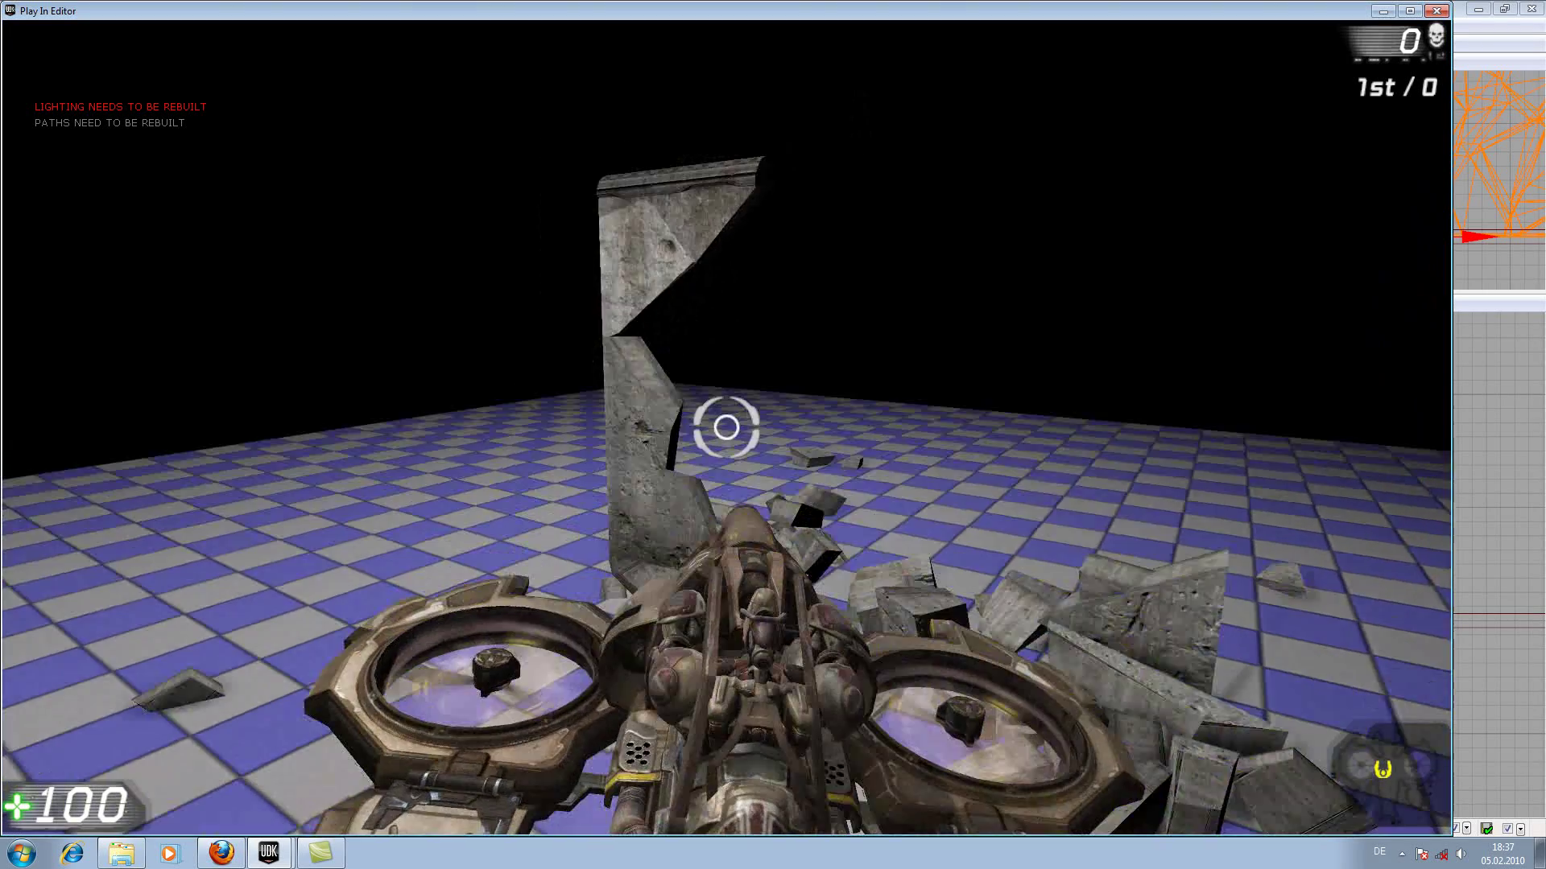
{"action": "key", "text": "s"}
{"action": "key", "text": "w"}
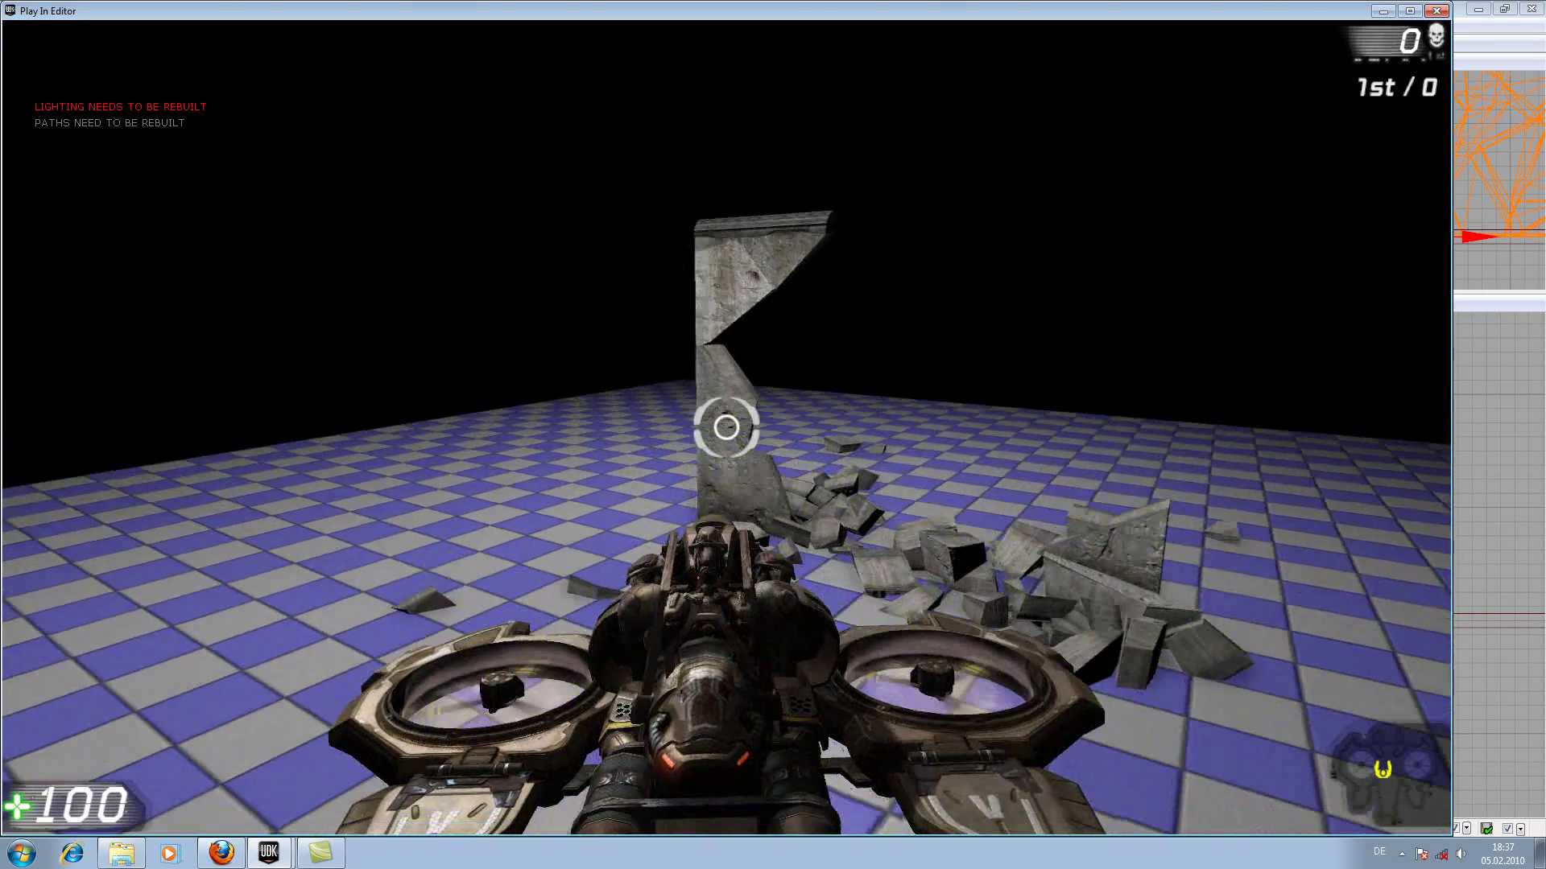
{"action": "key", "text": "s"}
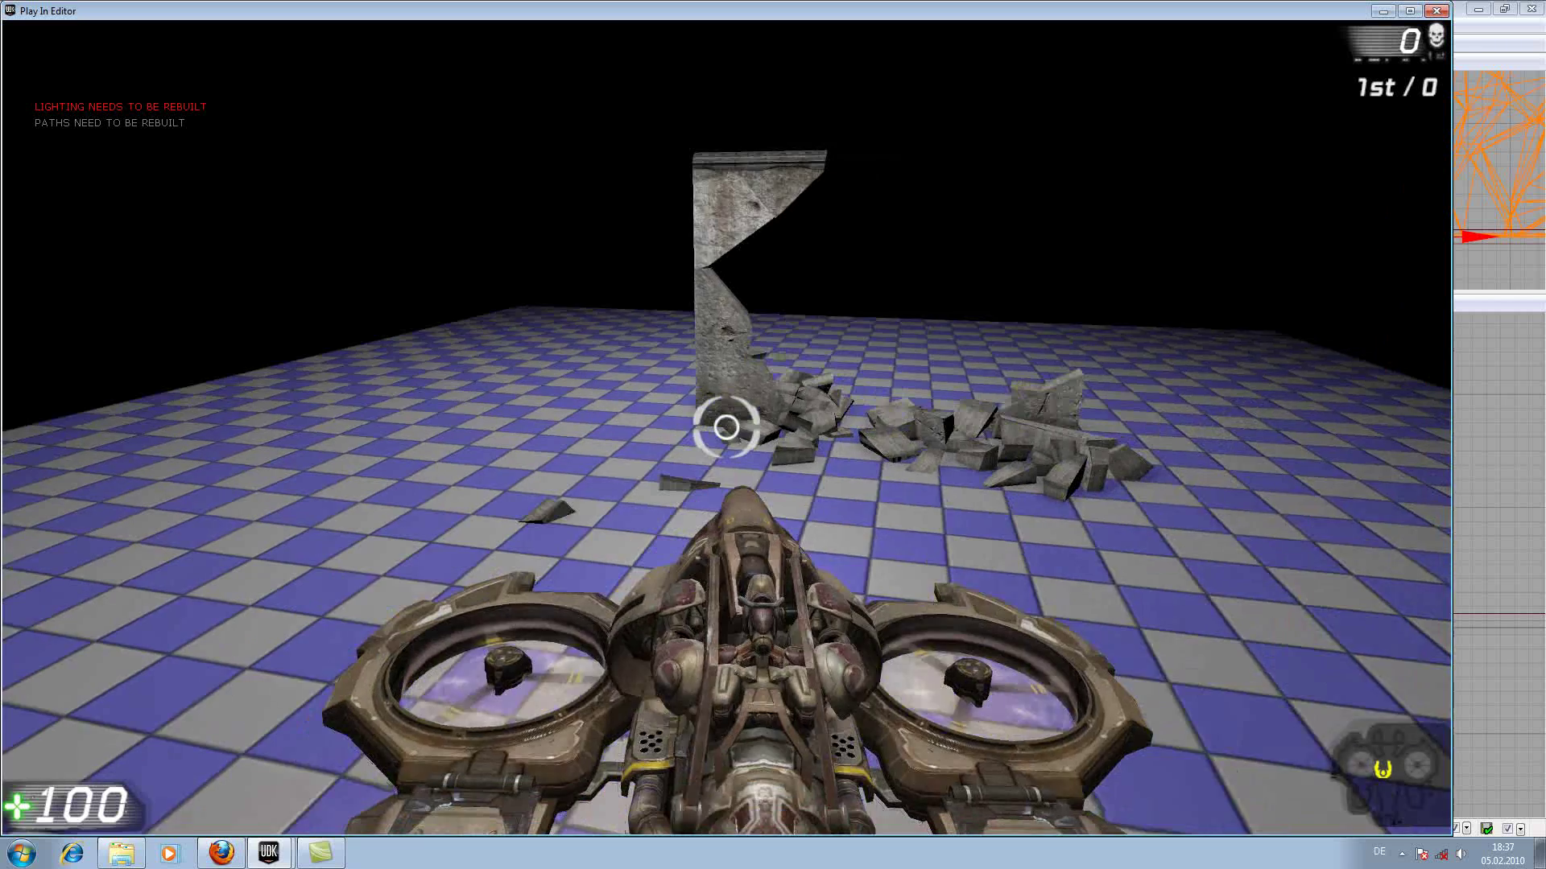
{"action": "key", "text": "s"}
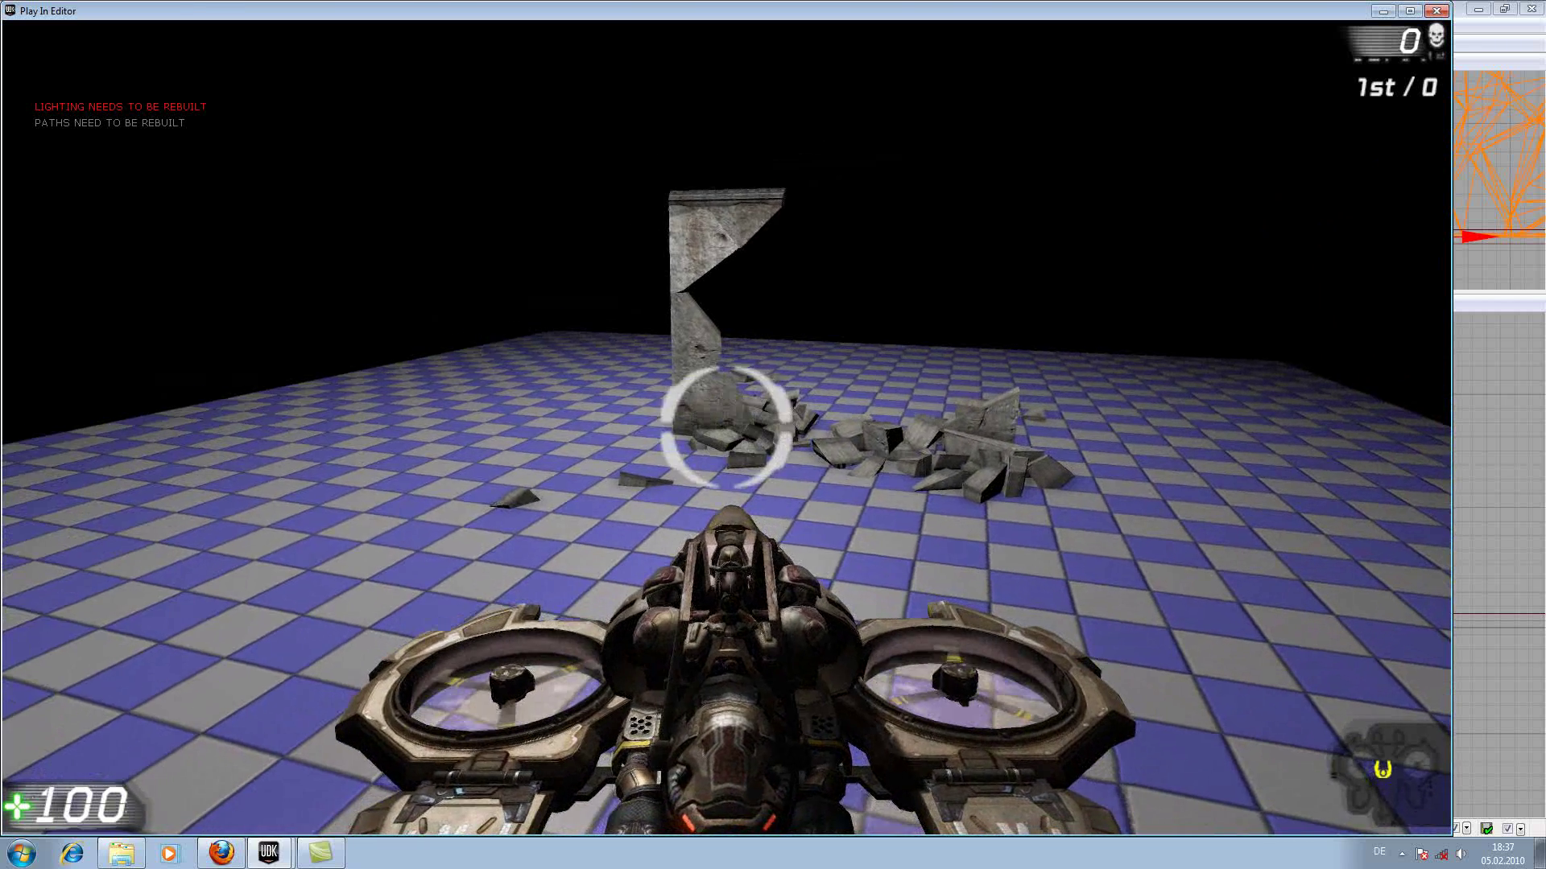
{"action": "key", "text": "Escape"}
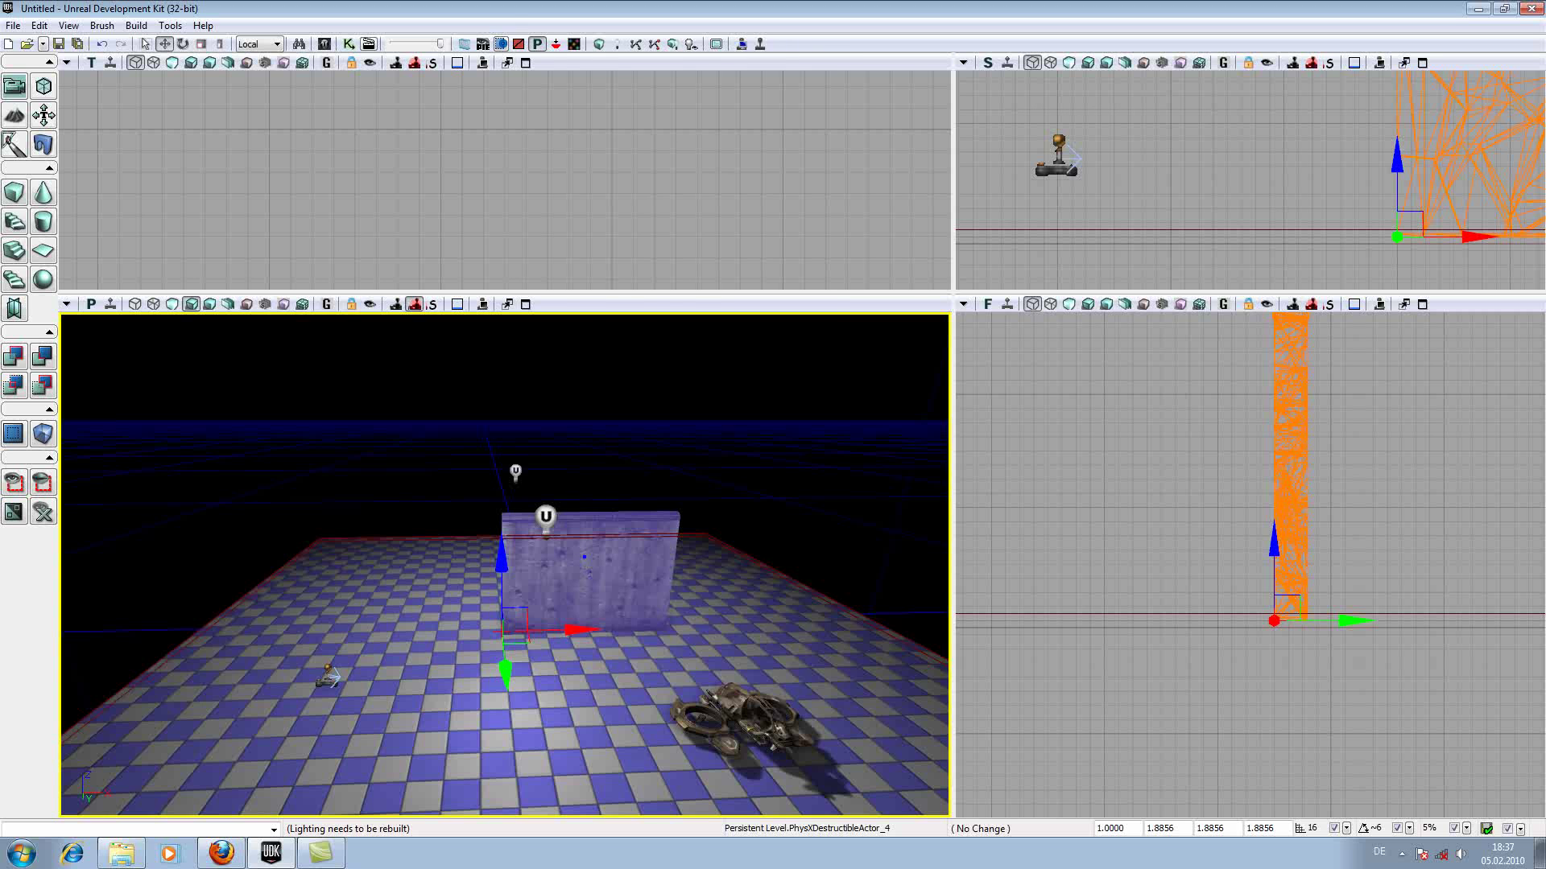
Open the destructible wall's properties and set Damage Threshold to 50 in its Destructible Parameters
{"action": "right_click", "coordinate": [580, 550]}
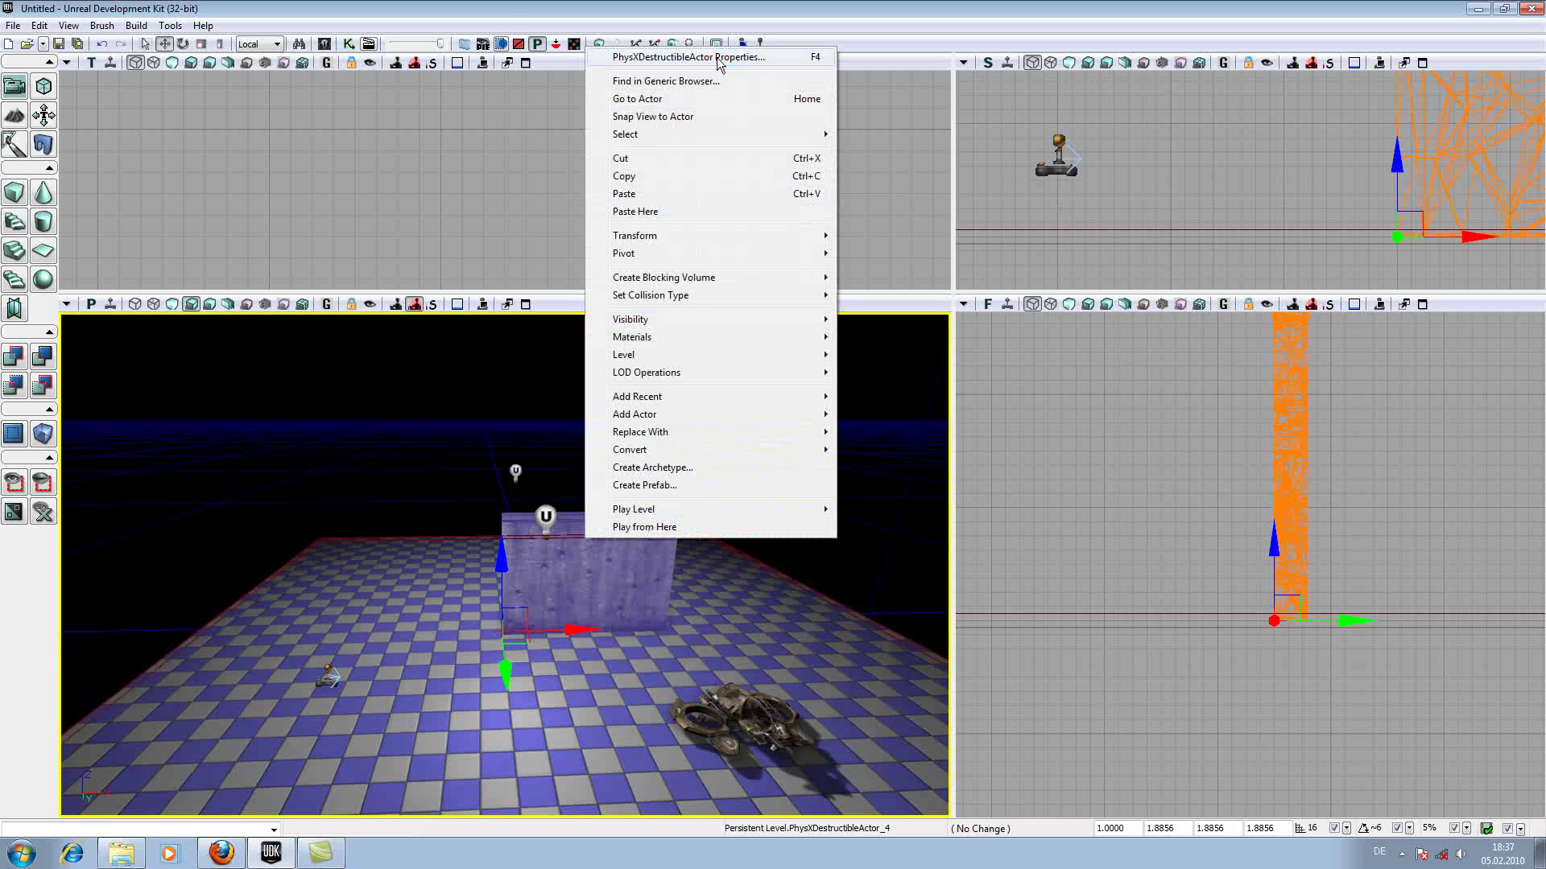
{"action": "left_click", "coordinate": [717, 56]}
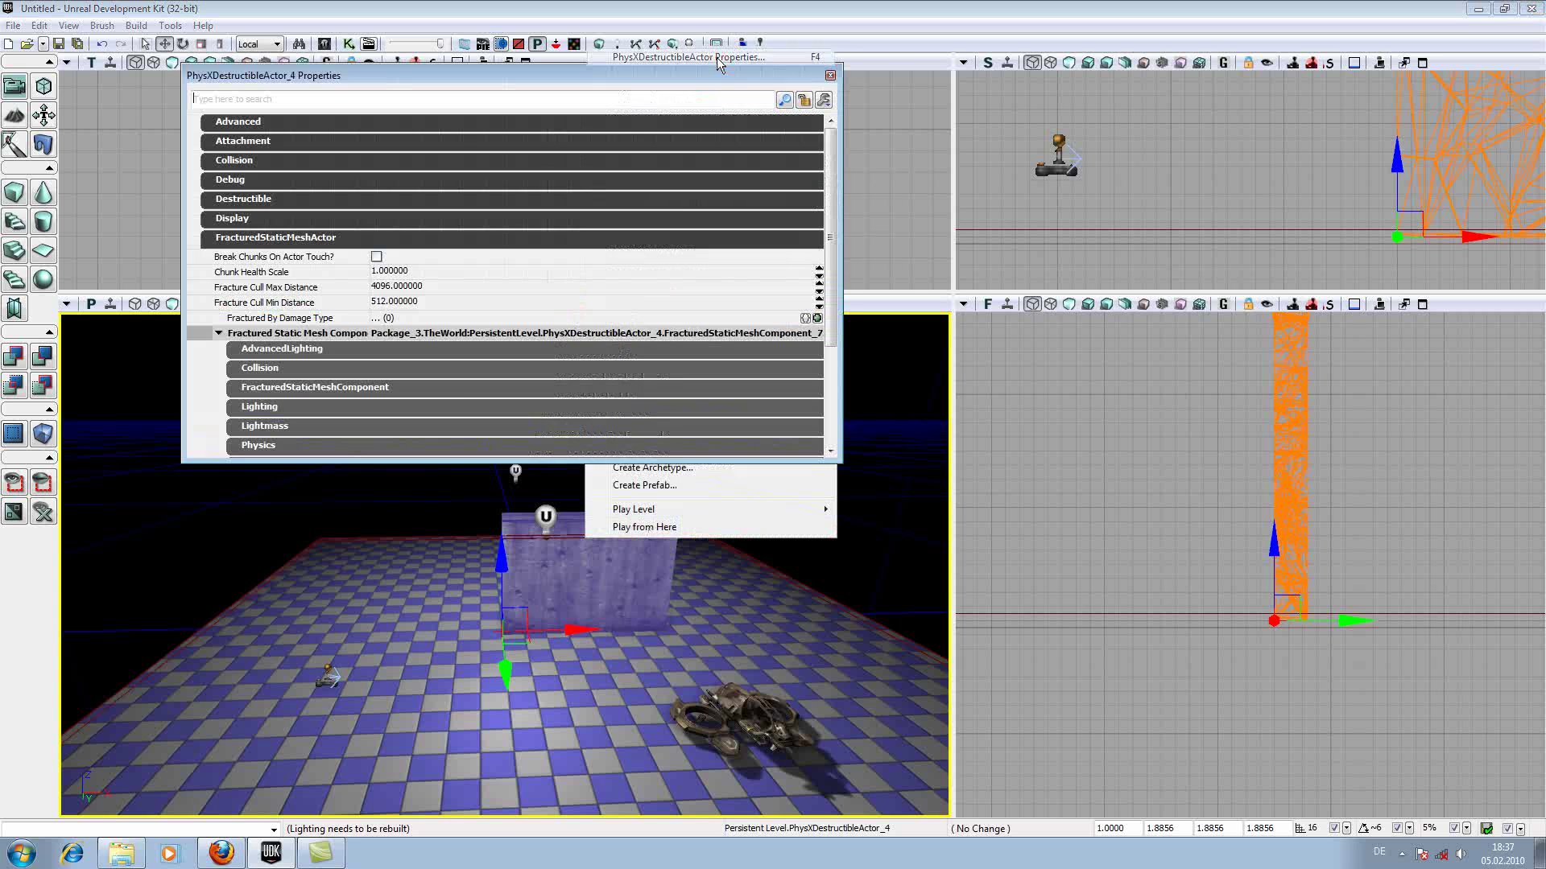
{"action": "left_click", "coordinate": [268, 238]}
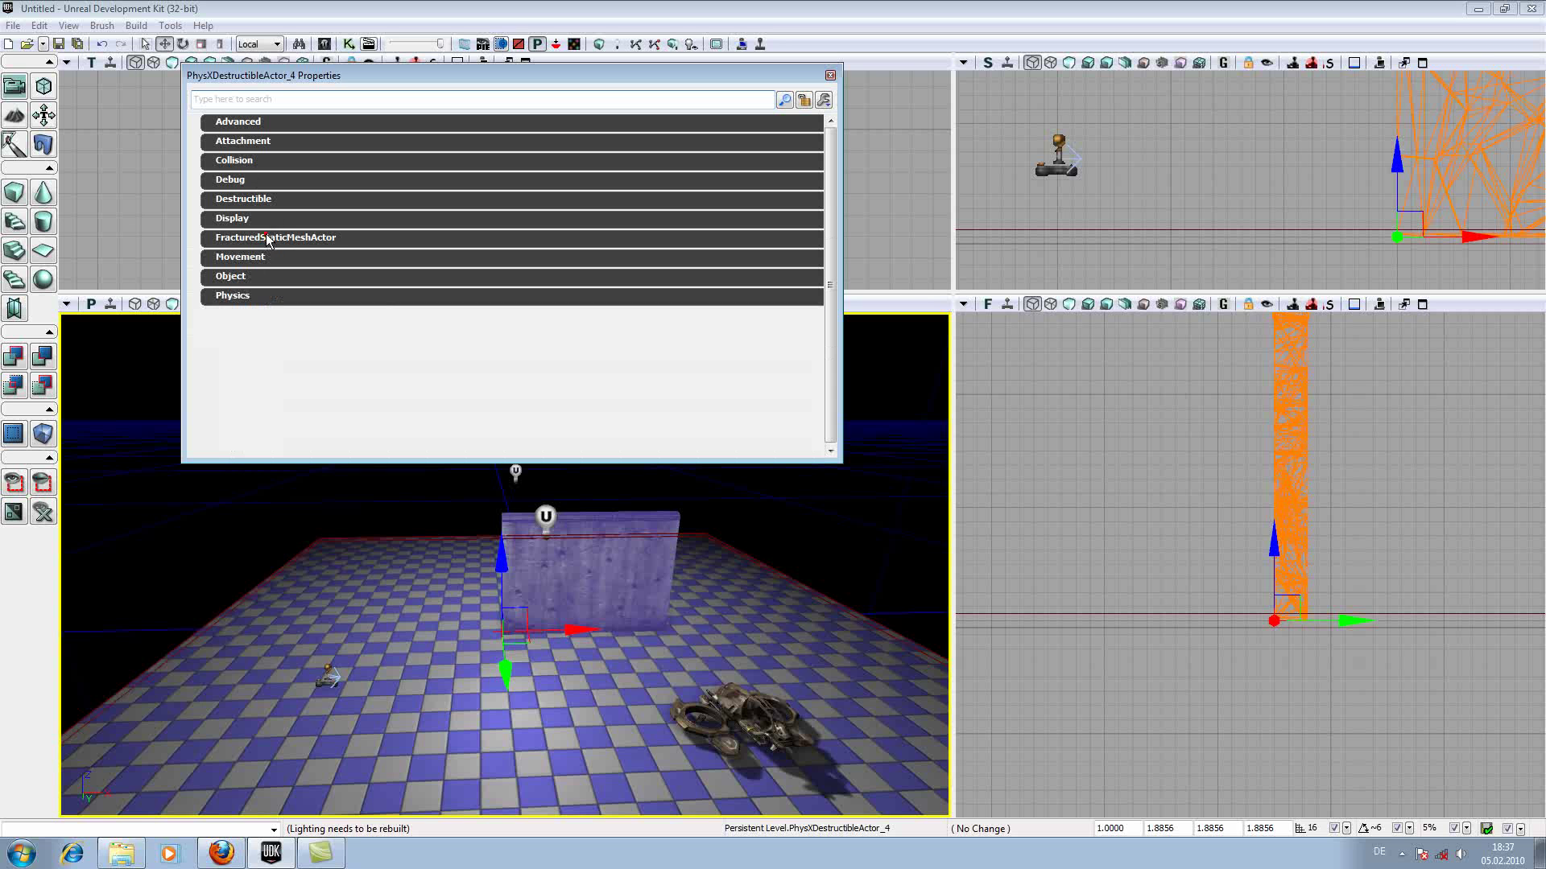
{"action": "left_click", "coordinate": [265, 201]}
{"action": "double_click", "coordinate": [251, 219]}
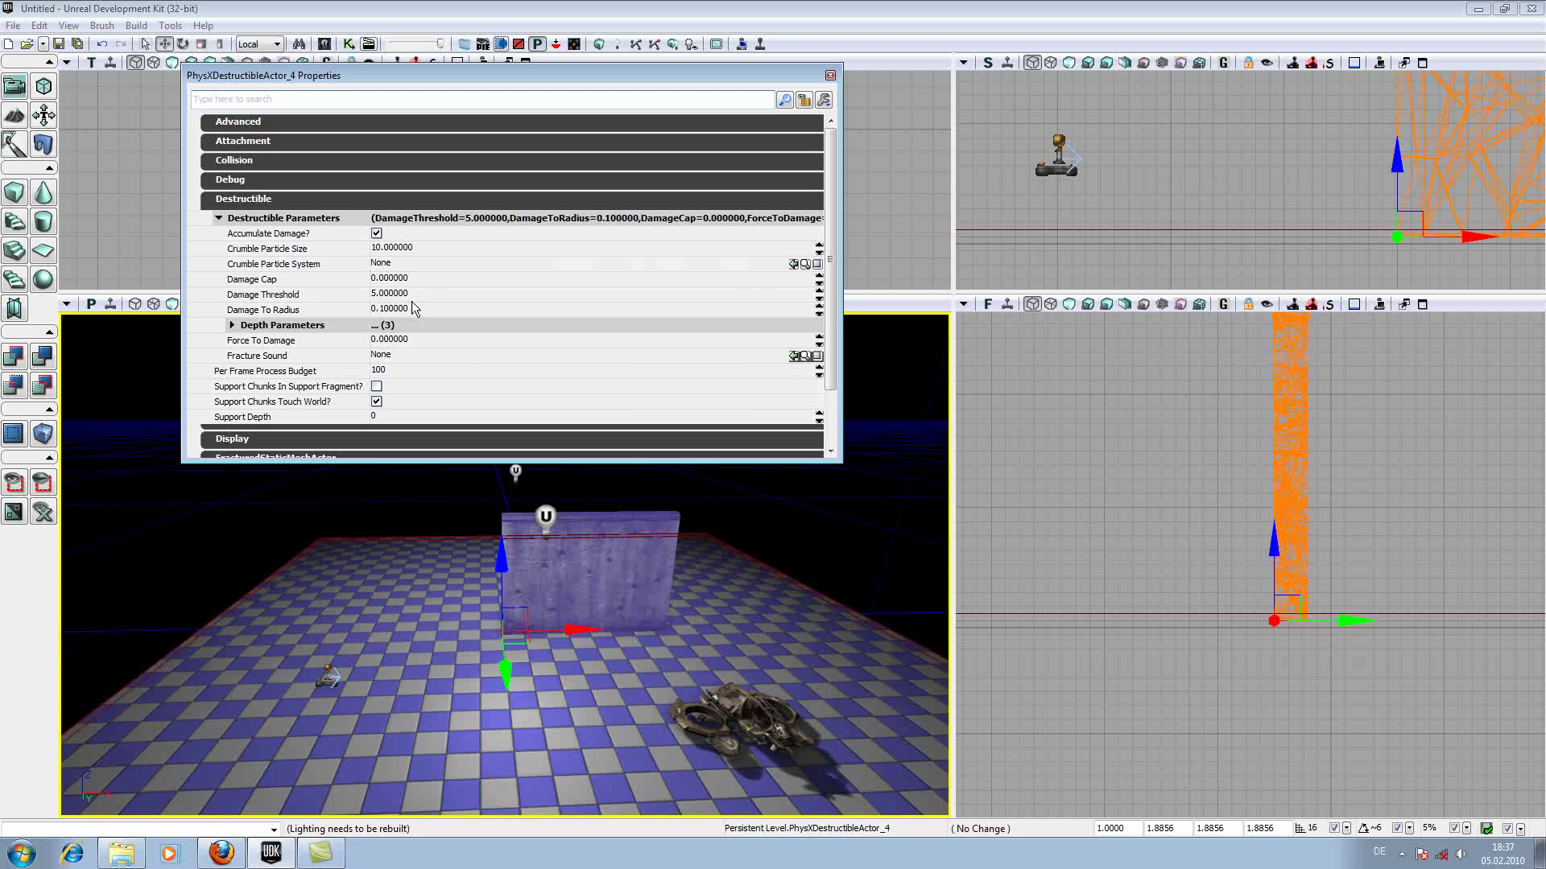
{"action": "type", "text": "50"}
{"action": "left_click", "coordinate": [455, 310]}
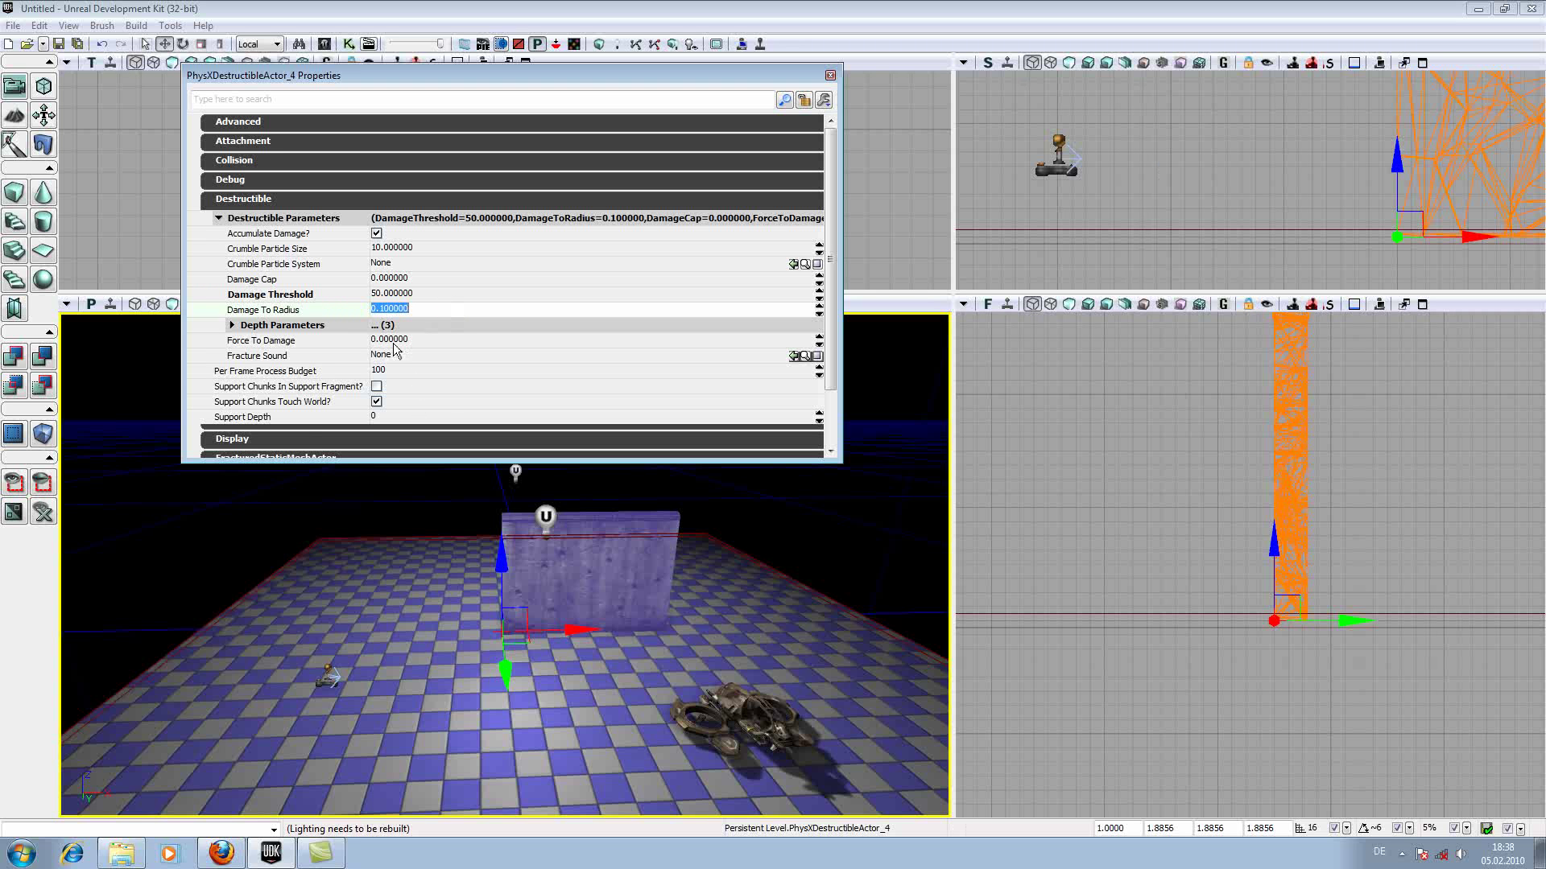
Set the destructible wall's Force To Damage to 10
{"action": "left_click", "coordinate": [265, 341]}
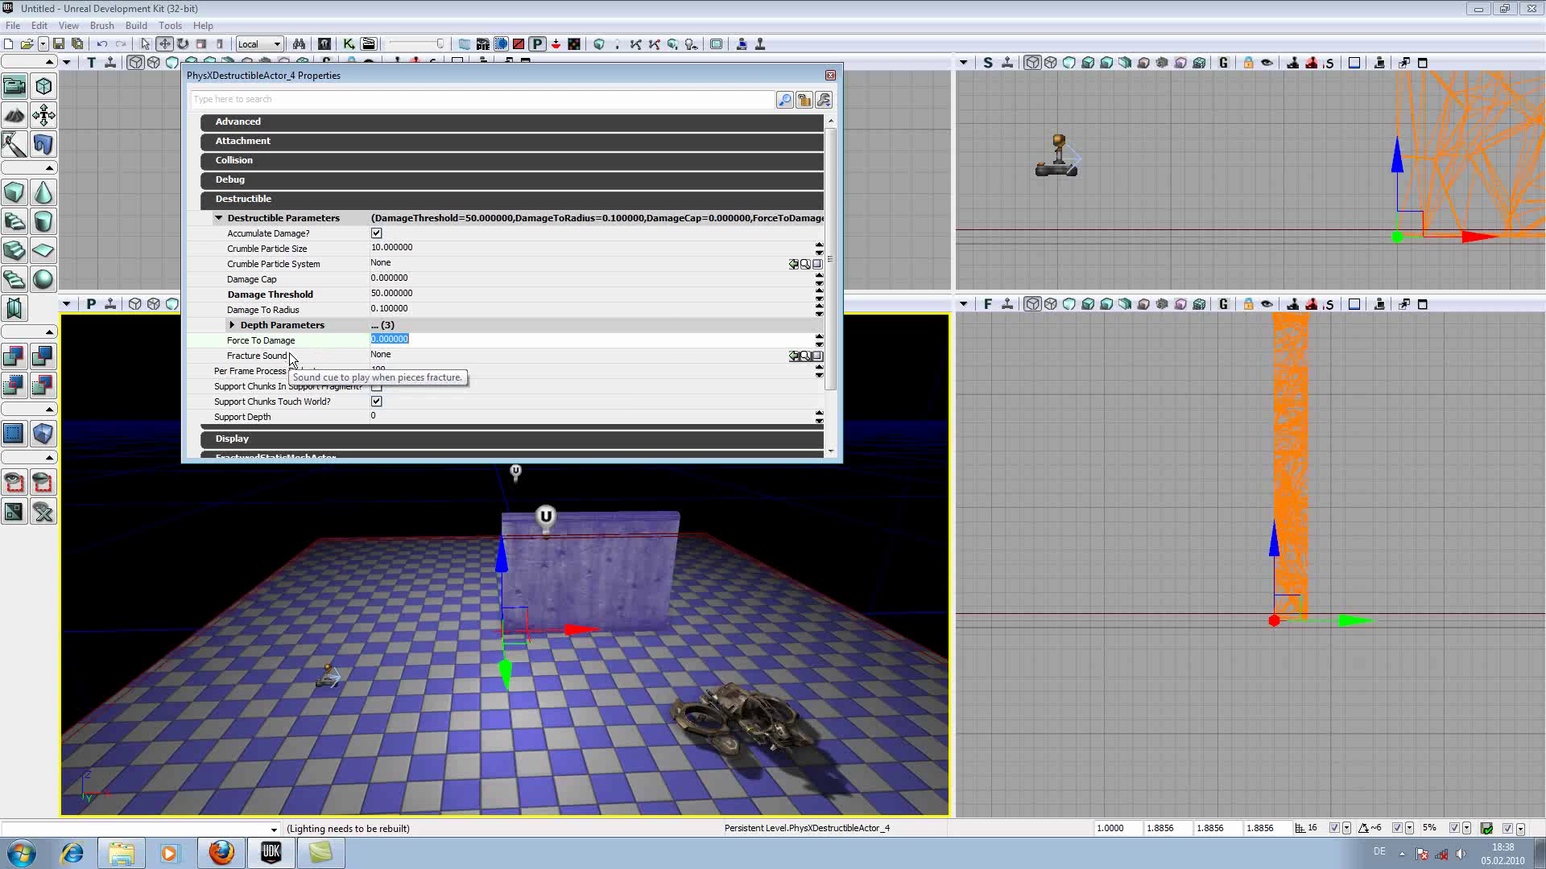
{"action": "type", "text": "10"}
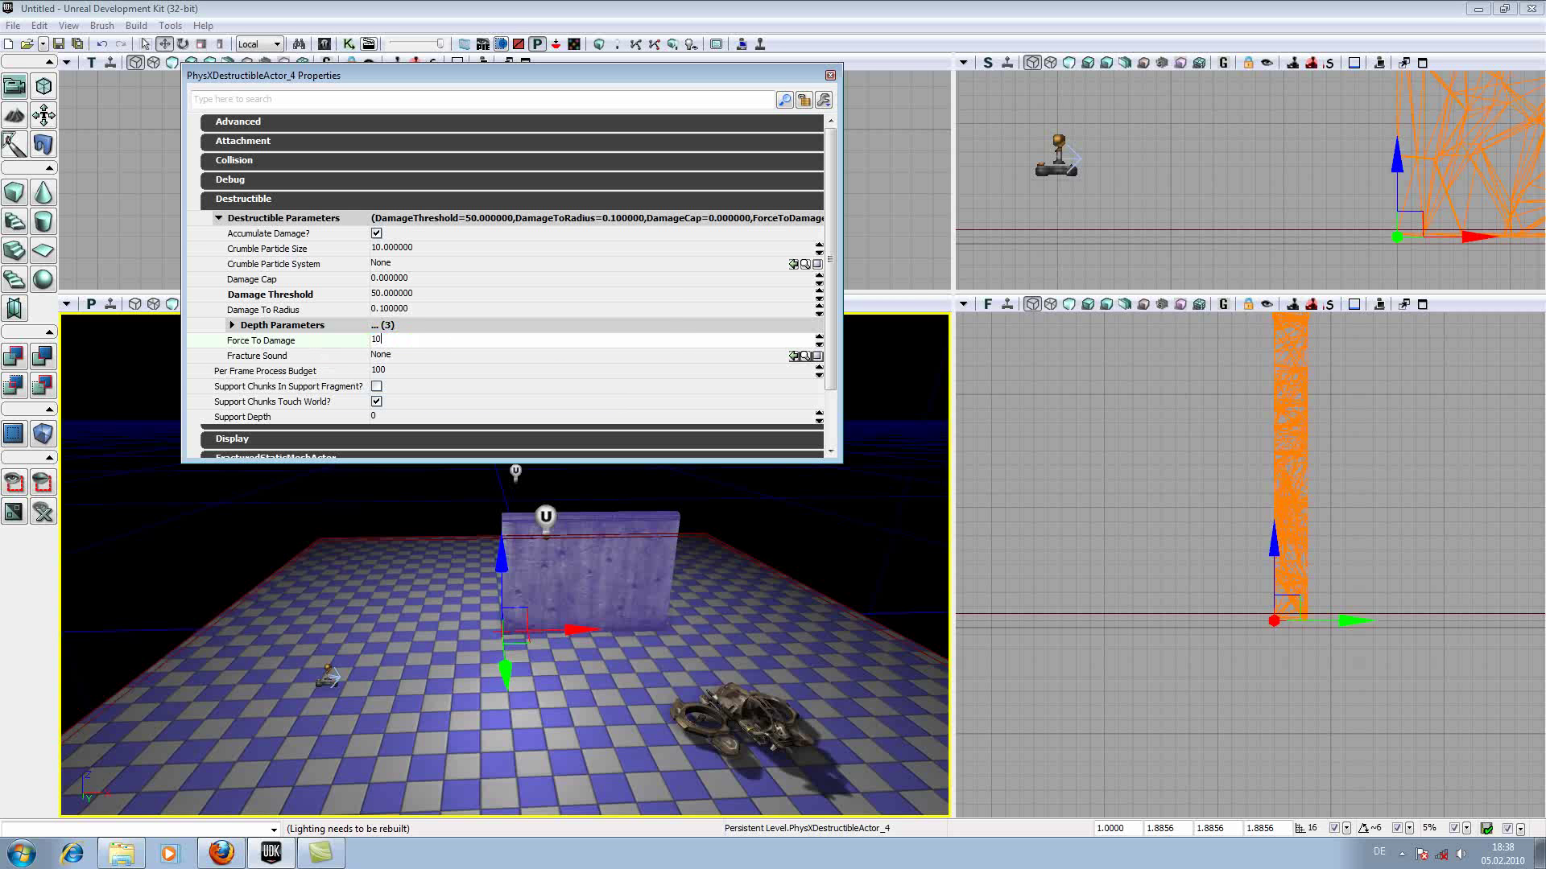
{"action": "key", "text": "Tab"}
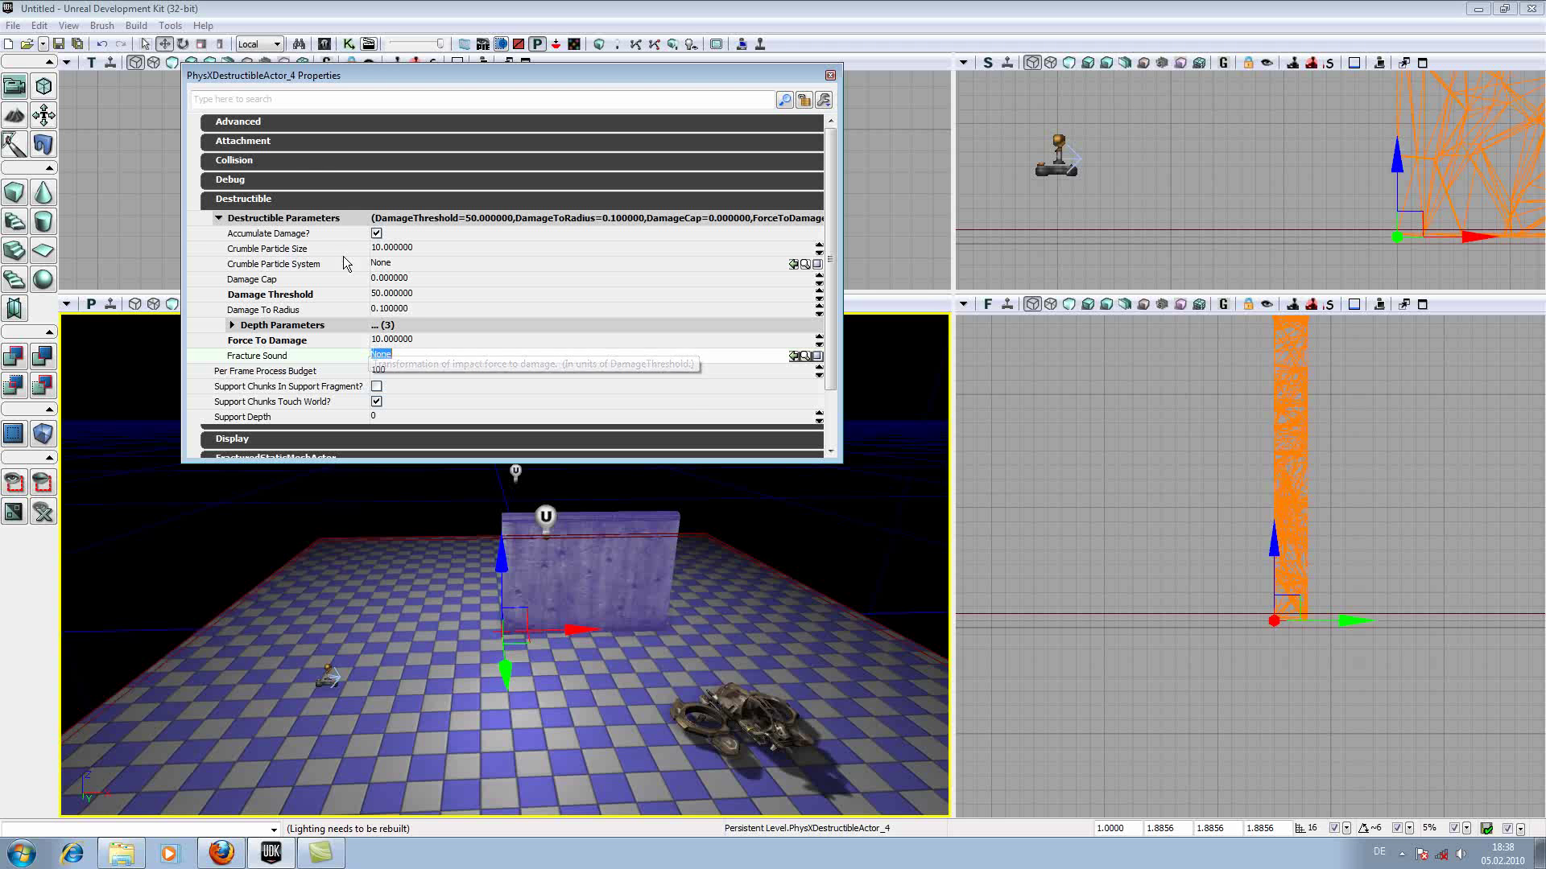
{"action": "left_click", "coordinate": [389, 336]}
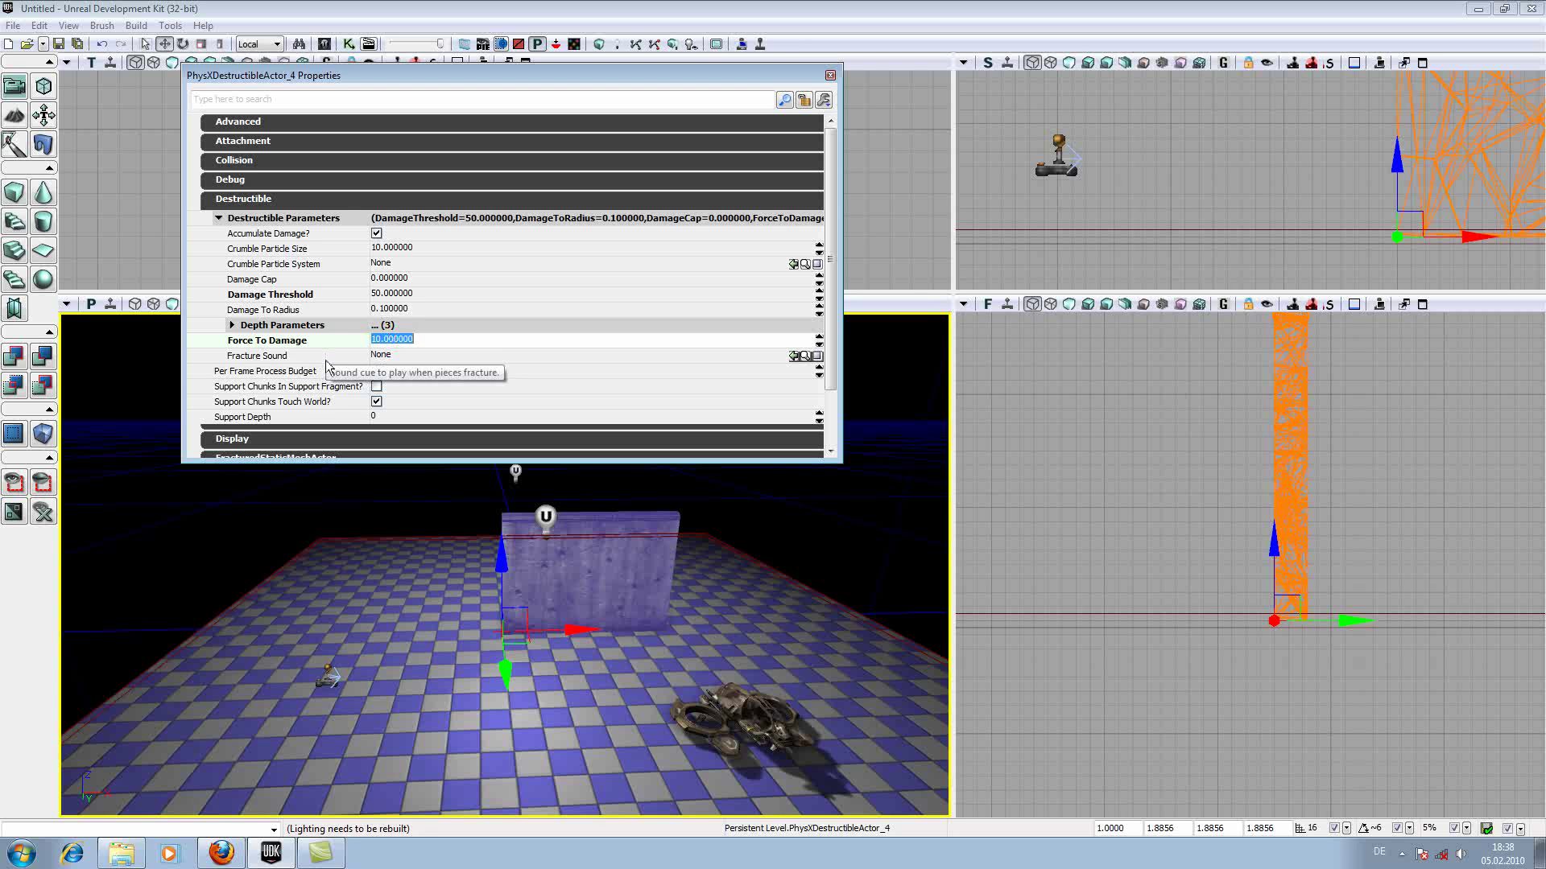
Enable Notify Rigid Body Collision in the Physics settings of the destructible wall's Collision Component
{"action": "left_click", "coordinate": [235, 199]}
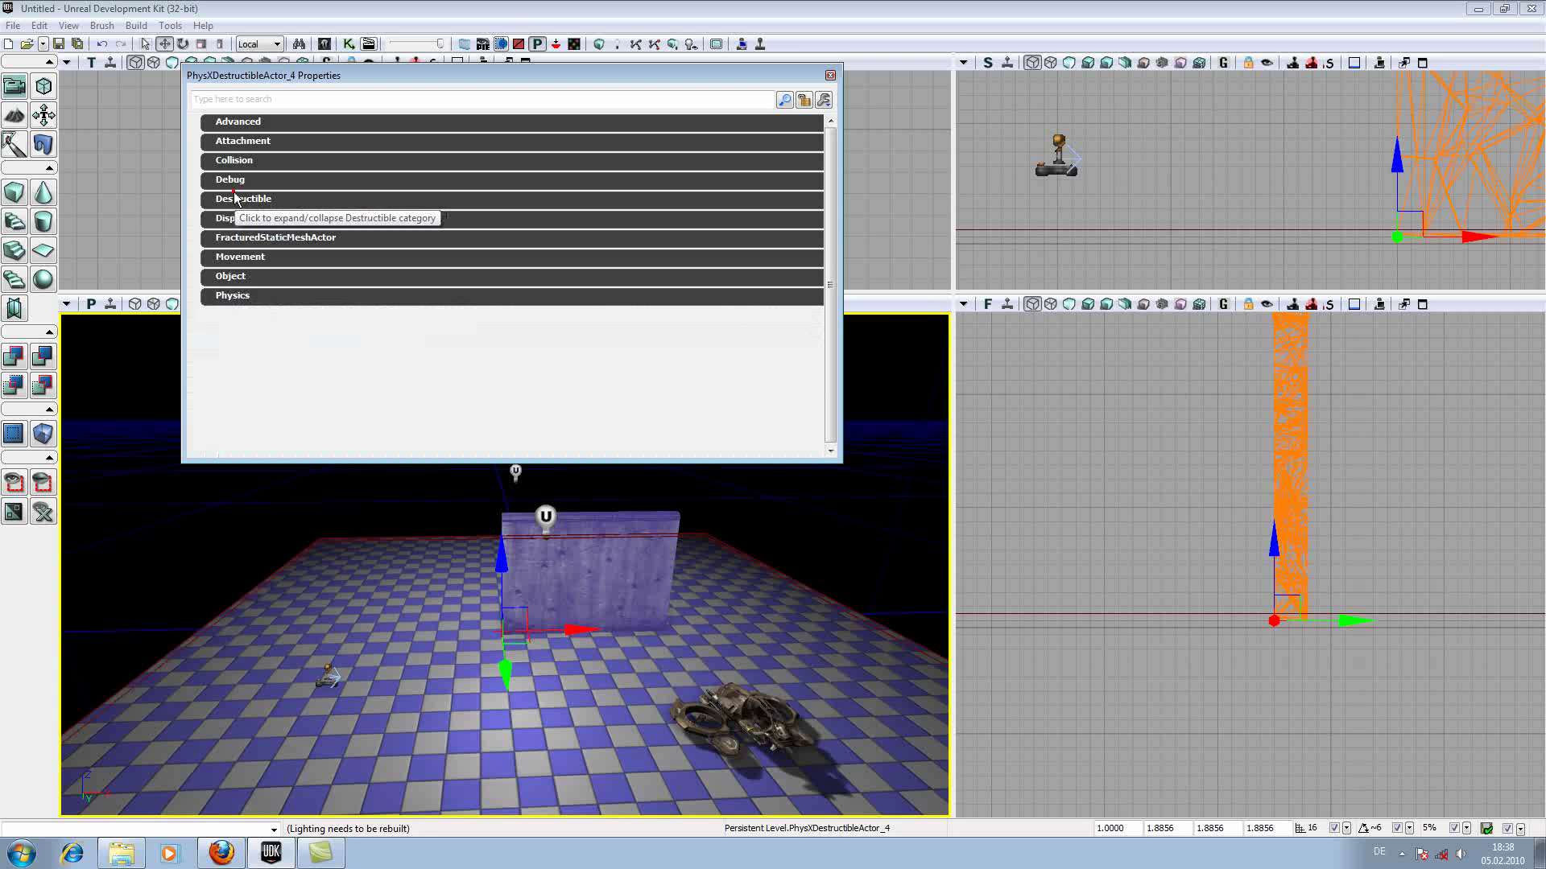
{"action": "left_click", "coordinate": [233, 160]}
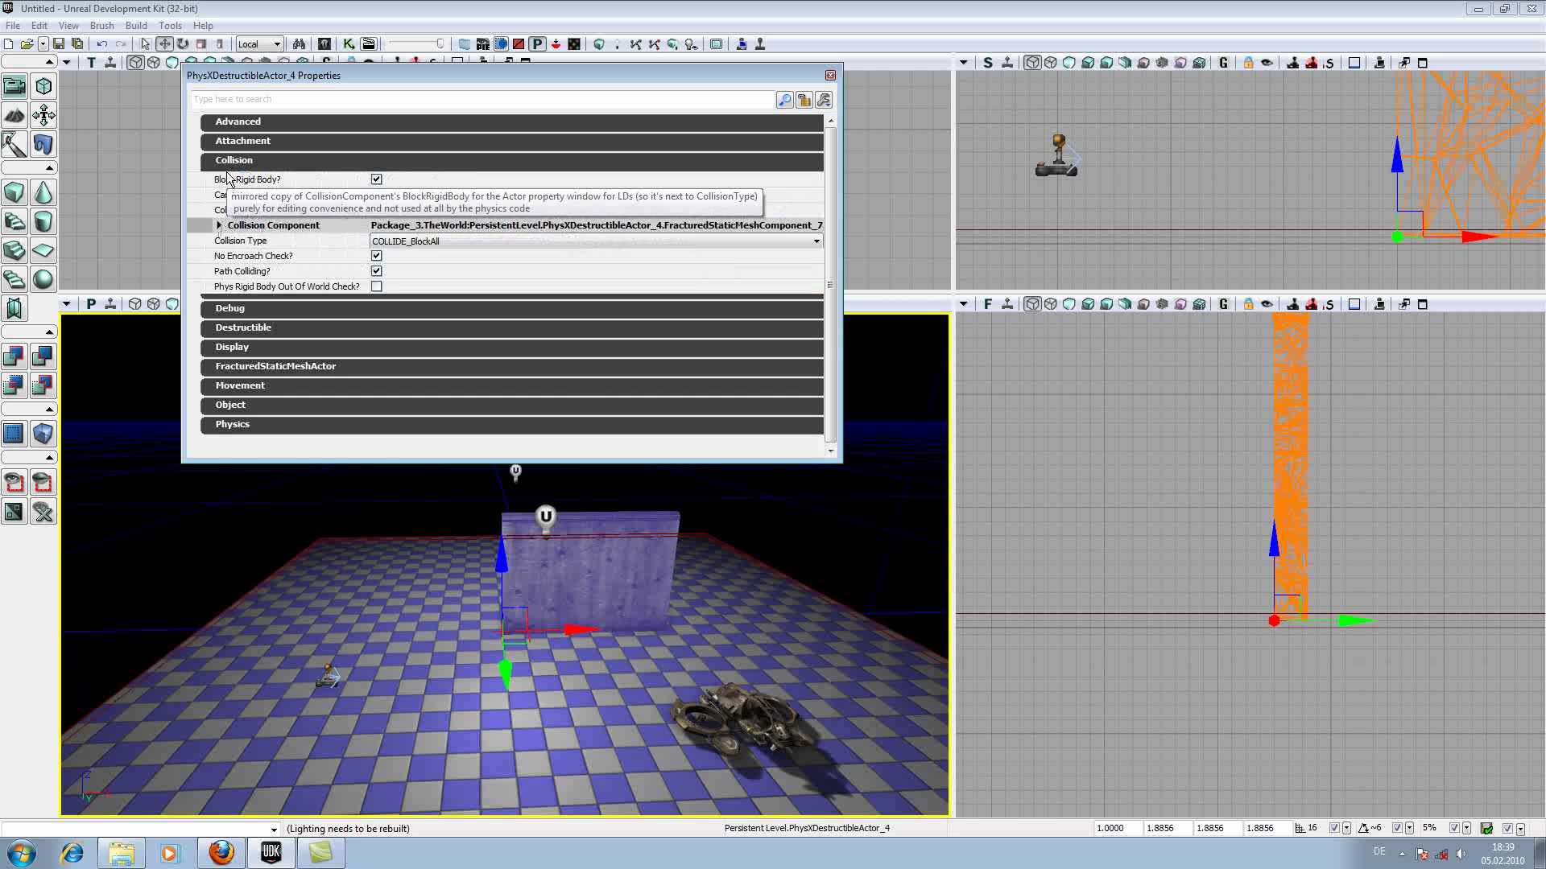
{"action": "left_click", "coordinate": [218, 225]}
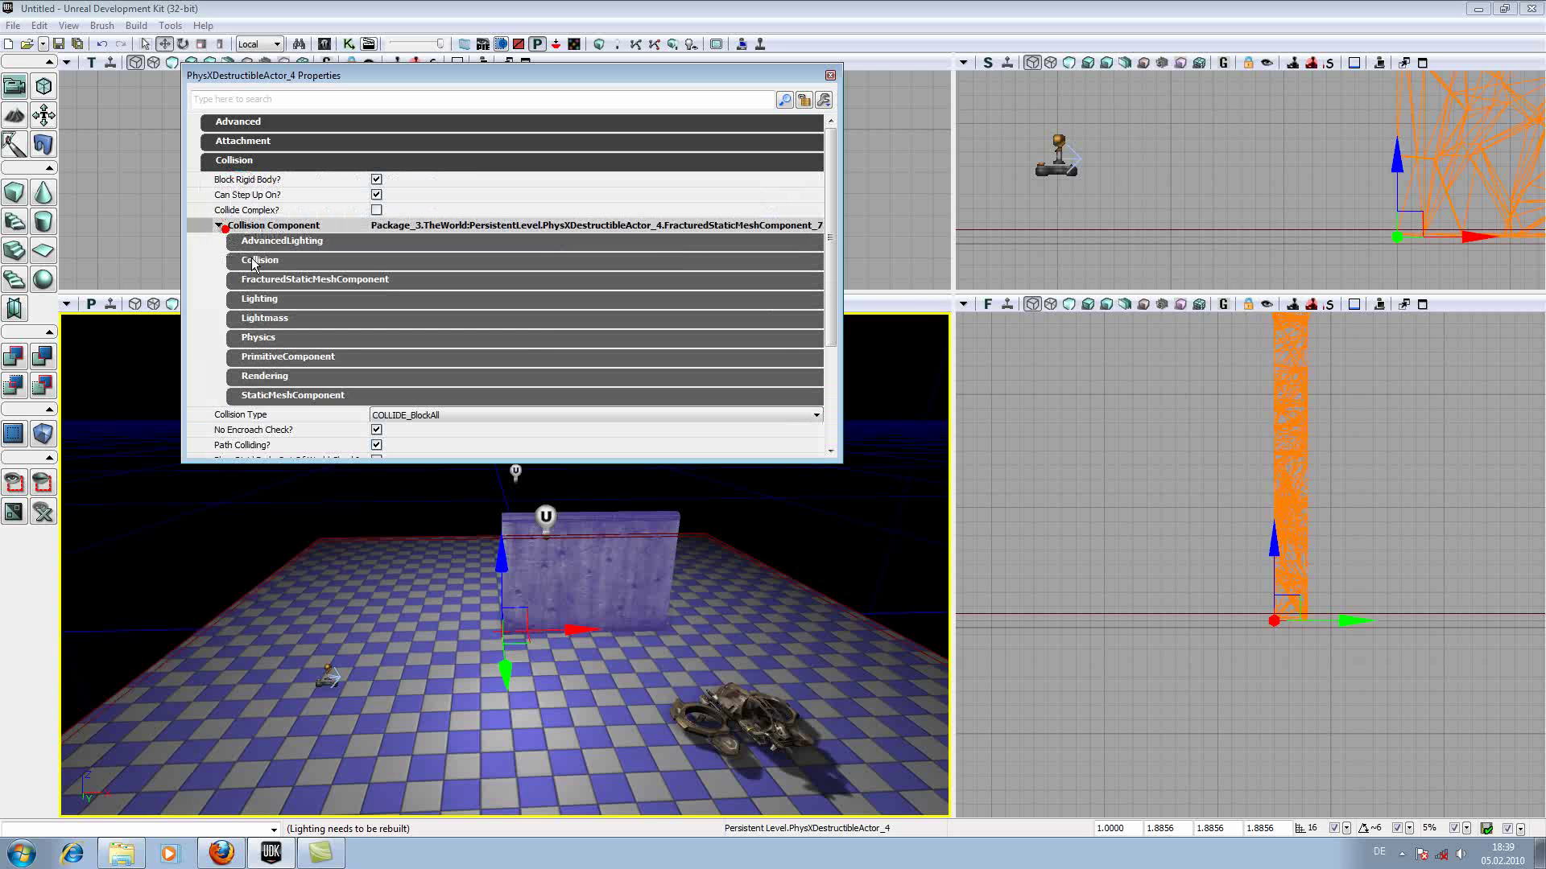
{"action": "left_click", "coordinate": [278, 337]}
{"action": "scroll", "coordinate": [377, 402], "scroll_direction": "down", "scroll_amount": 1}
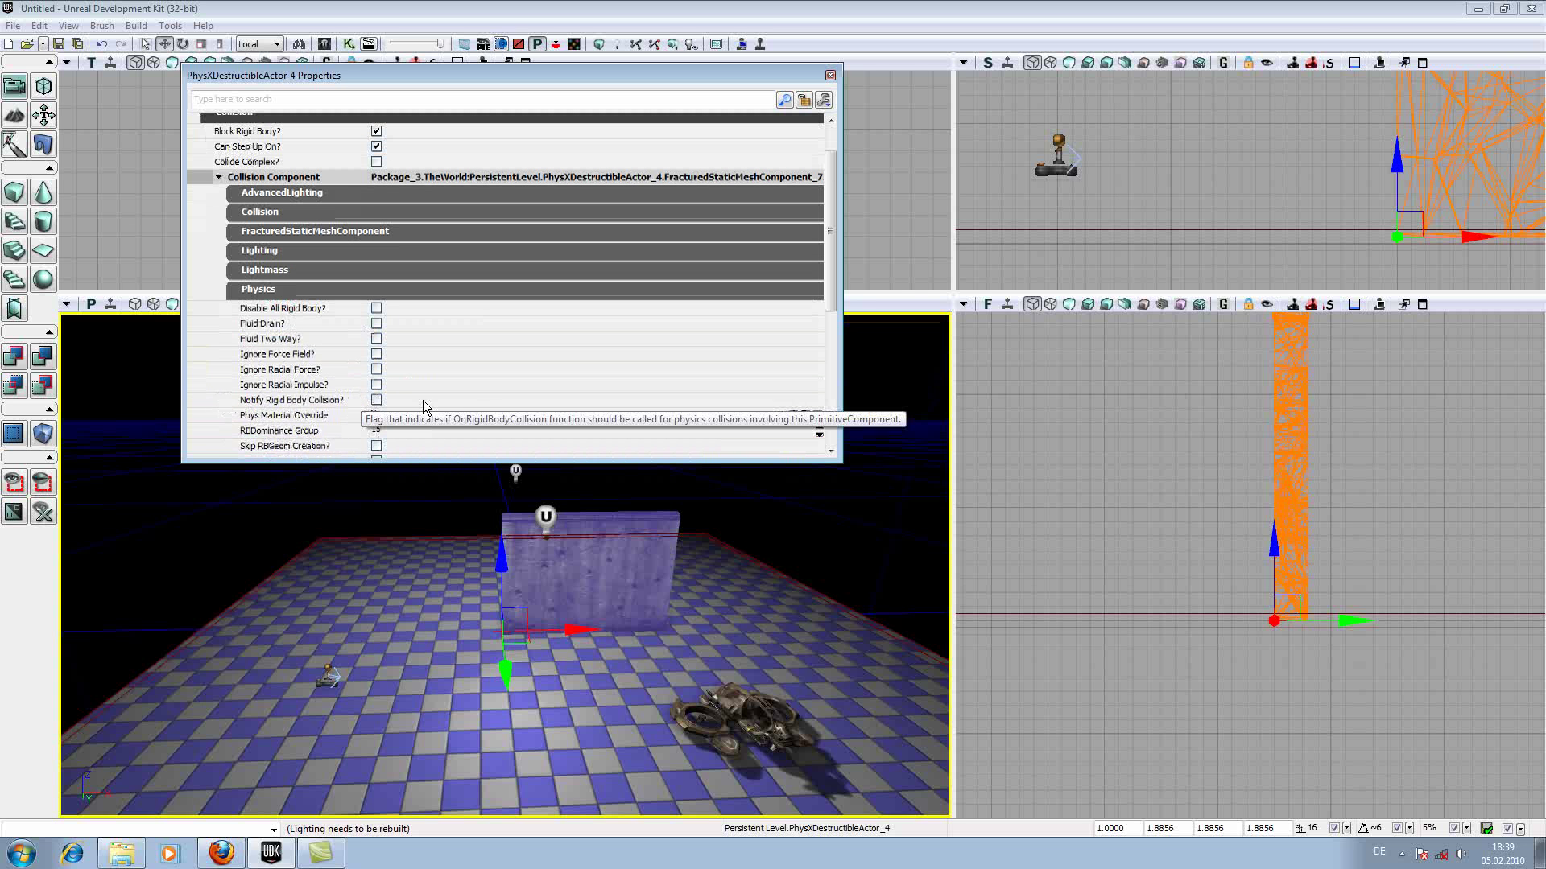
{"action": "left_click", "coordinate": [376, 401]}
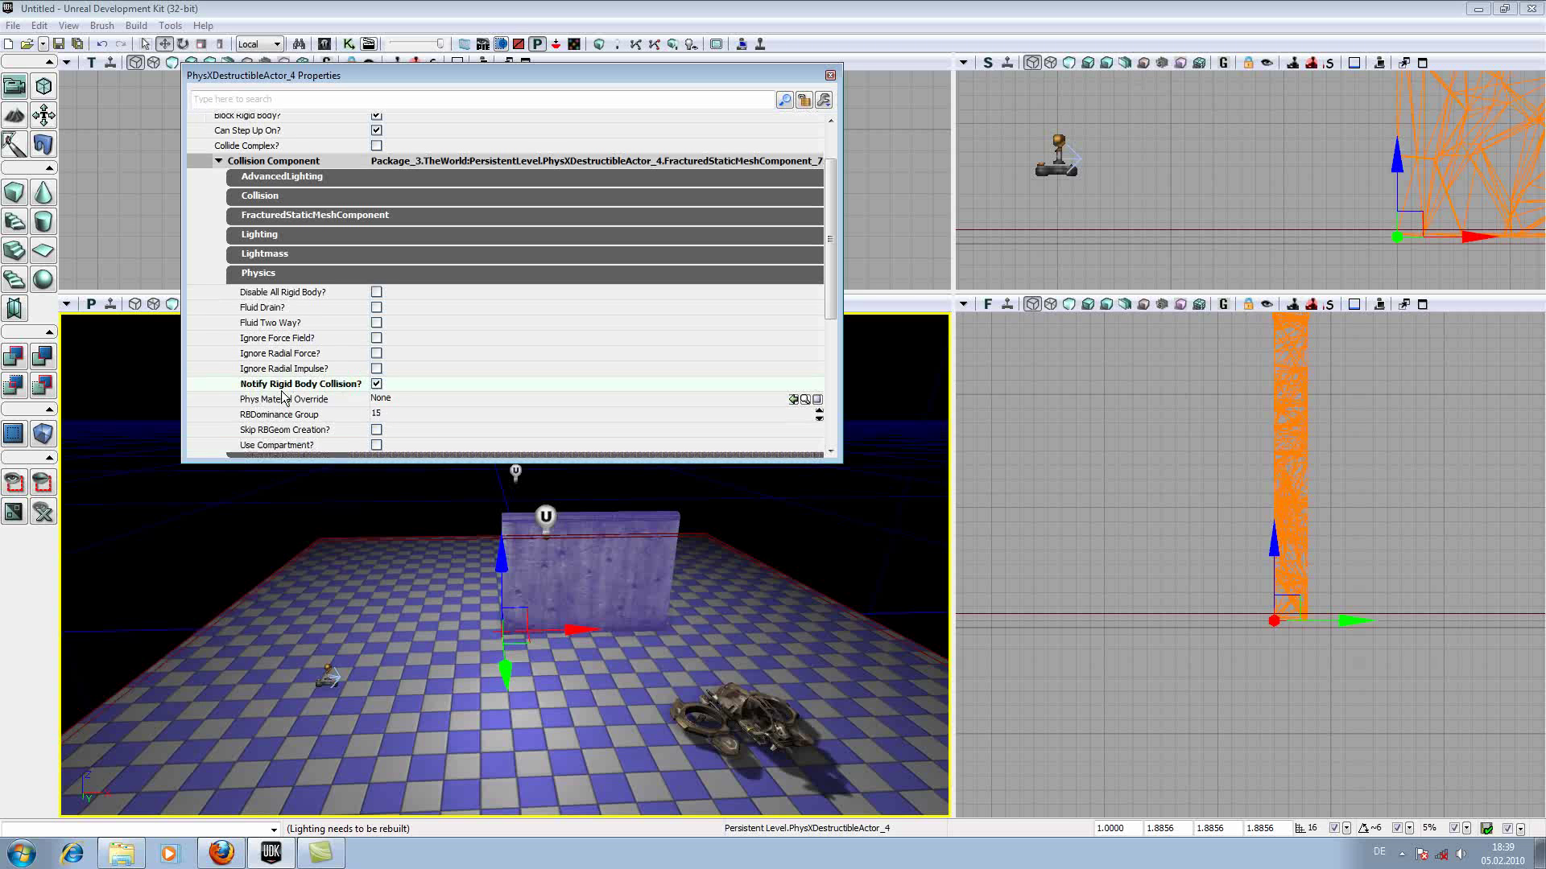
{"action": "scroll", "coordinate": [283, 394], "scroll_direction": "down", "scroll_amount": 1}
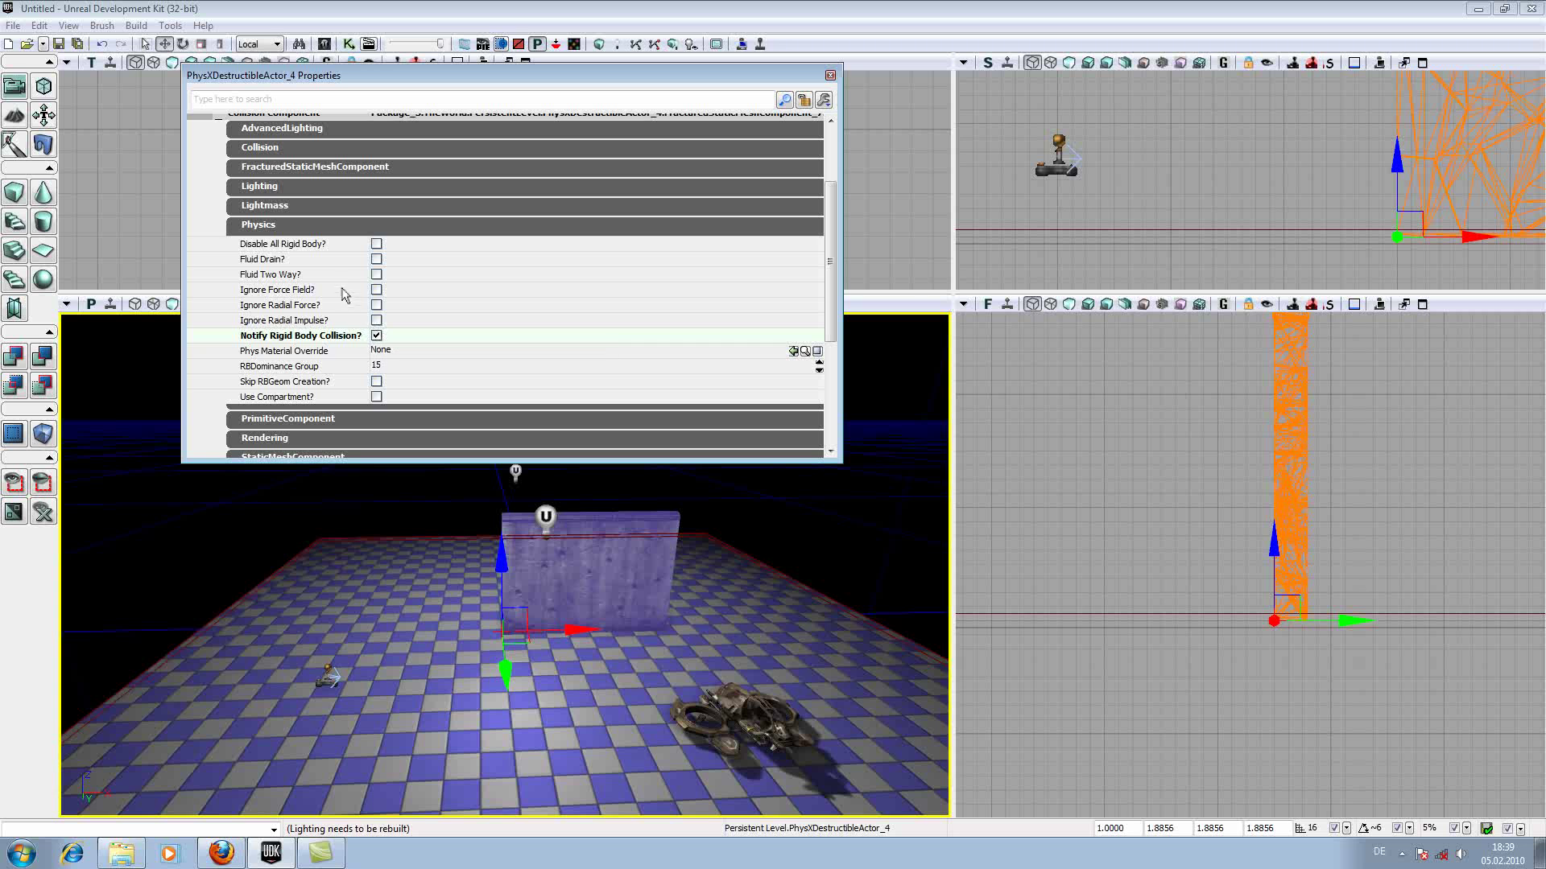
Review the wall's Destructible Parameters once more and close its properties
{"action": "left_click", "coordinate": [254, 222]}
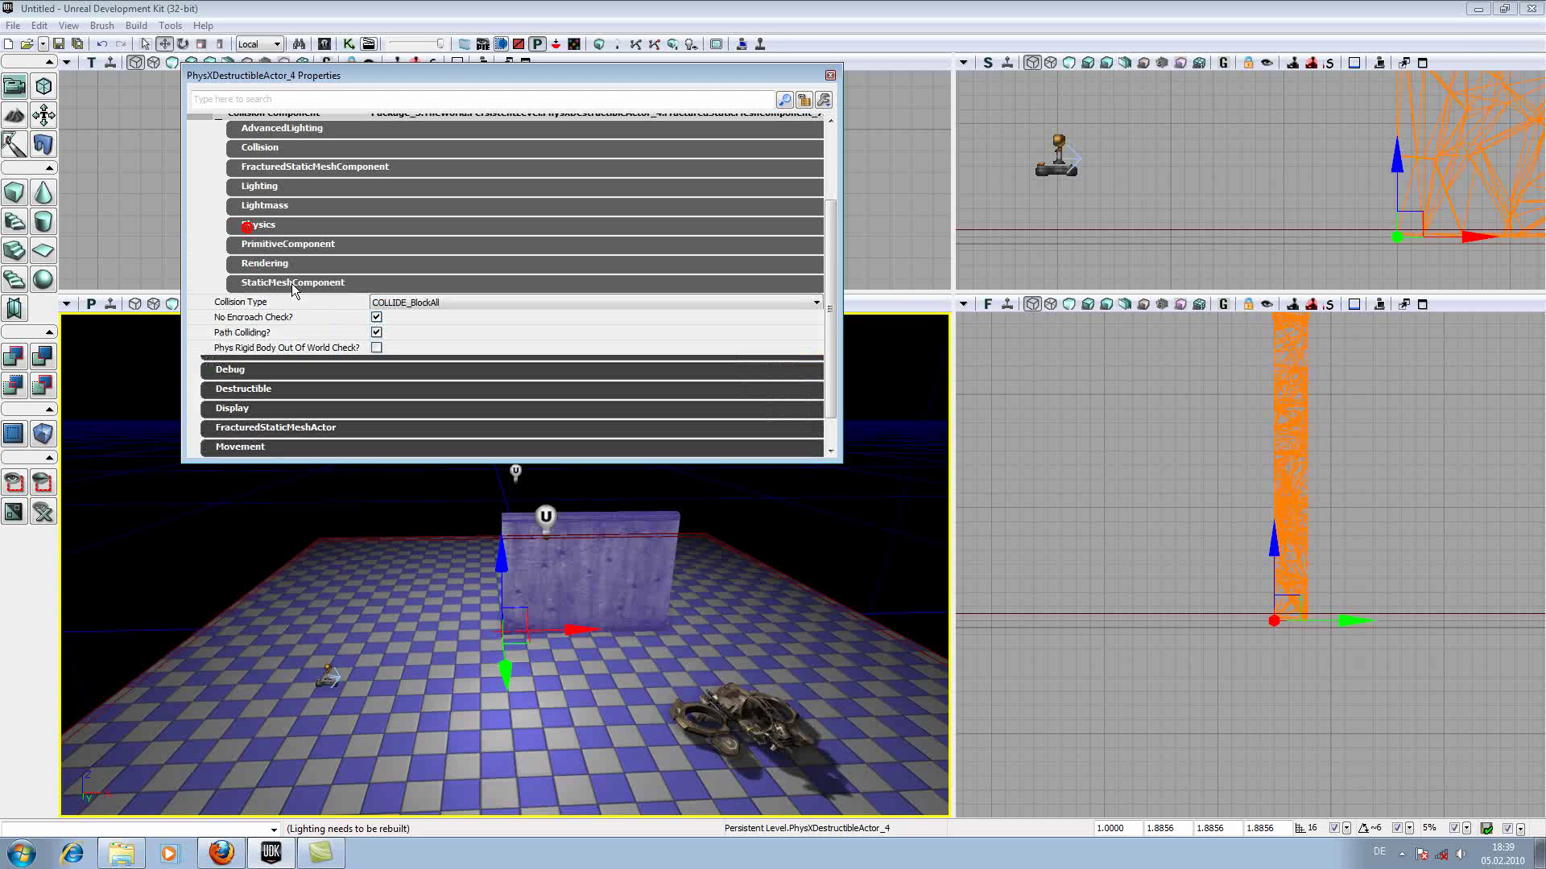
{"action": "left_click", "coordinate": [249, 117]}
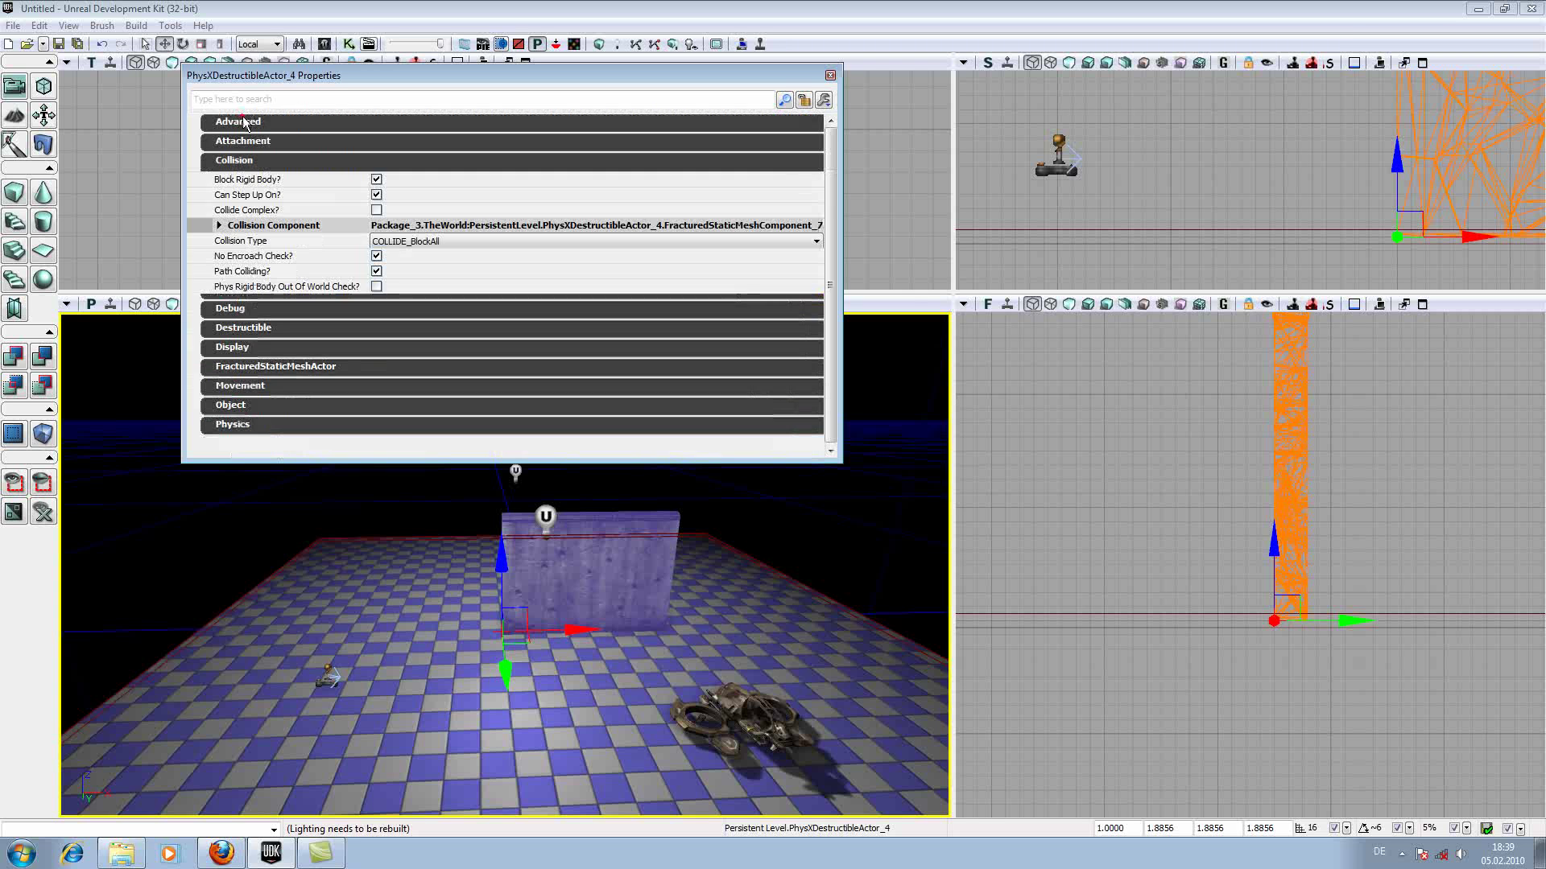
{"action": "left_click", "coordinate": [242, 161]}
{"action": "left_click", "coordinate": [243, 199]}
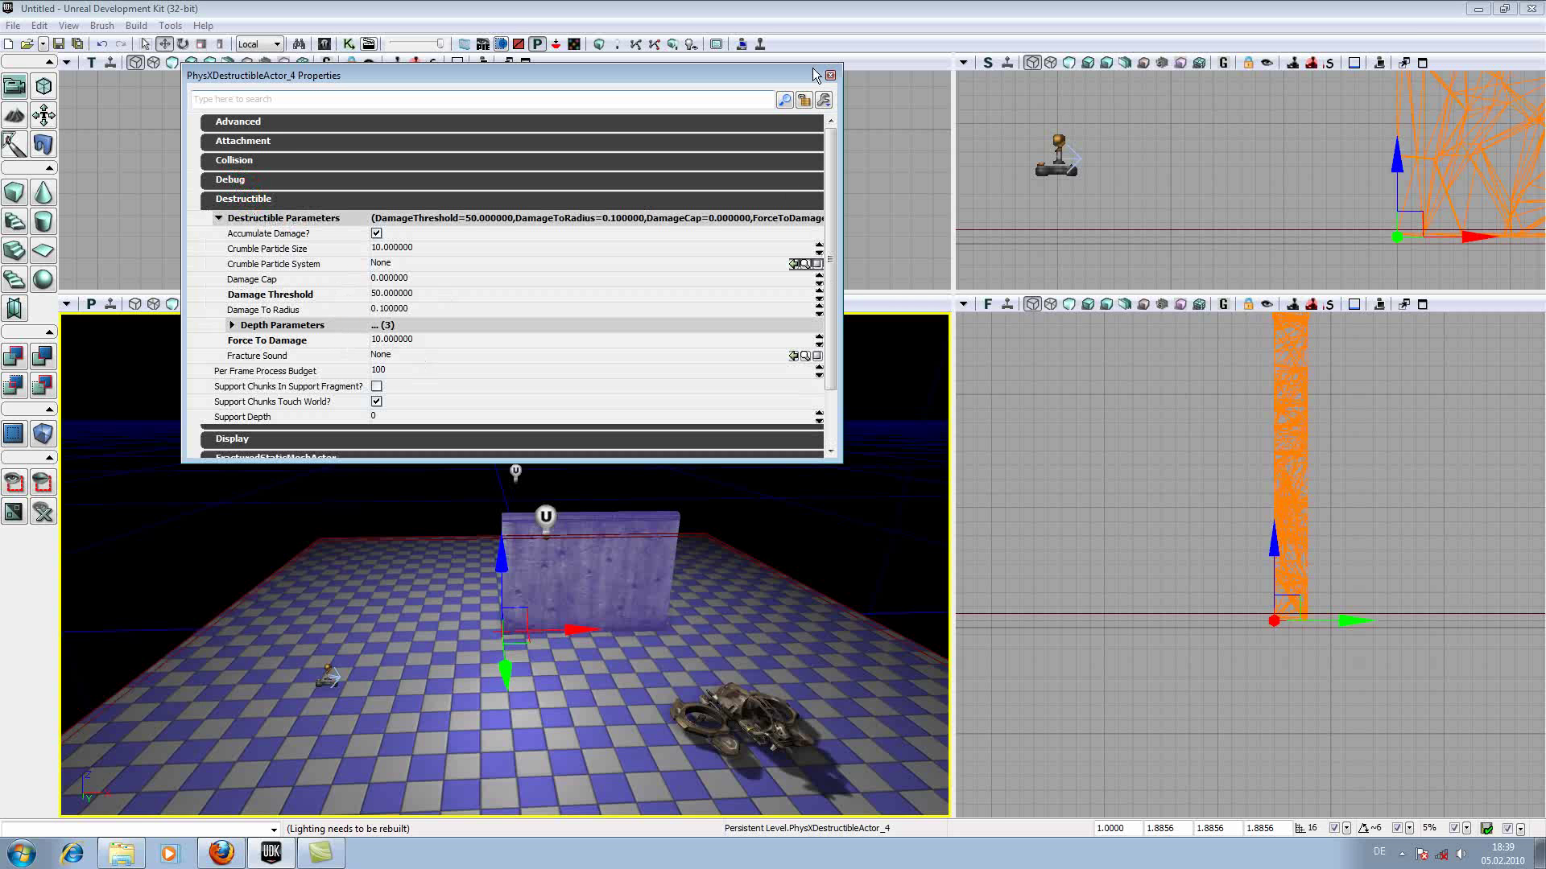
{"action": "left_click", "coordinate": [828, 76]}
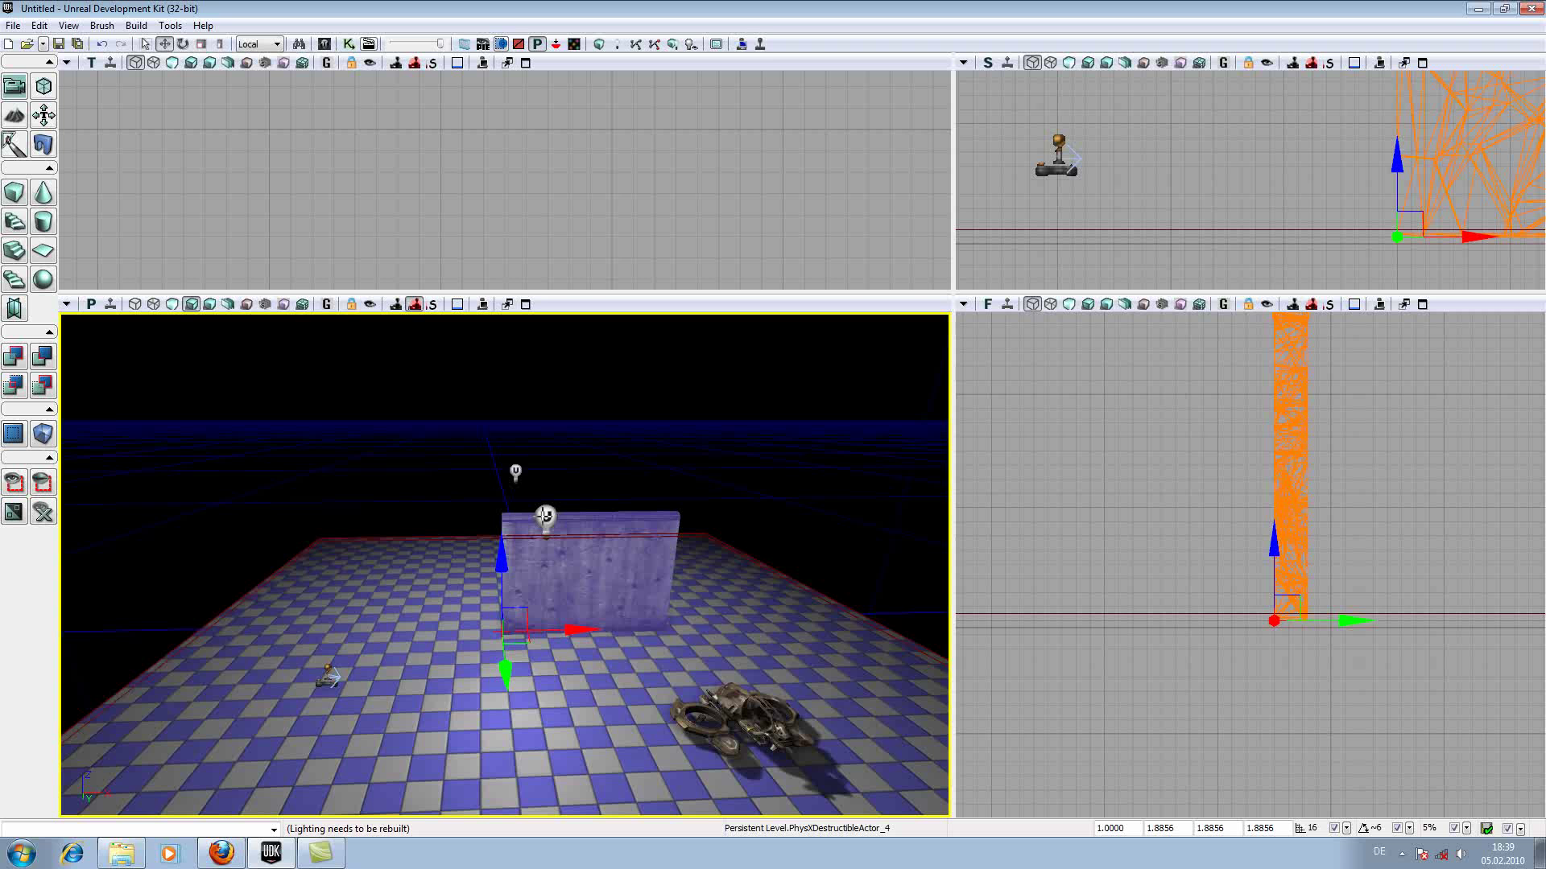
Start a play test, shoot the wall on foot, and board the Manta to fire at the wall from it
{"action": "left_click", "coordinate": [760, 45]}
{"action": "key", "text": "w"}
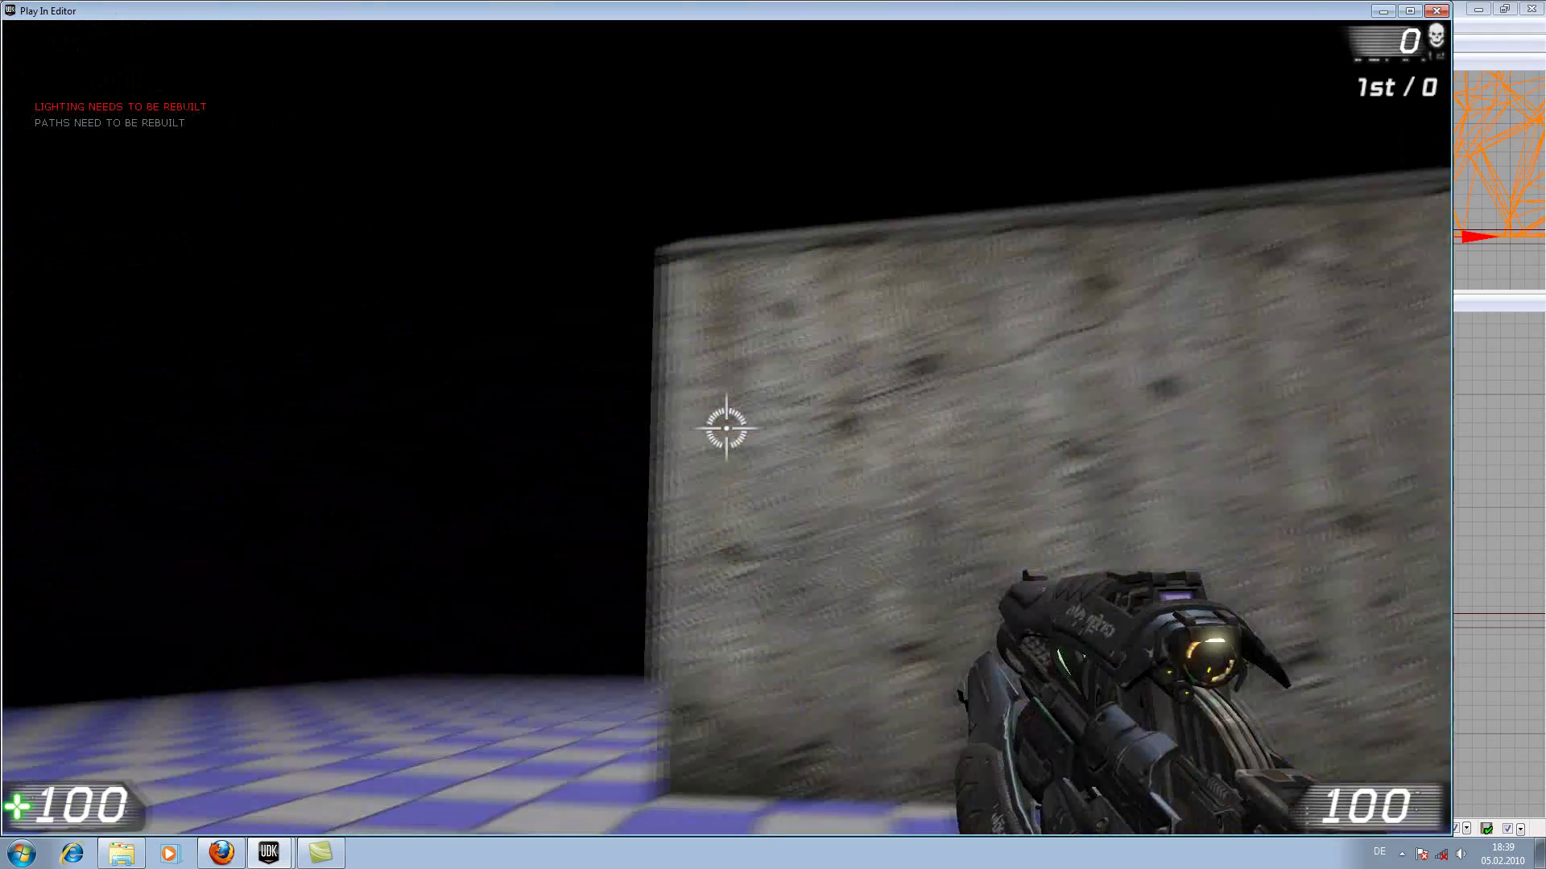
{"action": "left_click", "coordinate": [726, 430]}
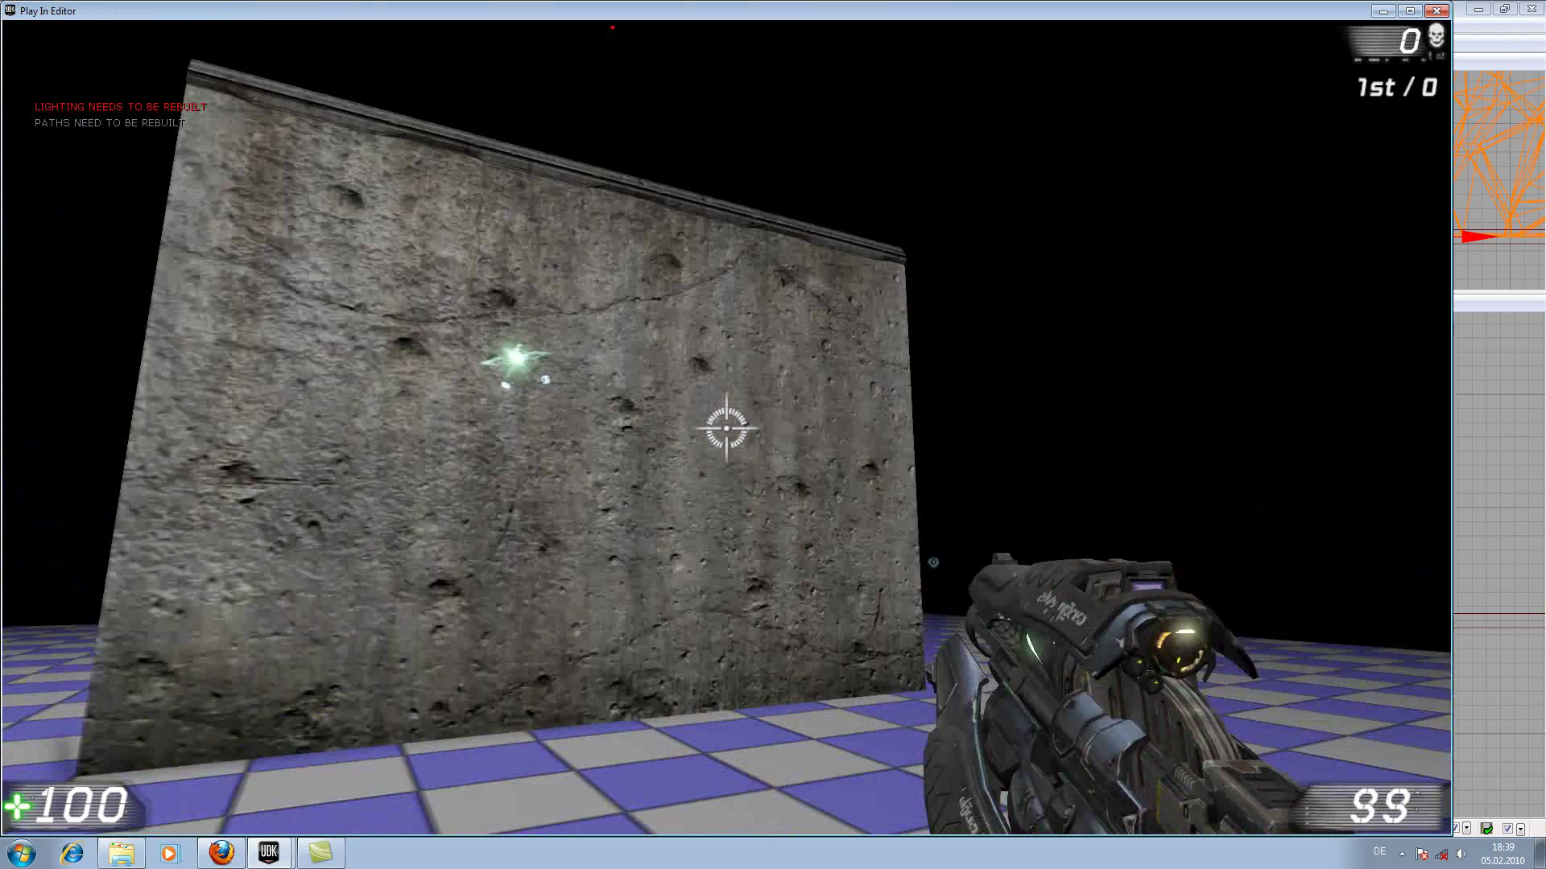
{"action": "left_click", "coordinate": [726, 429]}
{"action": "key", "text": "e"}
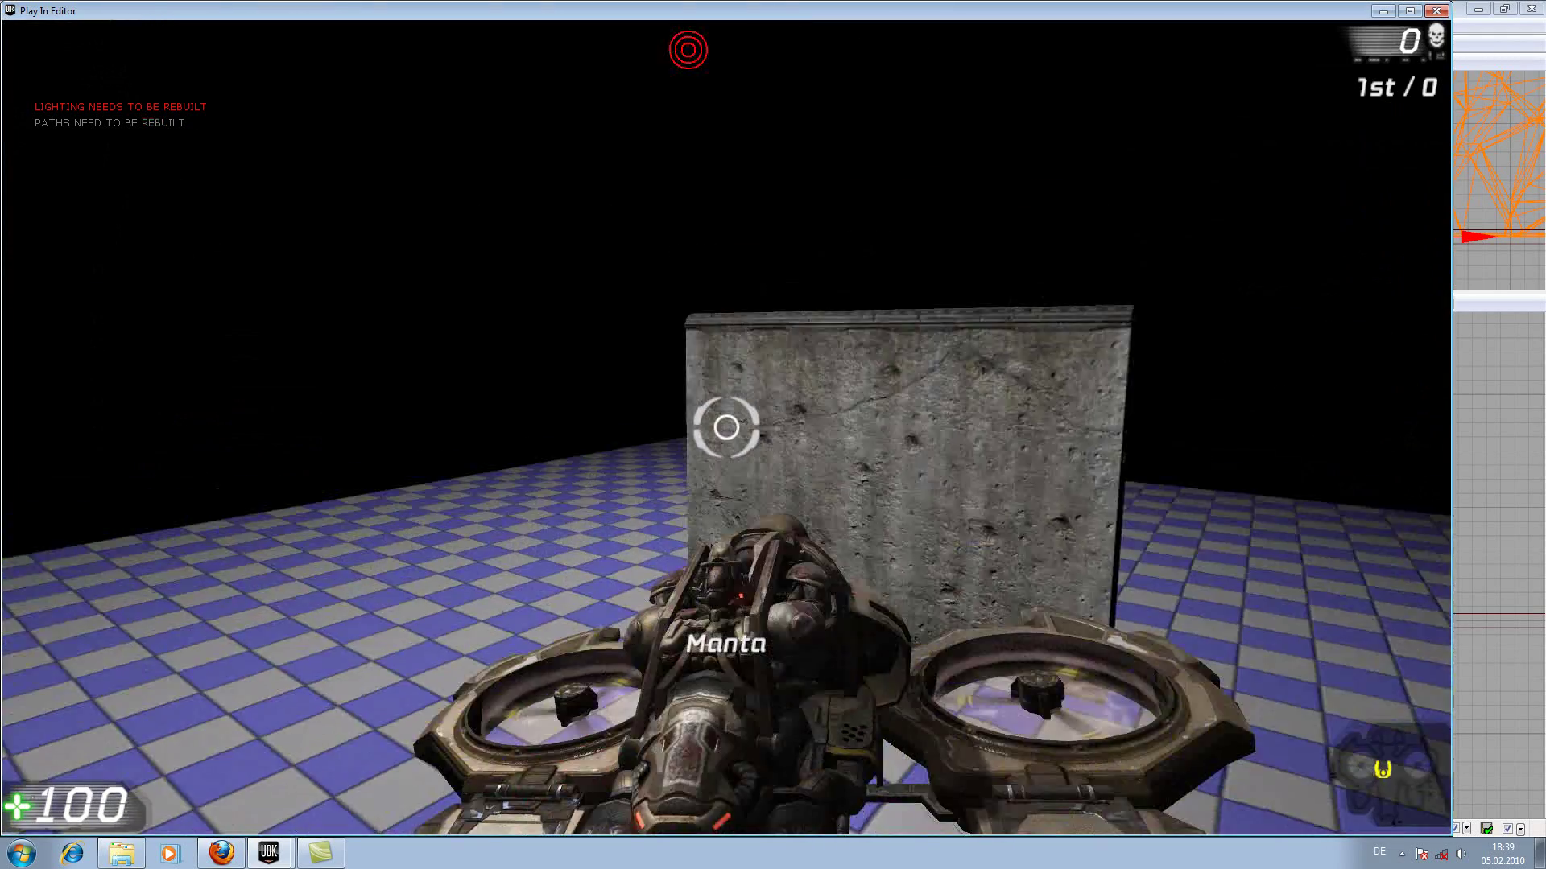
{"action": "left_click", "coordinate": [726, 427]}
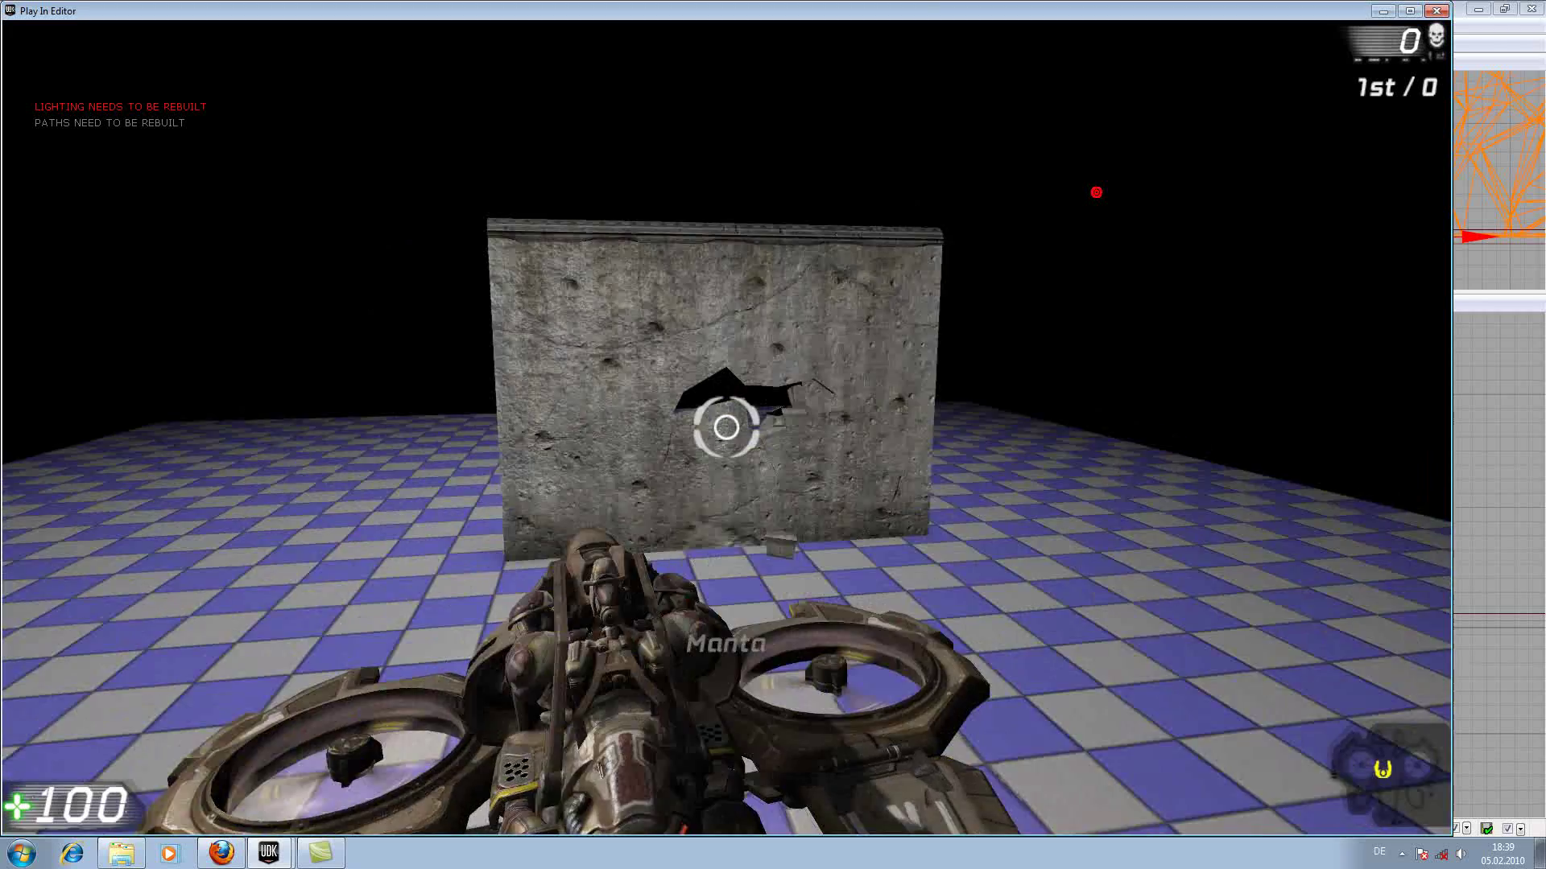
Ram the destructible wall repeatedly with the Manta to test whether vehicle impacts break it apart
{"action": "key", "text": "w"}
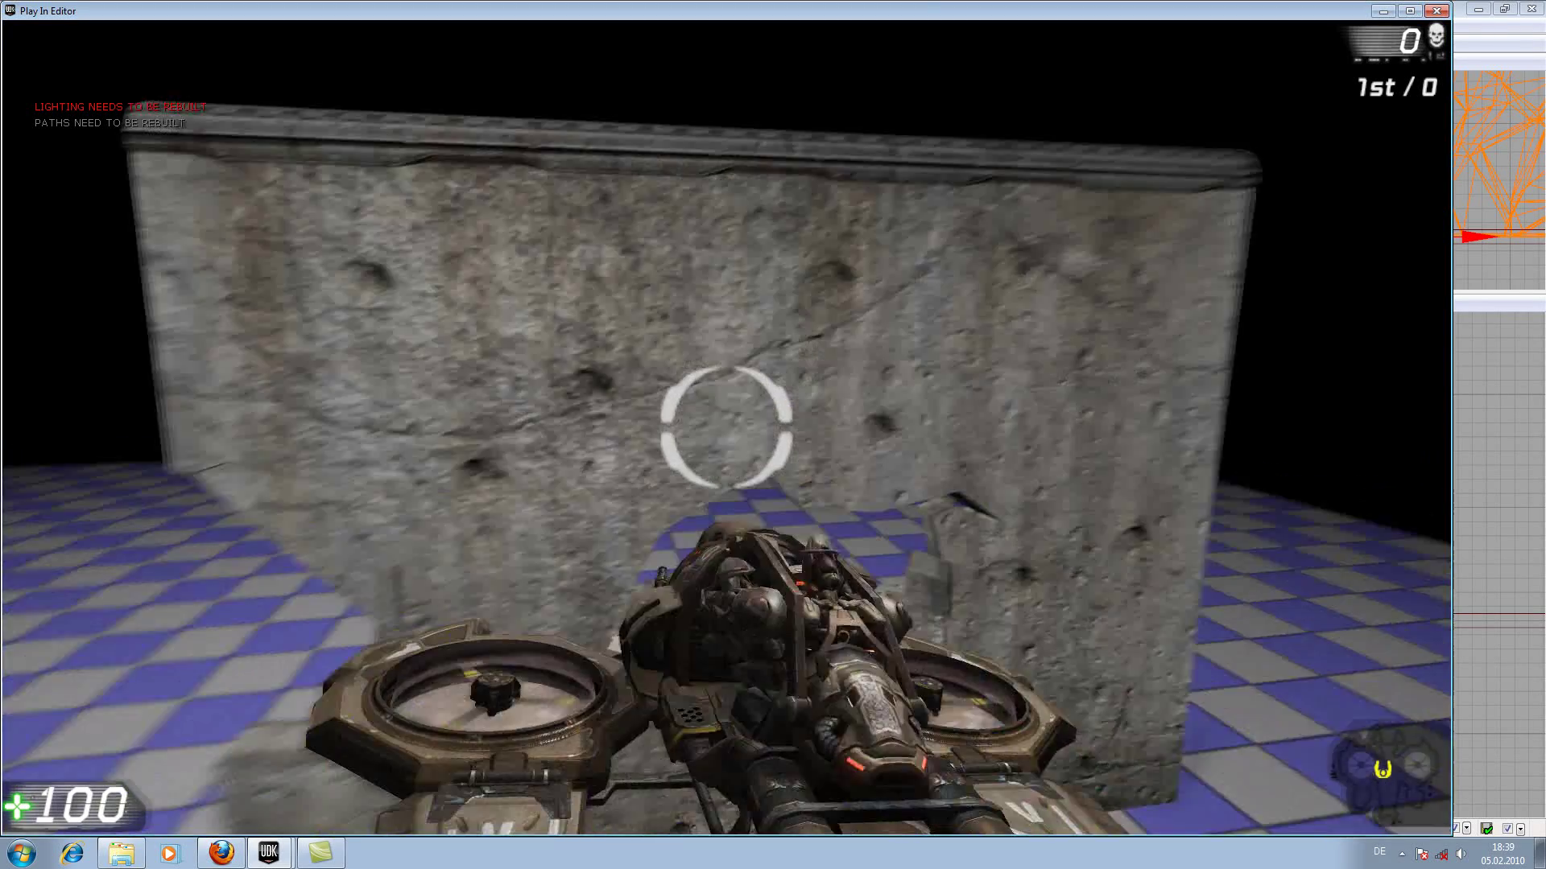
{"action": "key", "text": "s"}
{"action": "key", "text": "w"}
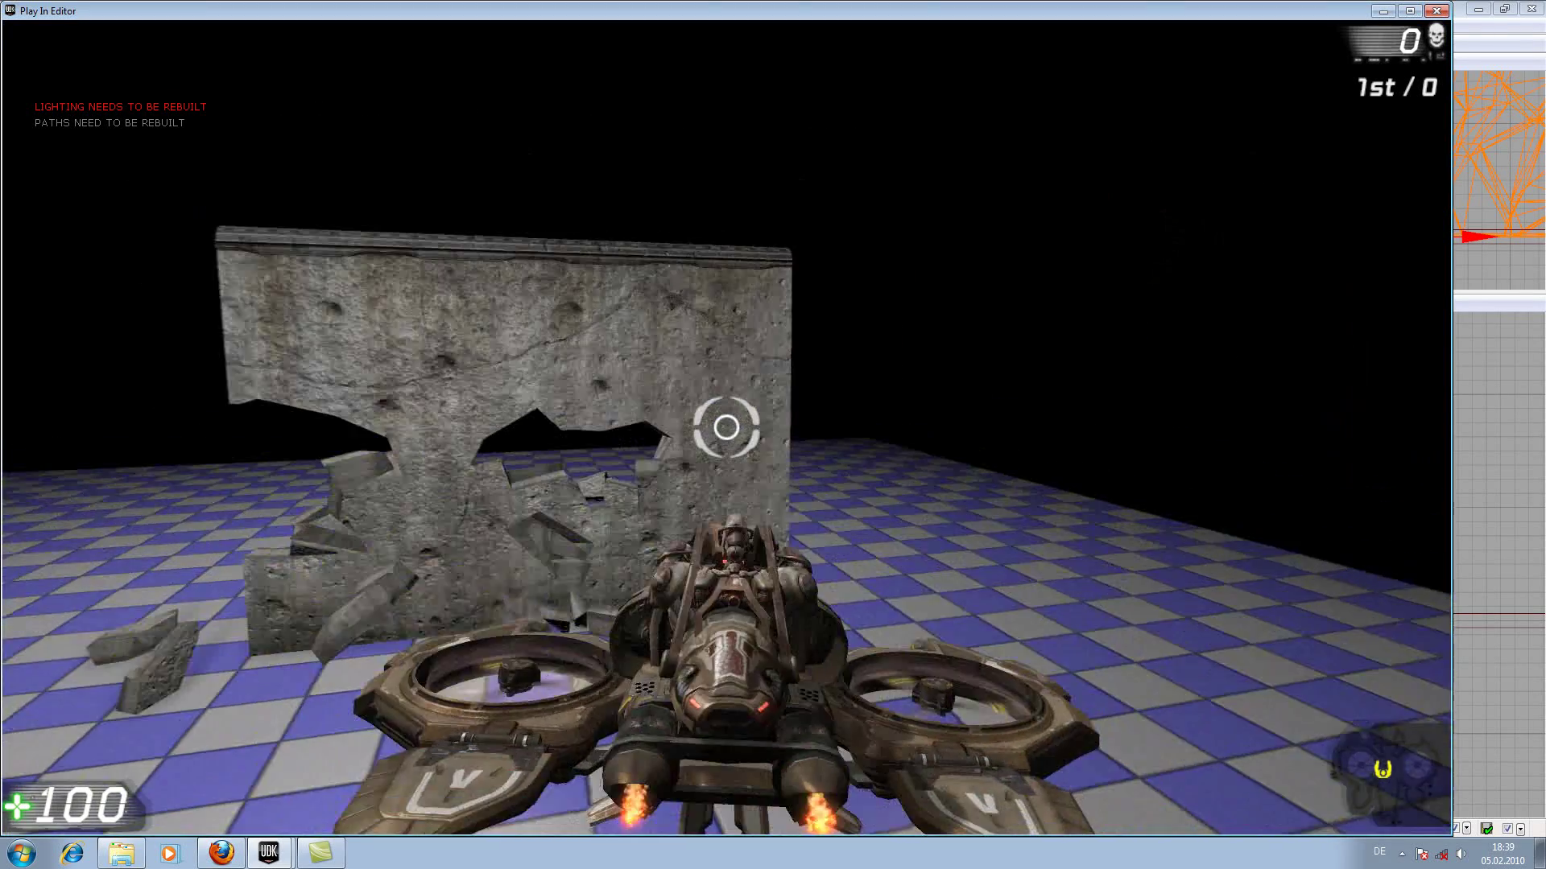
{"action": "key", "text": "s"}
{"action": "key", "text": "w"}
{"action": "key", "text": "s"}
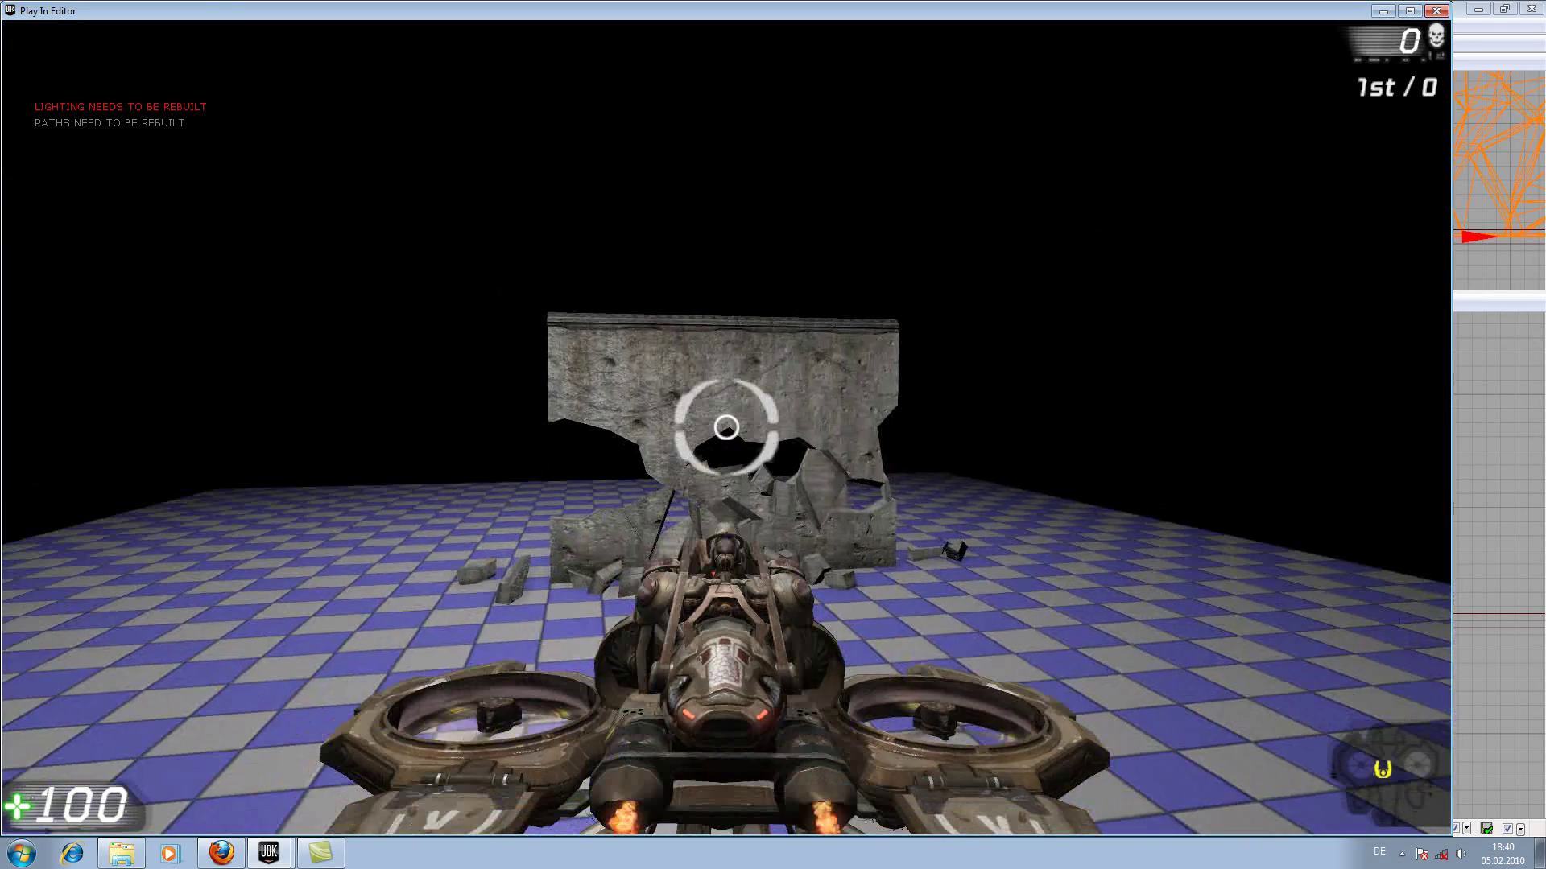
{"action": "key", "text": "w"}
{"action": "key", "text": "s"}
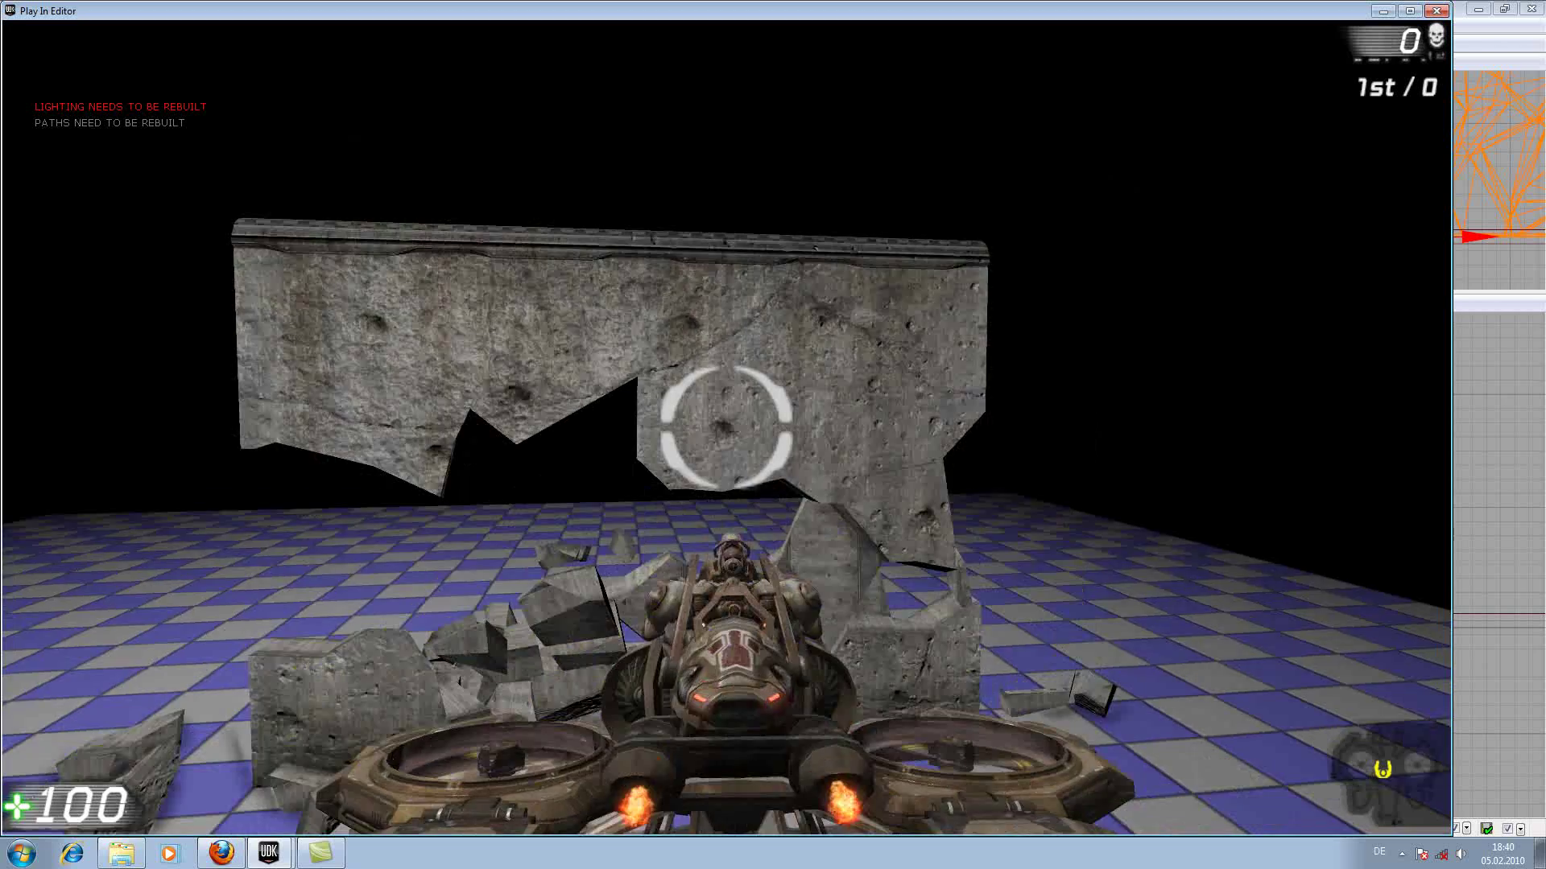
{"action": "key", "text": "w"}
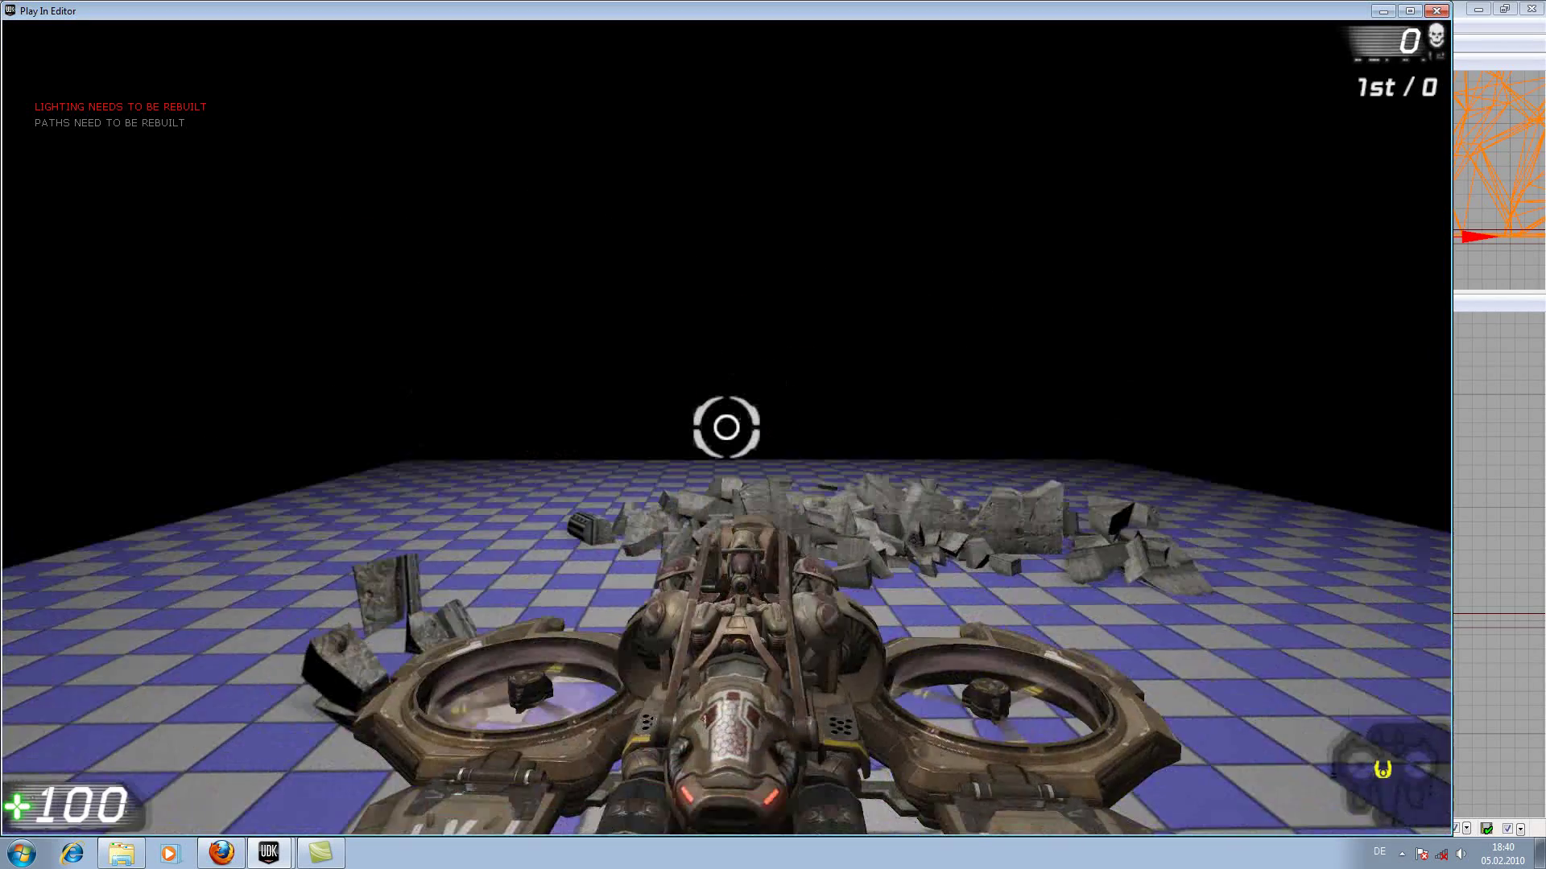
Drive and jump the Manta through the wall's debris from several directions, and end the play test
{"action": "key", "text": "space"}
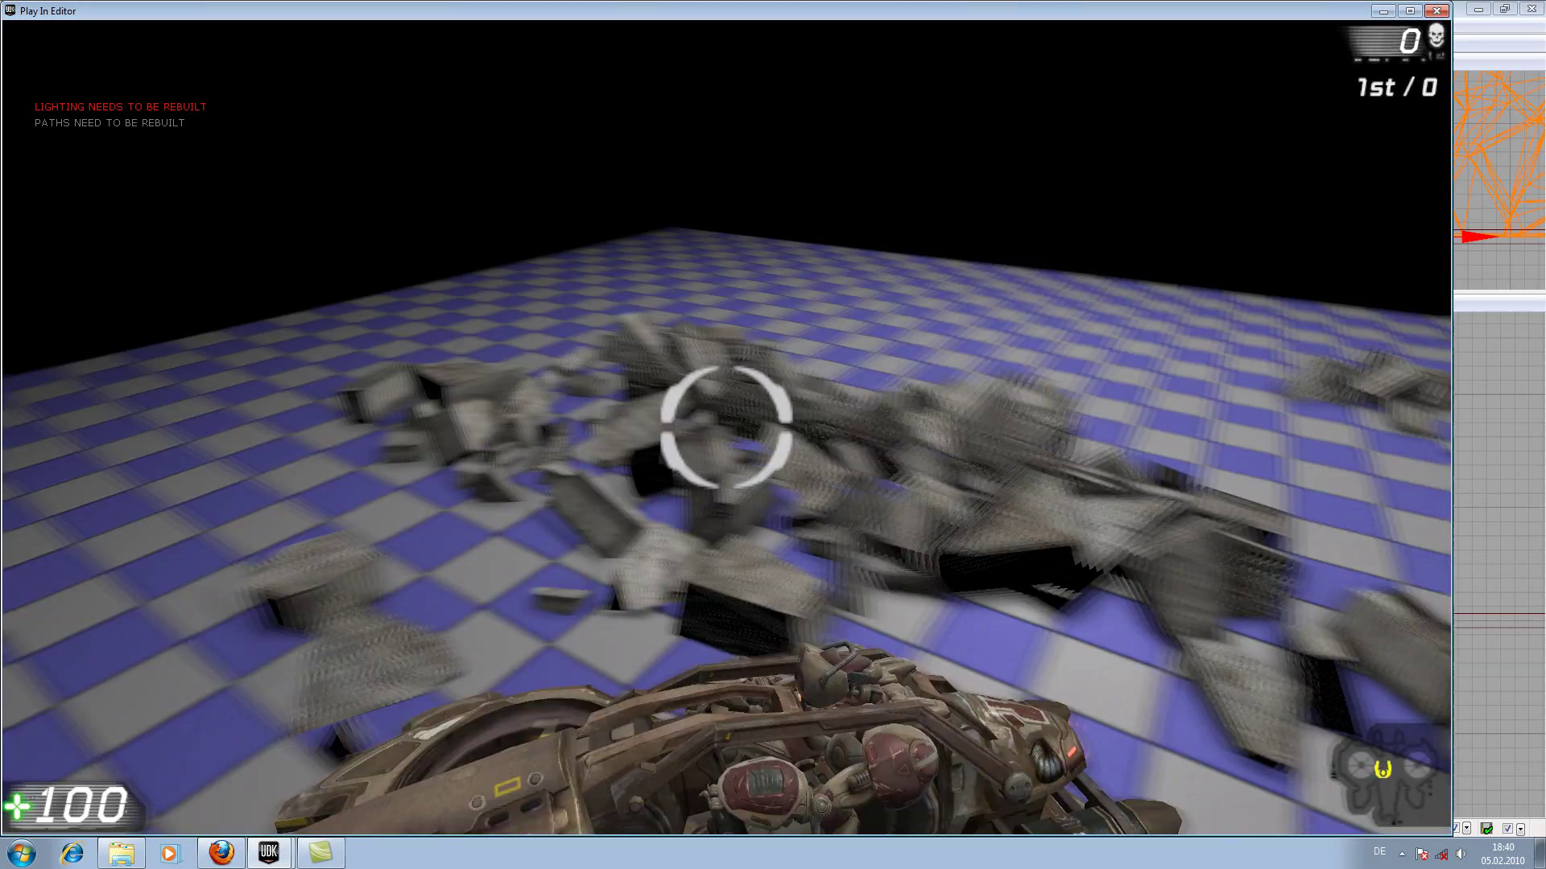
{"action": "key", "text": "w"}
{"action": "key", "text": "s"}
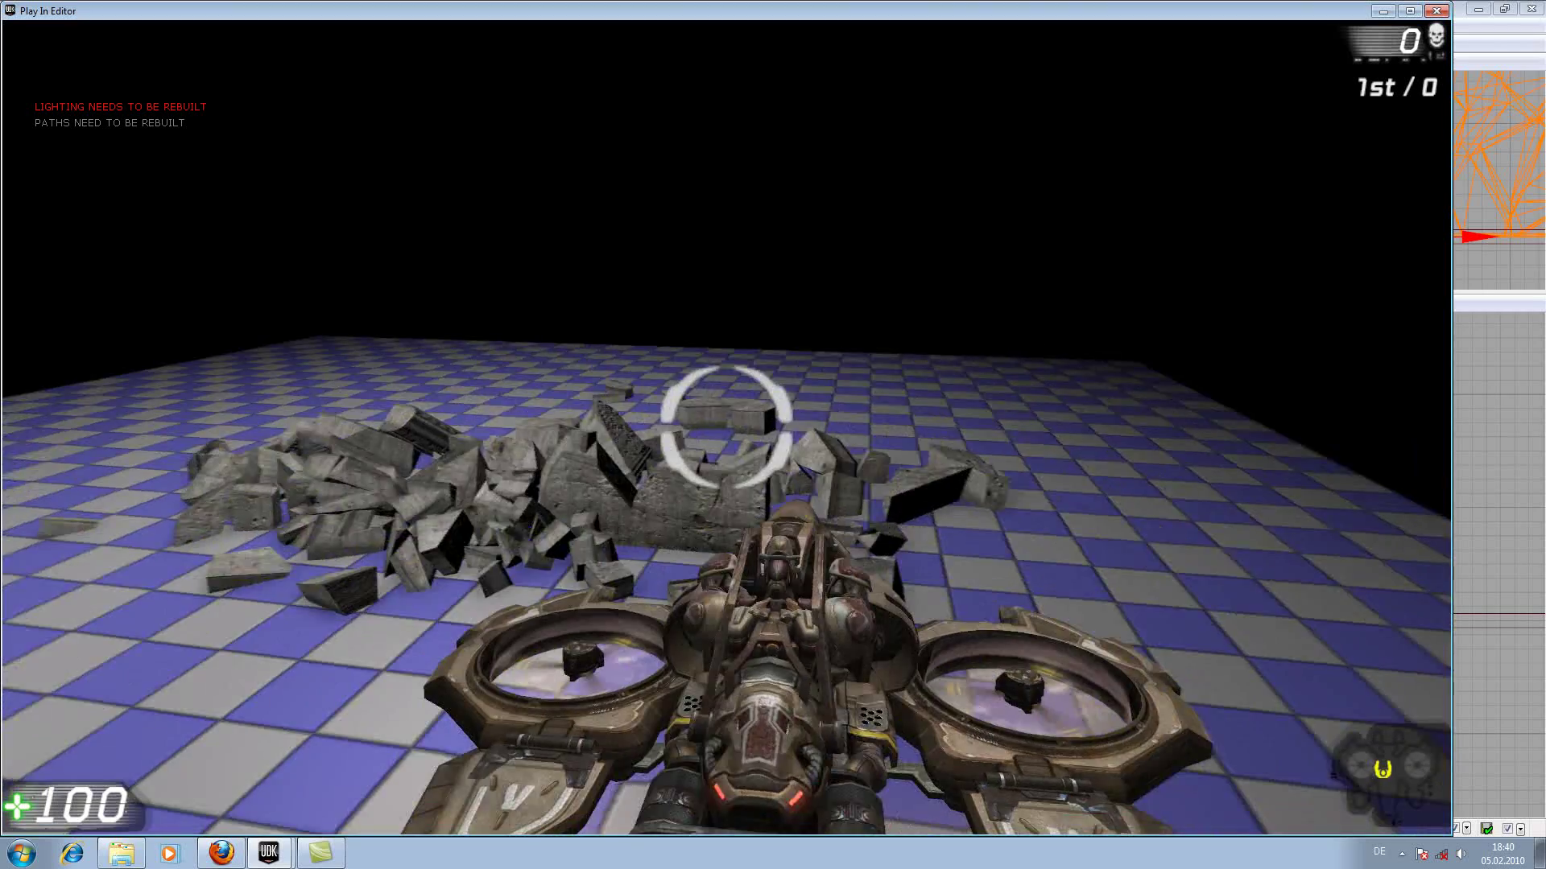
{"action": "key", "text": "w"}
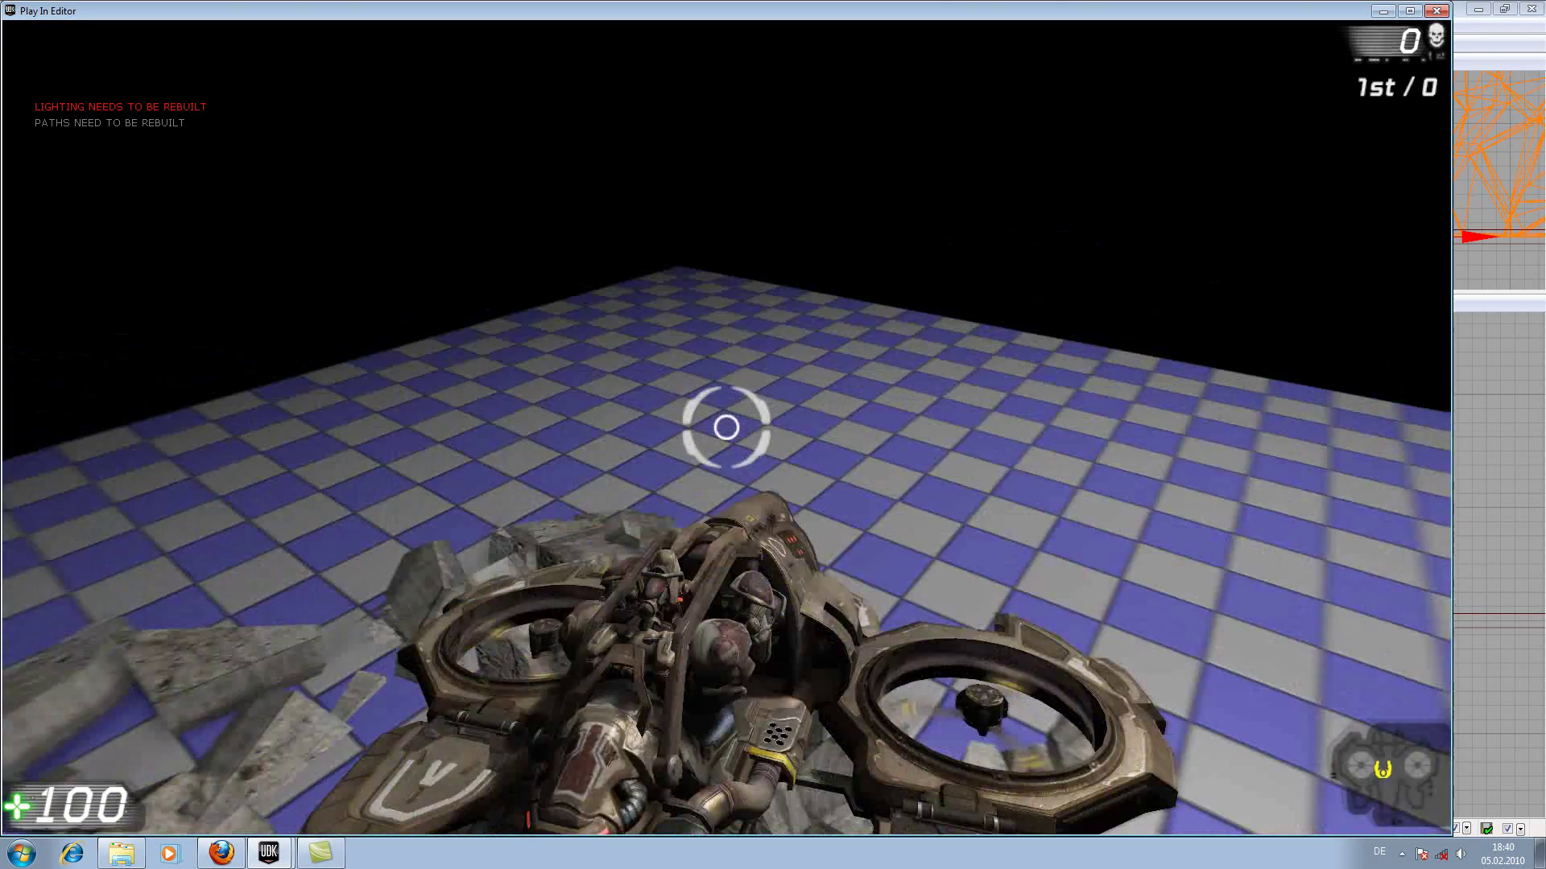
{"action": "key", "text": "s"}
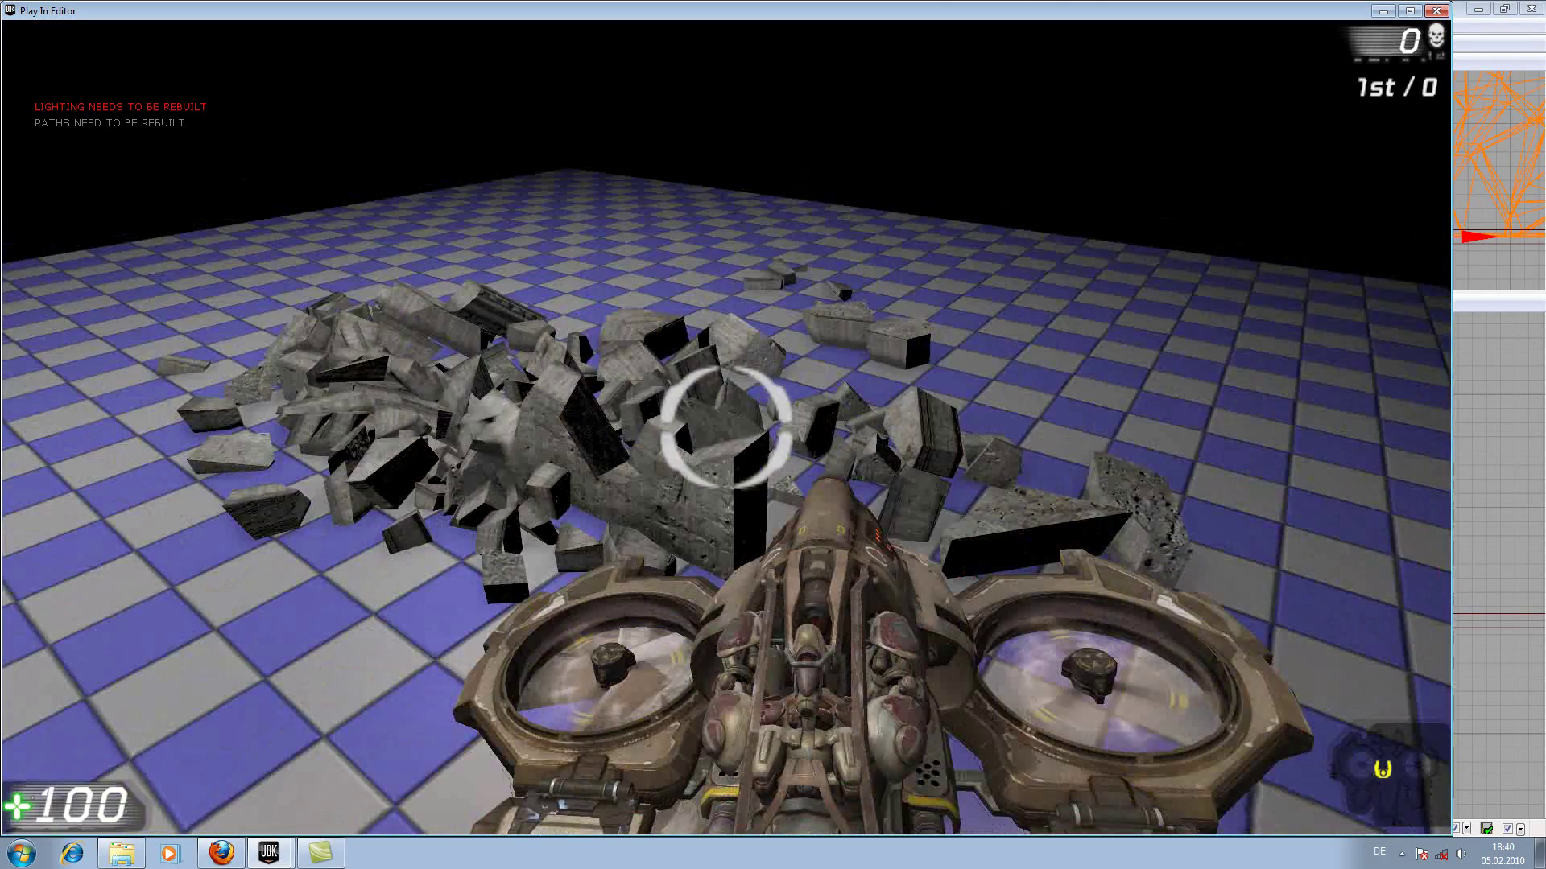
{"action": "key", "text": "w"}
{"action": "key", "text": "s"}
{"action": "key", "text": "w"}
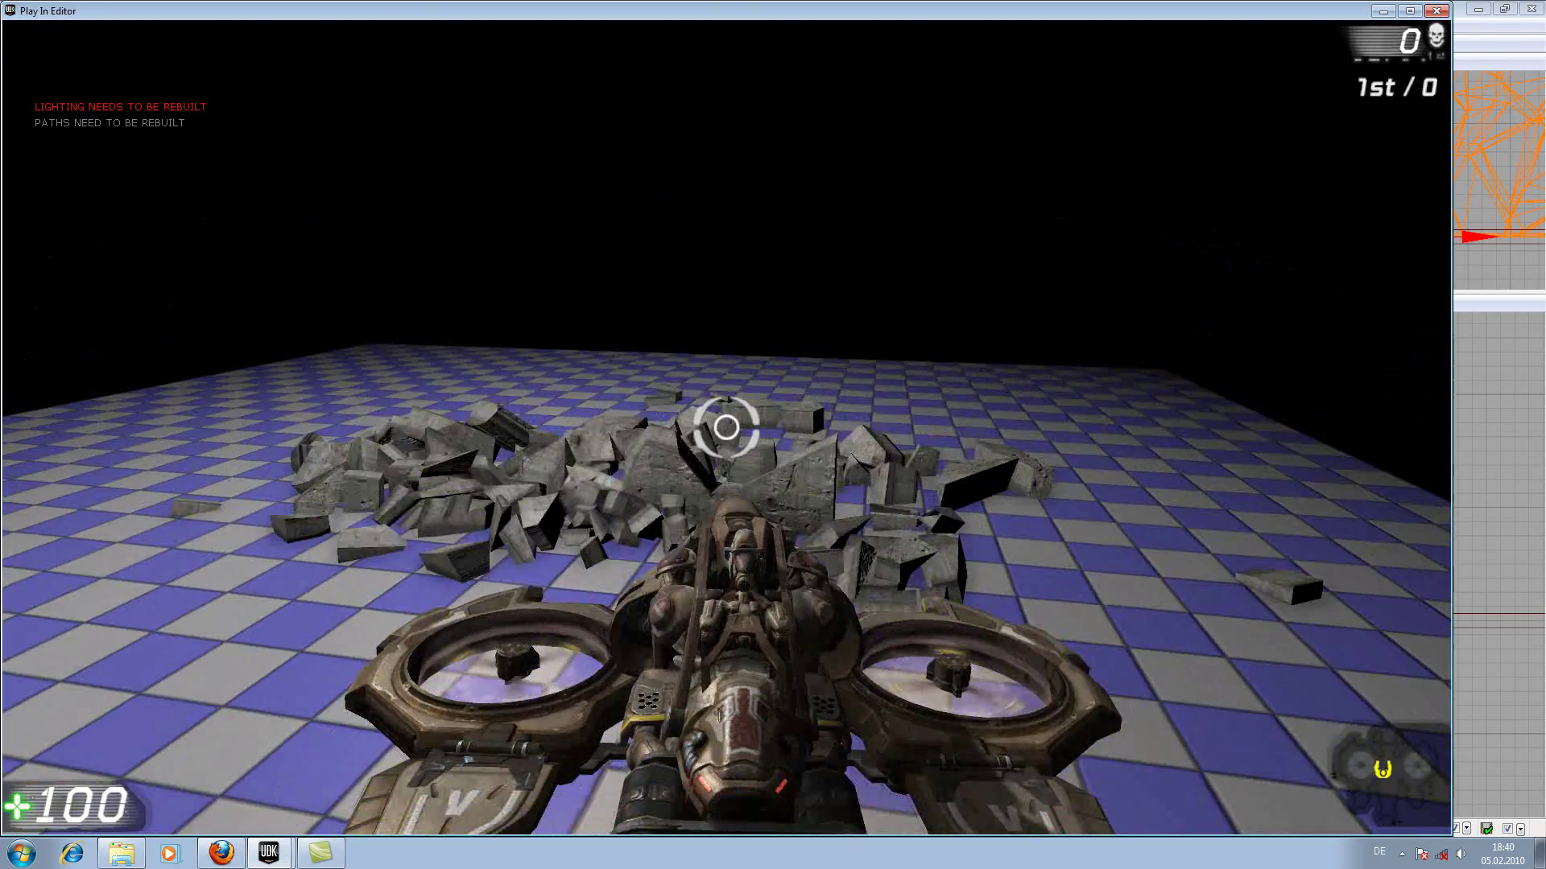
{"action": "key", "text": "s"}
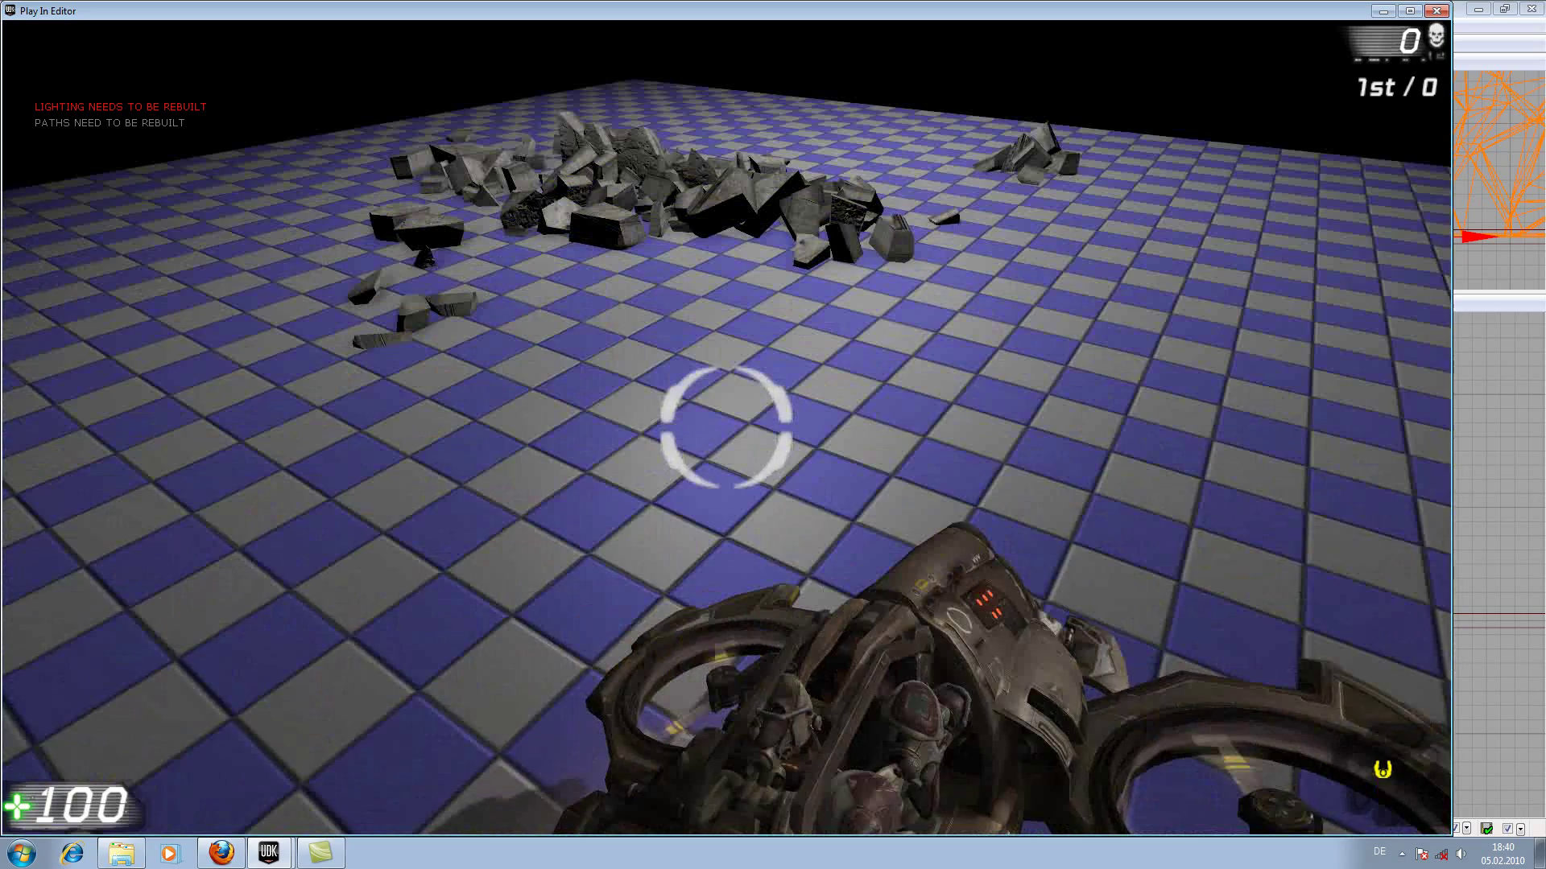
{"action": "key", "text": "w"}
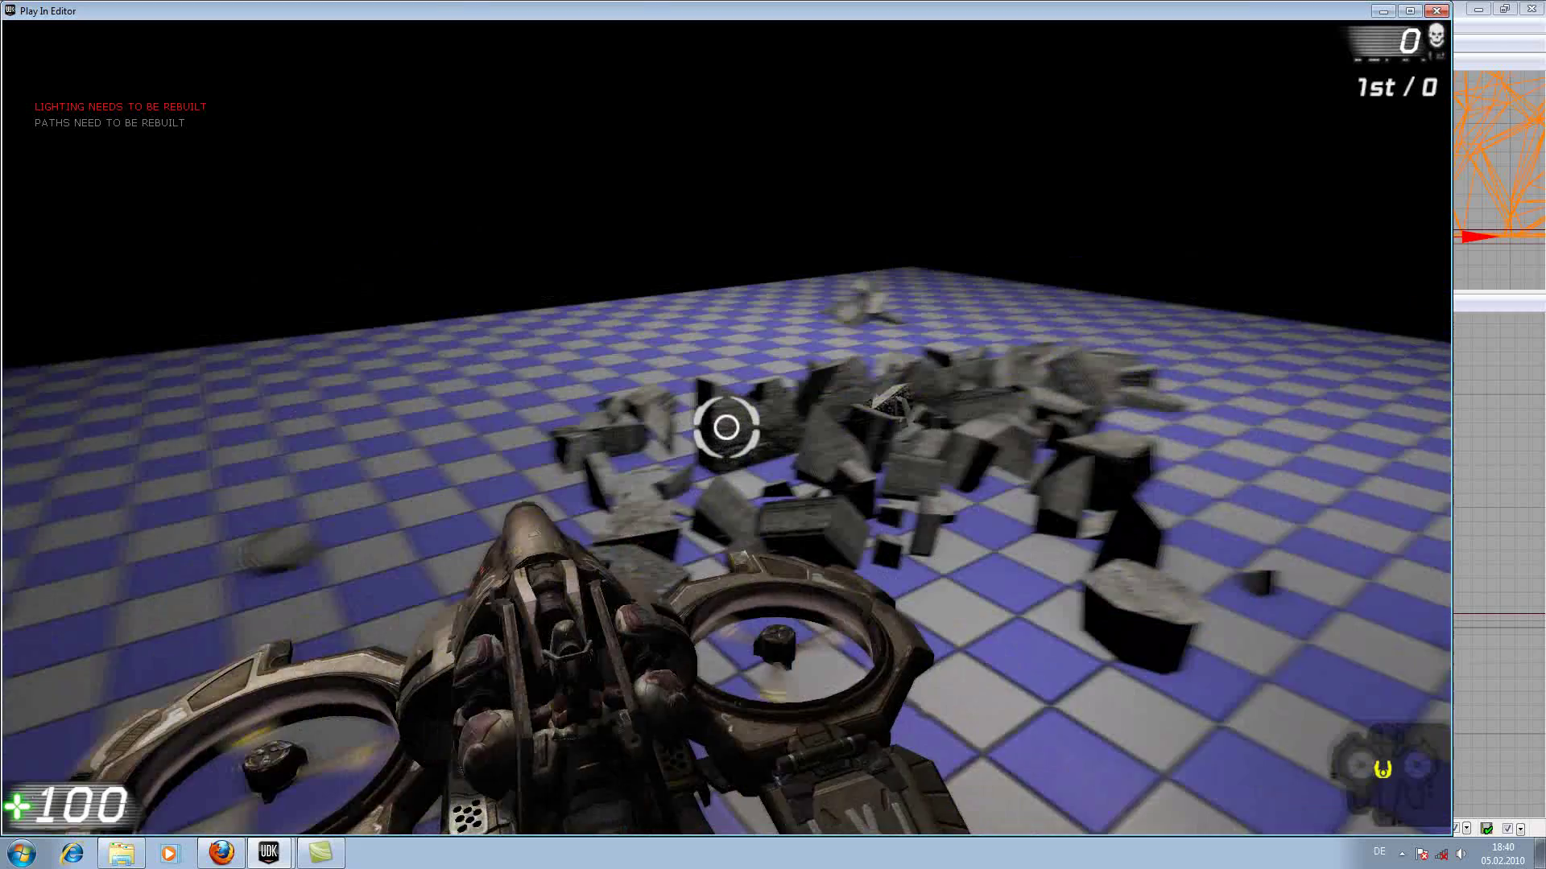
{"action": "key", "text": "s"}
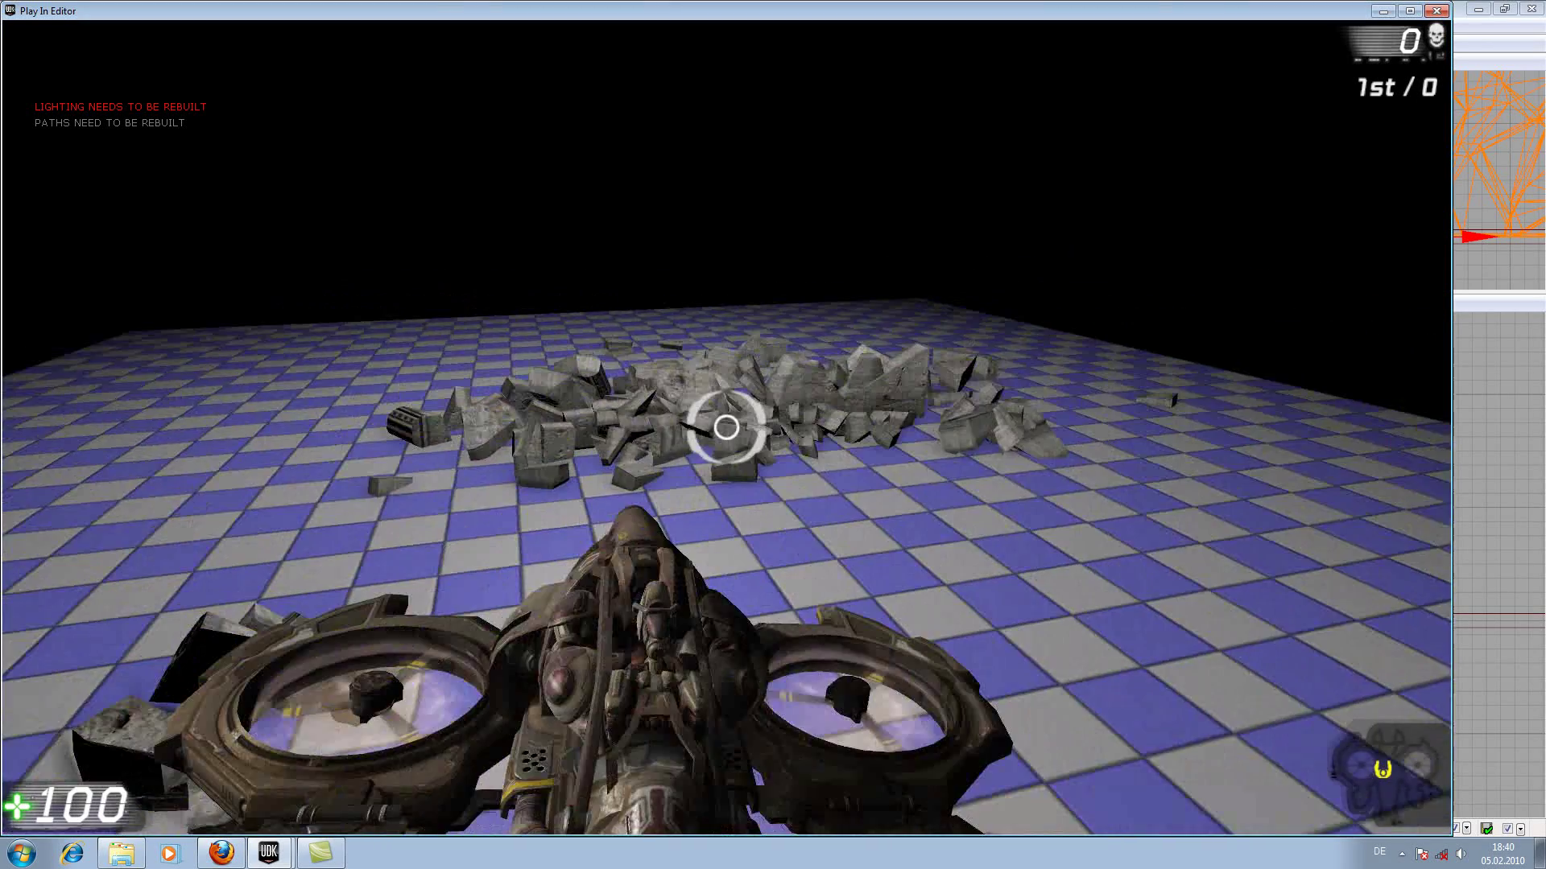
{"action": "key", "text": "w"}
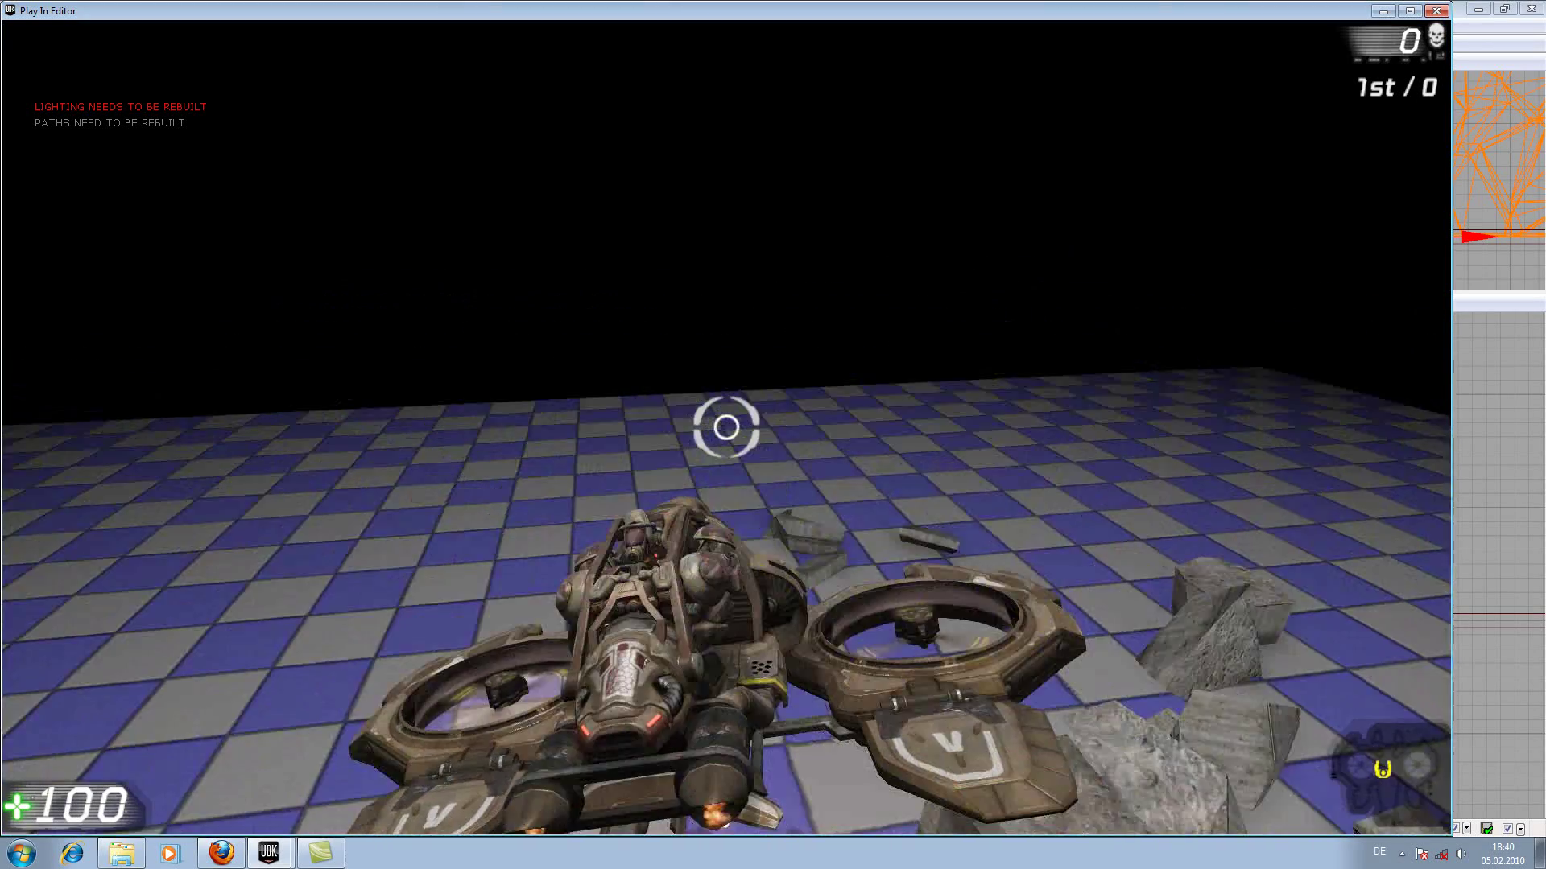
{"action": "key", "text": "w"}
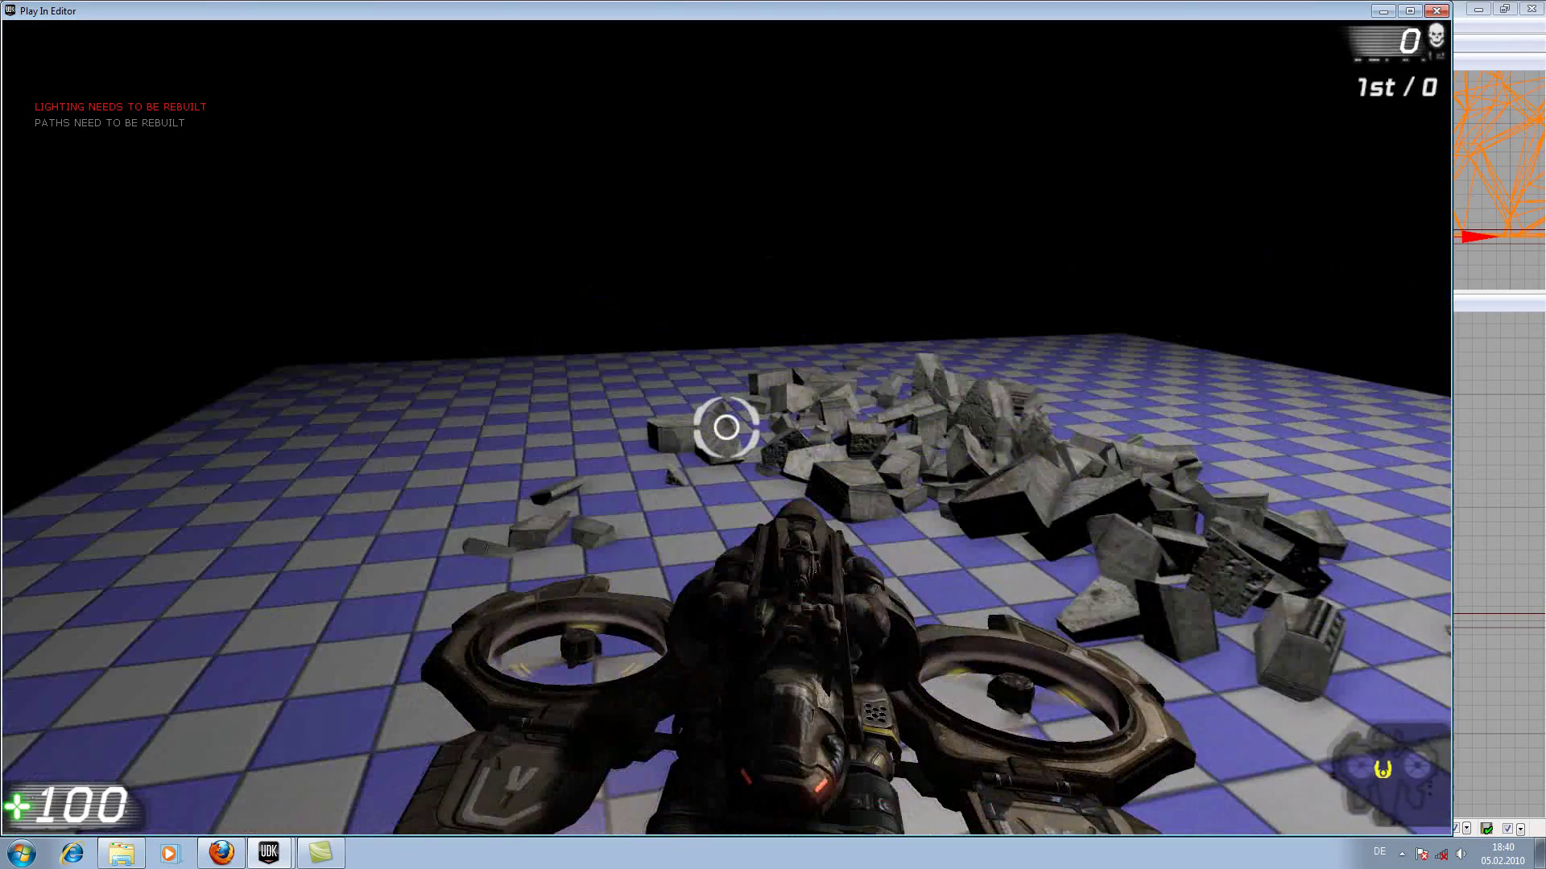
{"action": "key", "text": "s"}
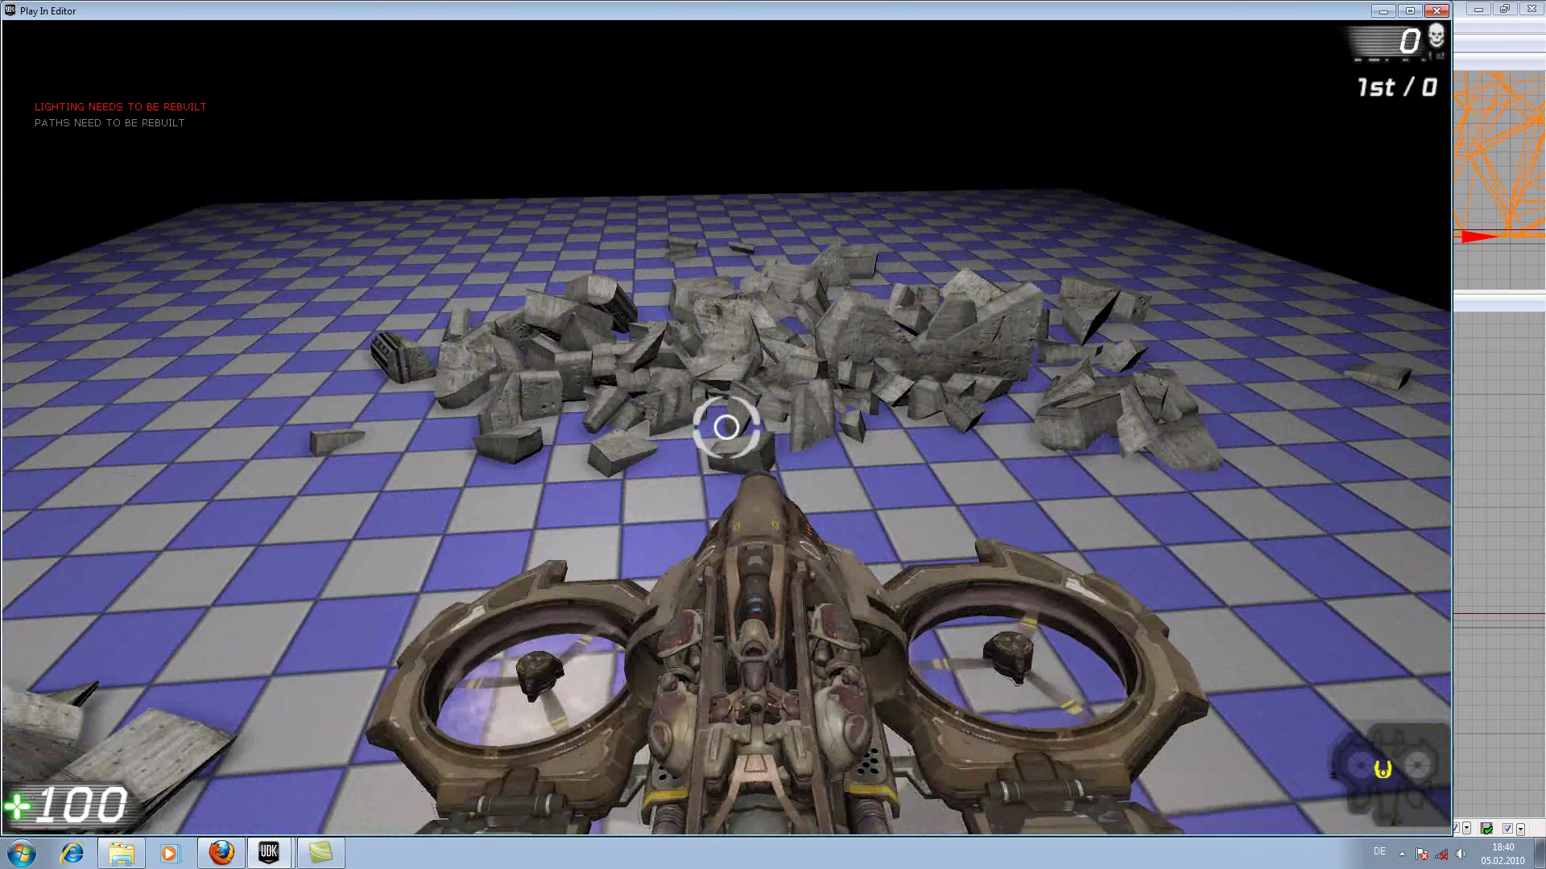
{"action": "key", "text": "Escape"}
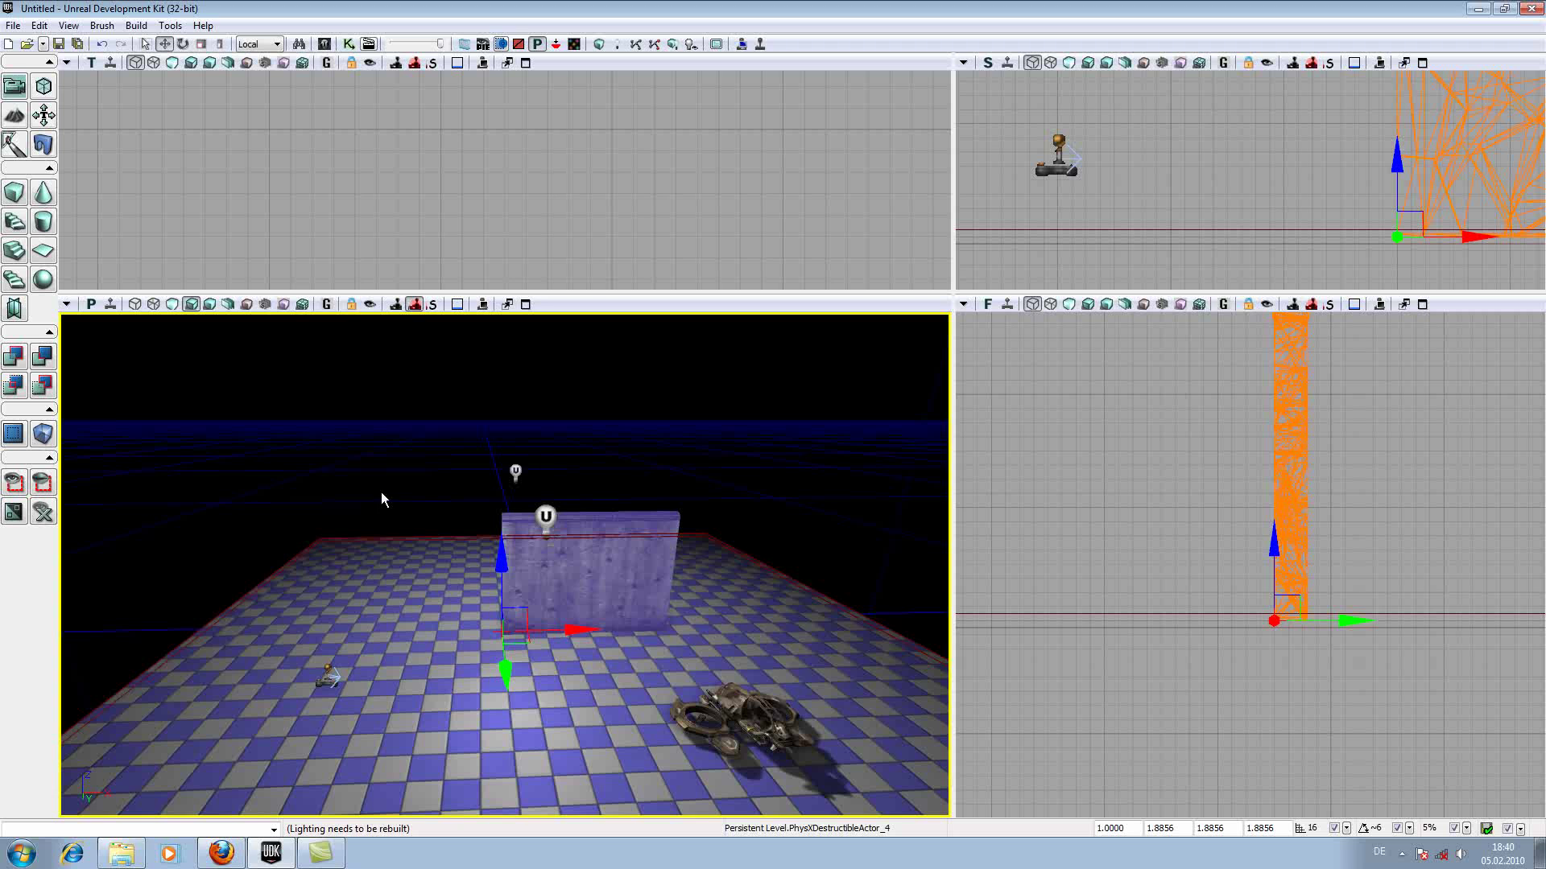
Reopen the destructible wall's properties and set its Movement Physics to PHYS_RigidBody
{"action": "double_click", "coordinate": [582, 555]}
{"action": "left_click", "coordinate": [270, 201]}
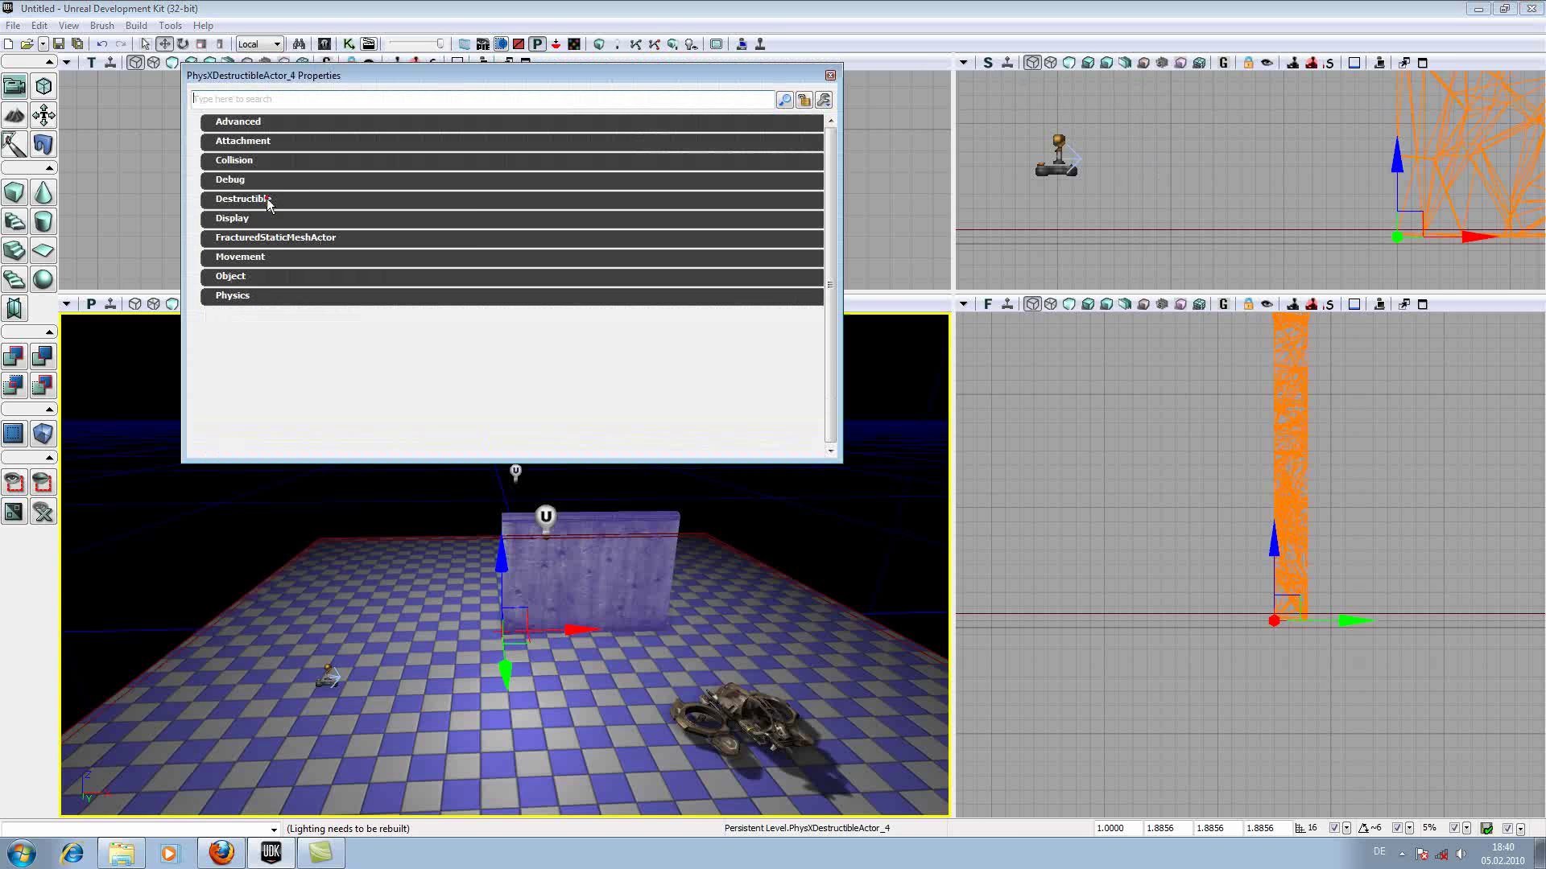
{"action": "left_click", "coordinate": [240, 257]}
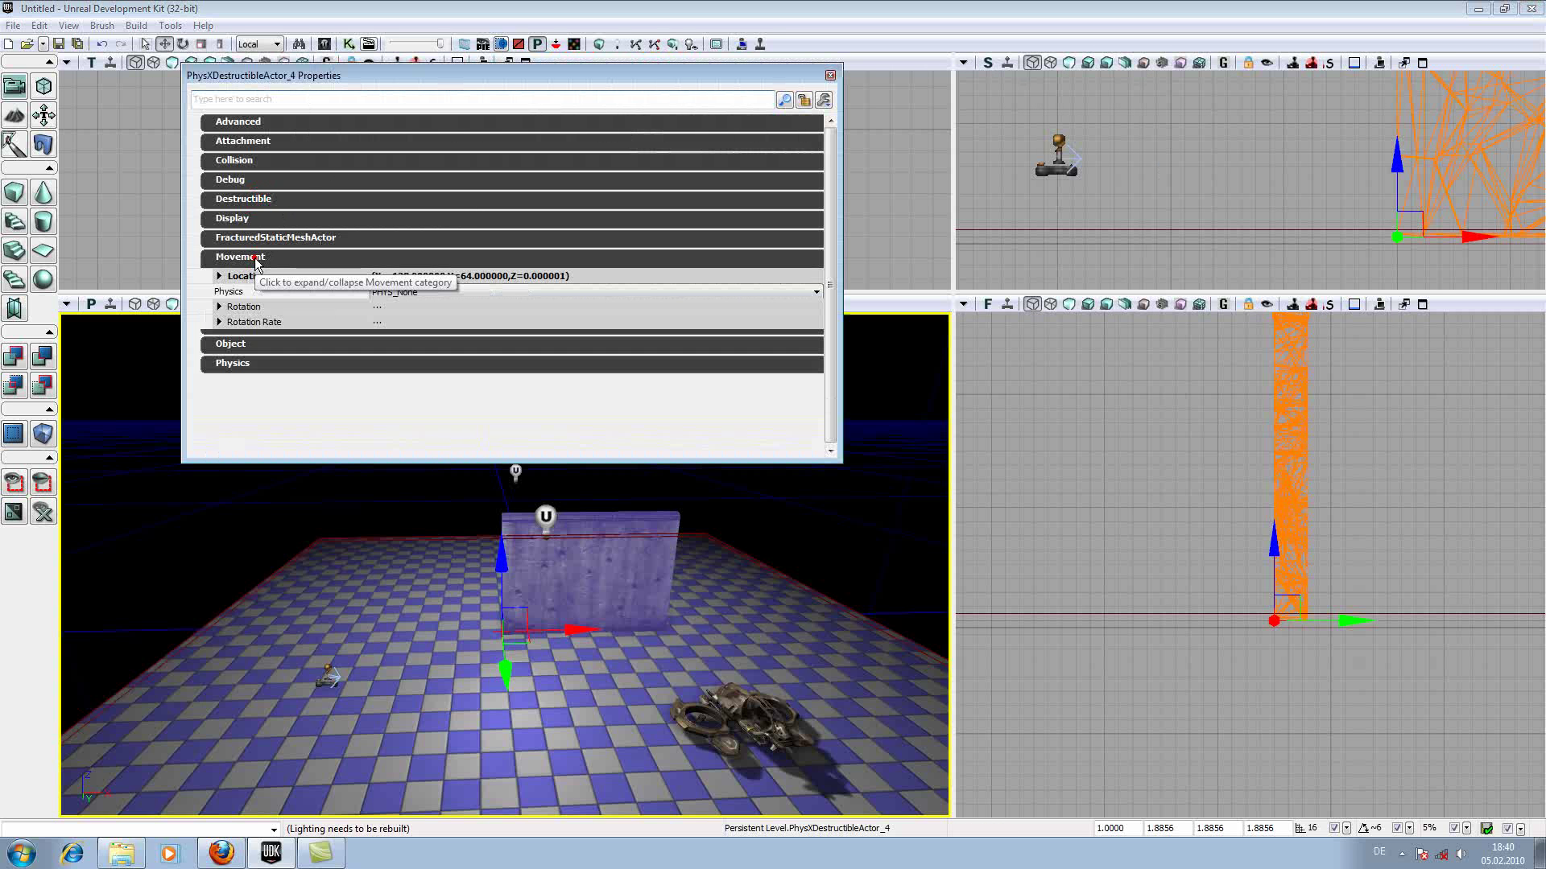
{"action": "left_click", "coordinate": [400, 296]}
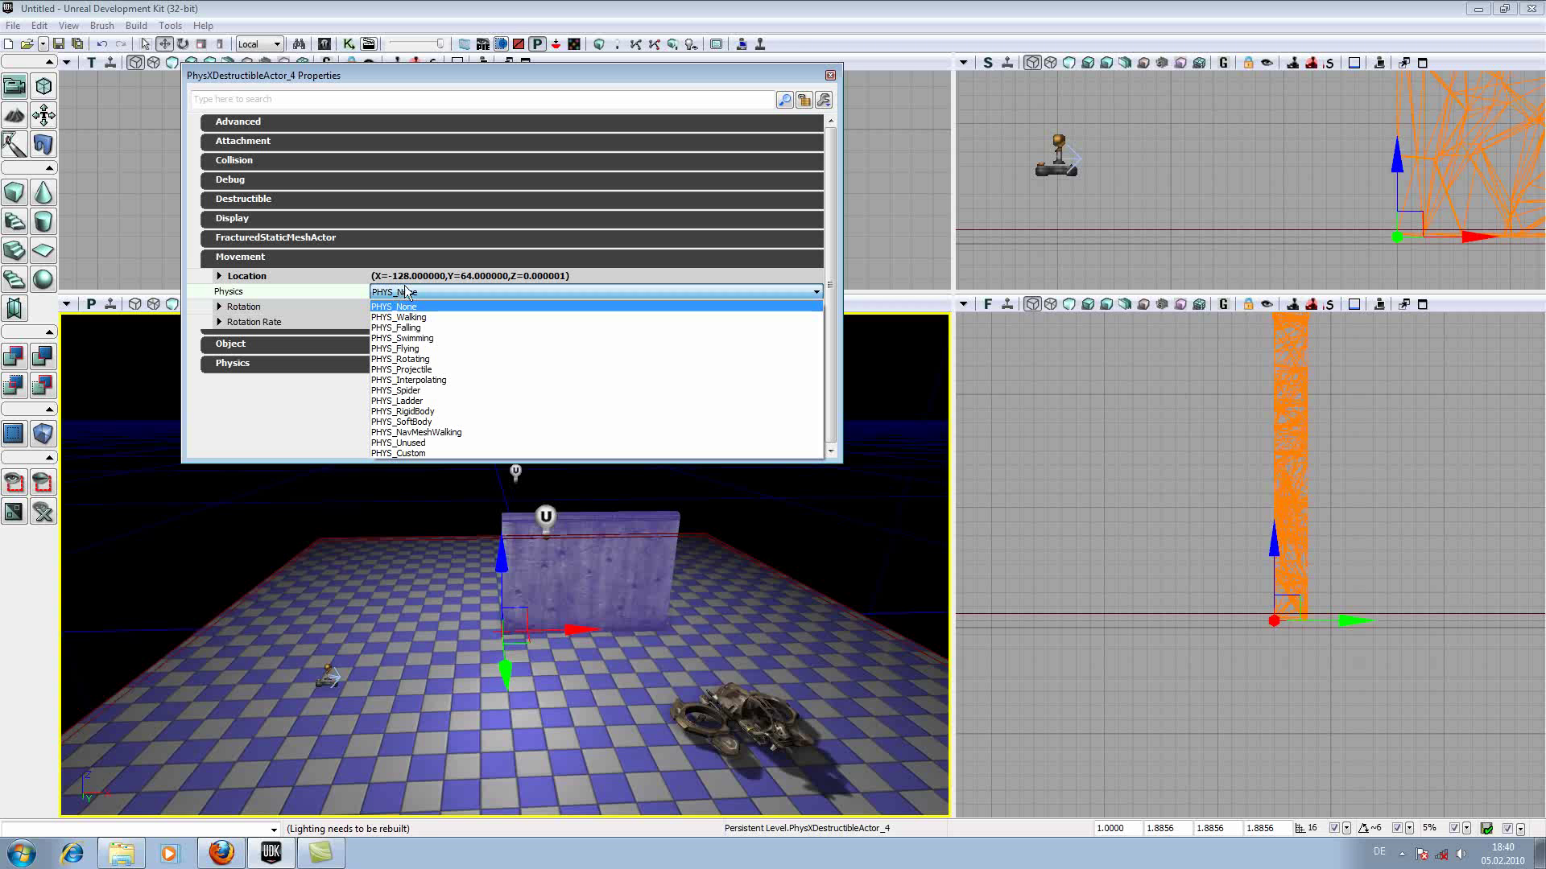
{"action": "left_click", "coordinate": [431, 411]}
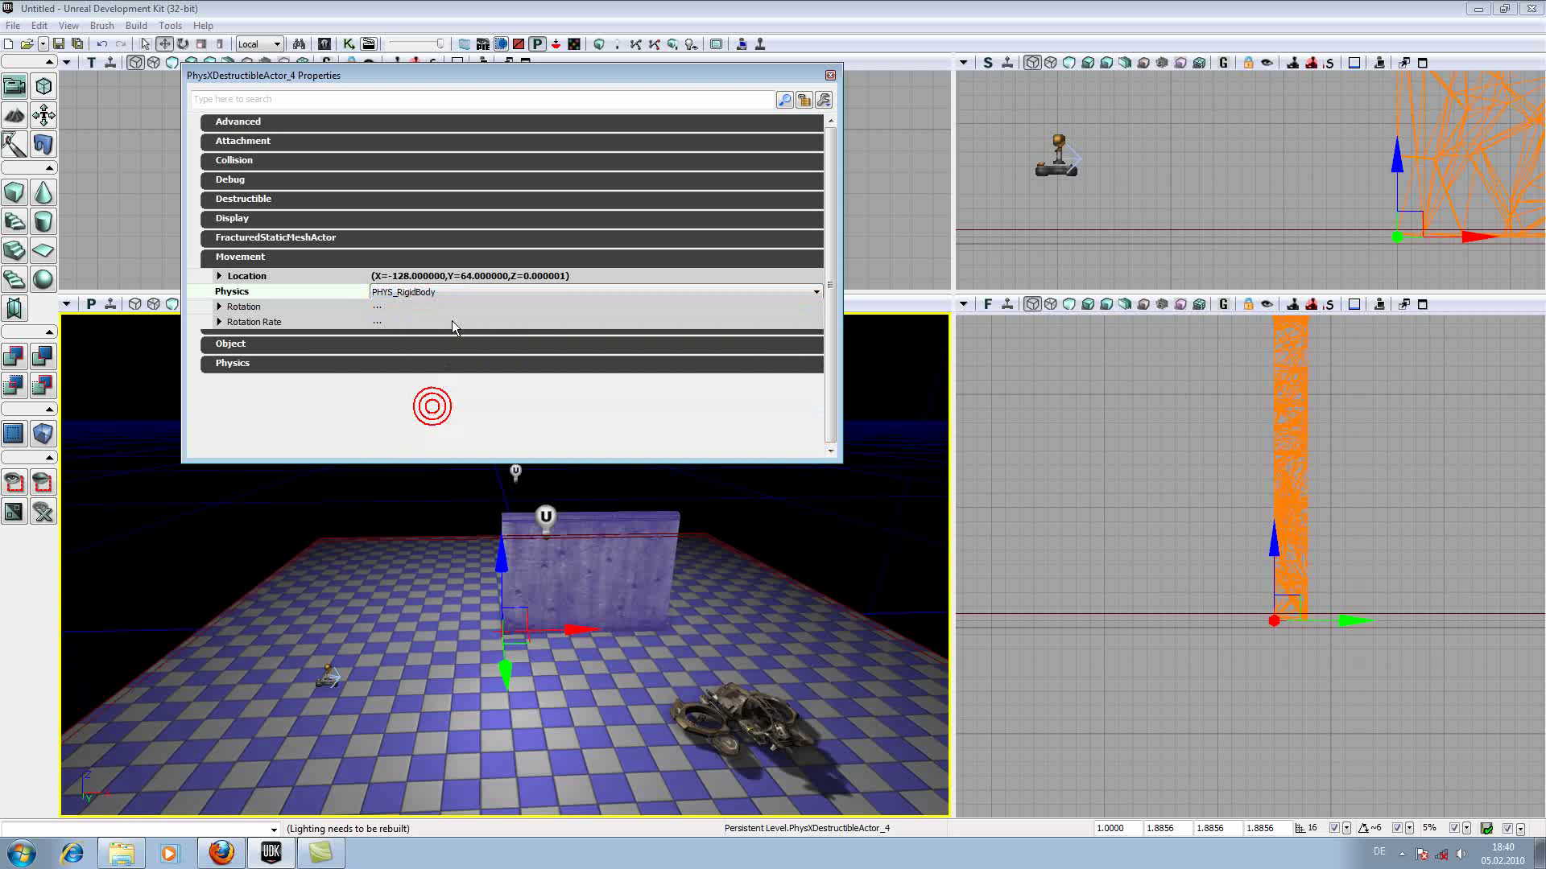
Close the wall's properties, start a play test, and board the Manta
{"action": "left_click", "coordinate": [236, 257]}
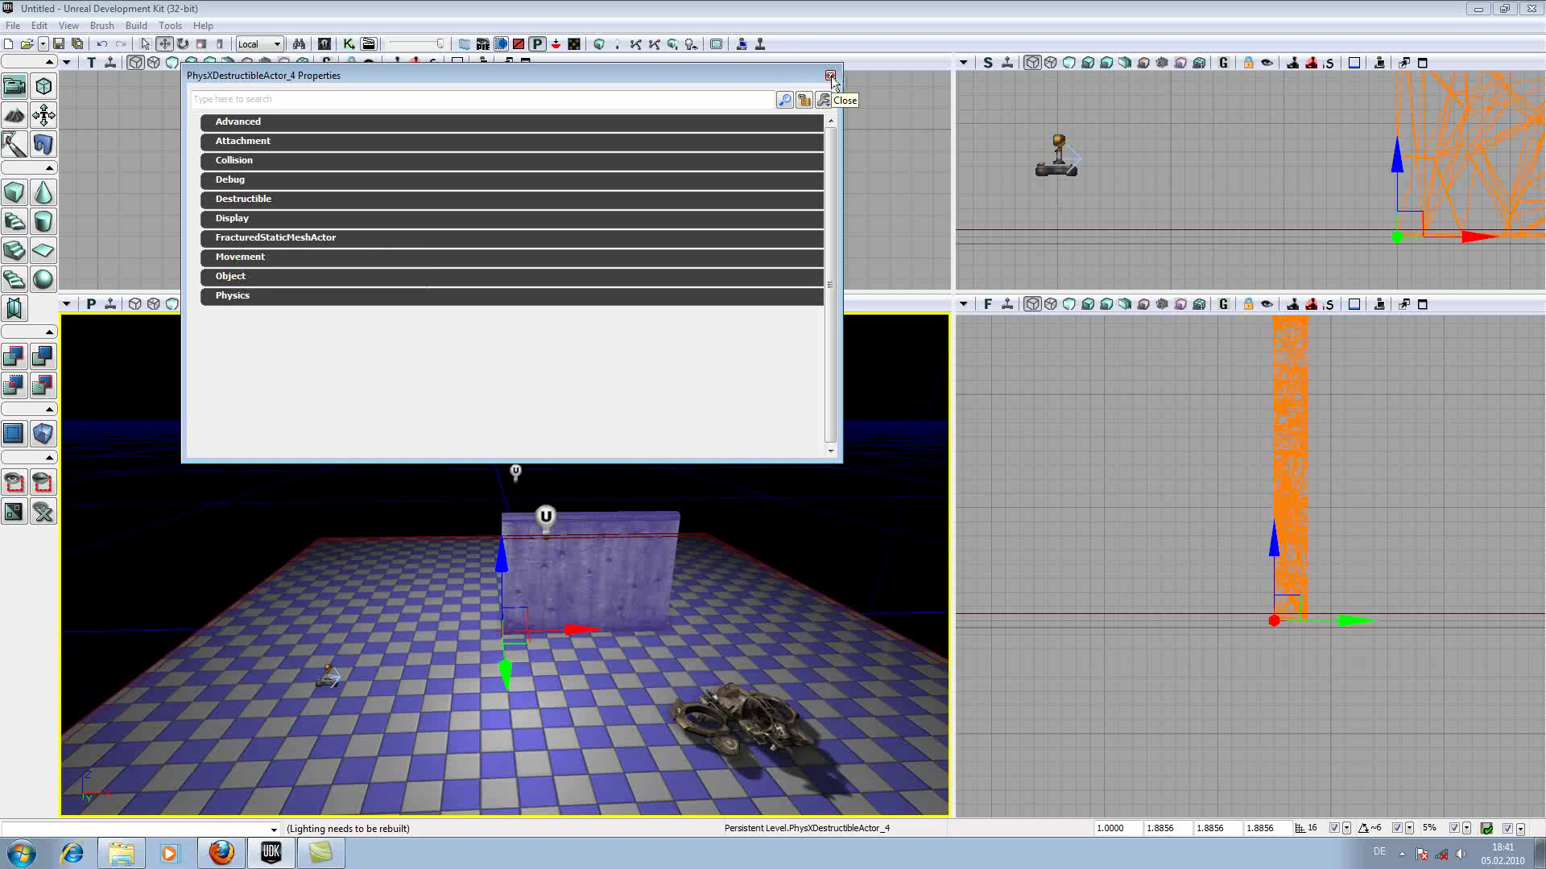
{"action": "left_click", "coordinate": [831, 77]}
{"action": "left_click", "coordinate": [763, 44]}
{"action": "key", "text": "w"}
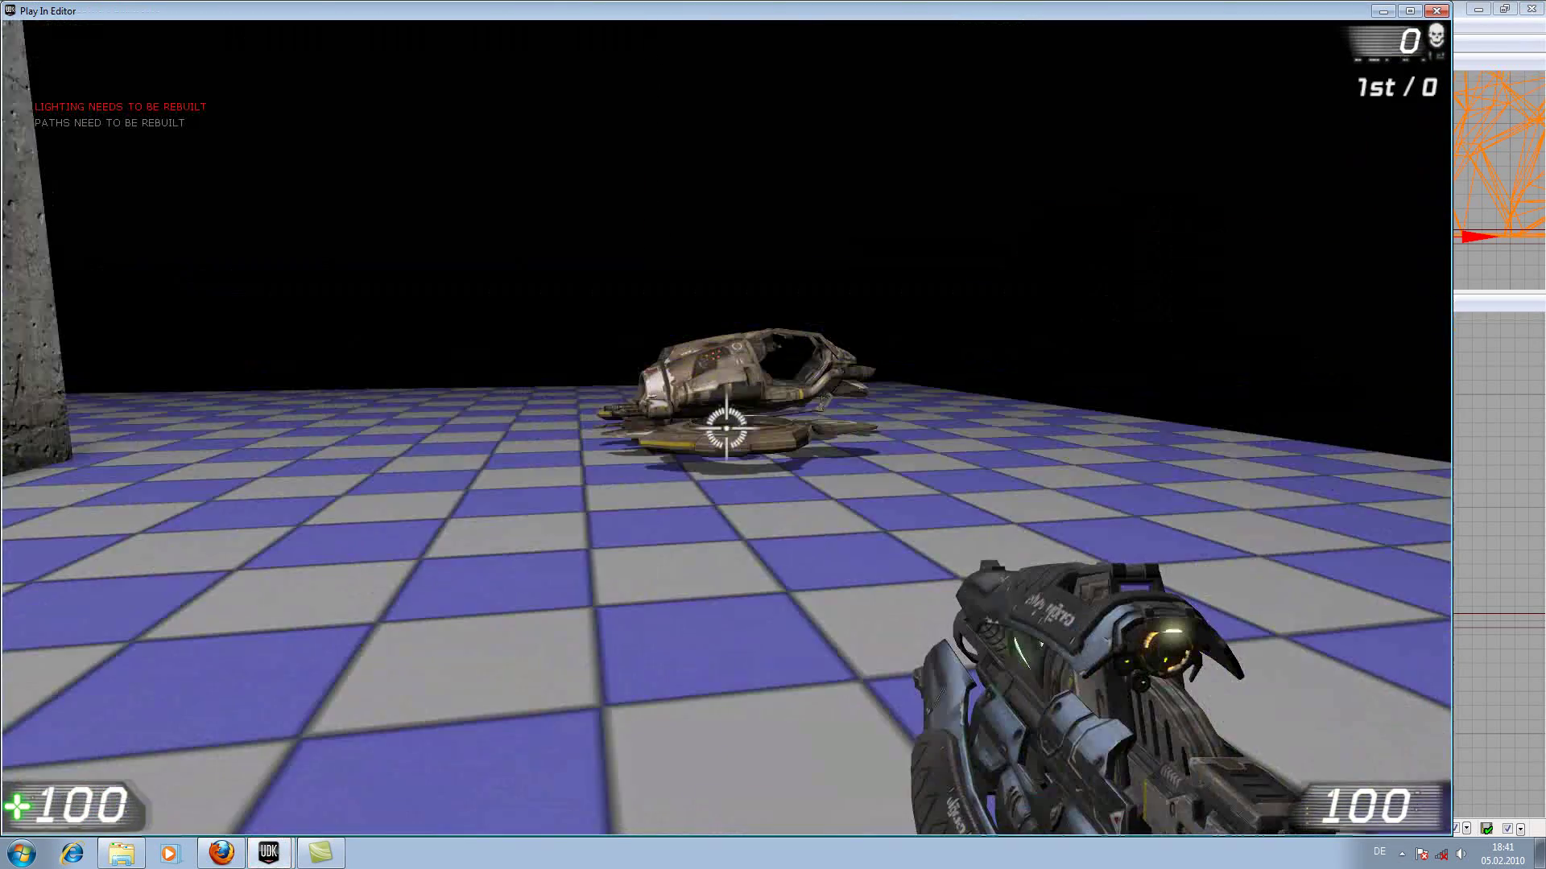
{"action": "key", "text": "e"}
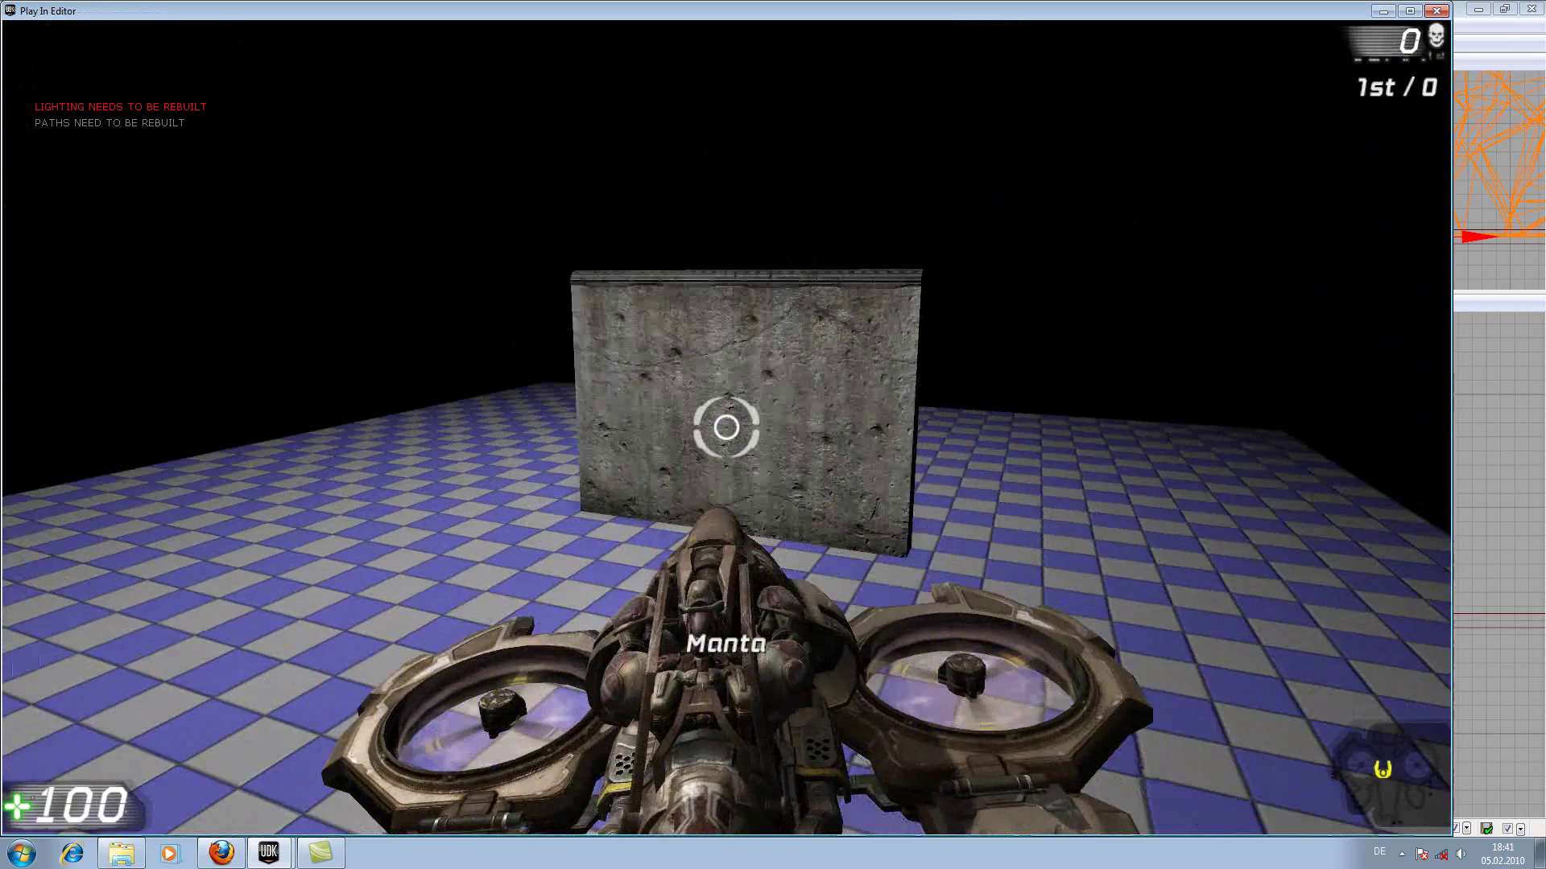
Ram the destructible wall with the Manta, drive back and forth around the debris, and end the play test
{"action": "key", "text": "w"}
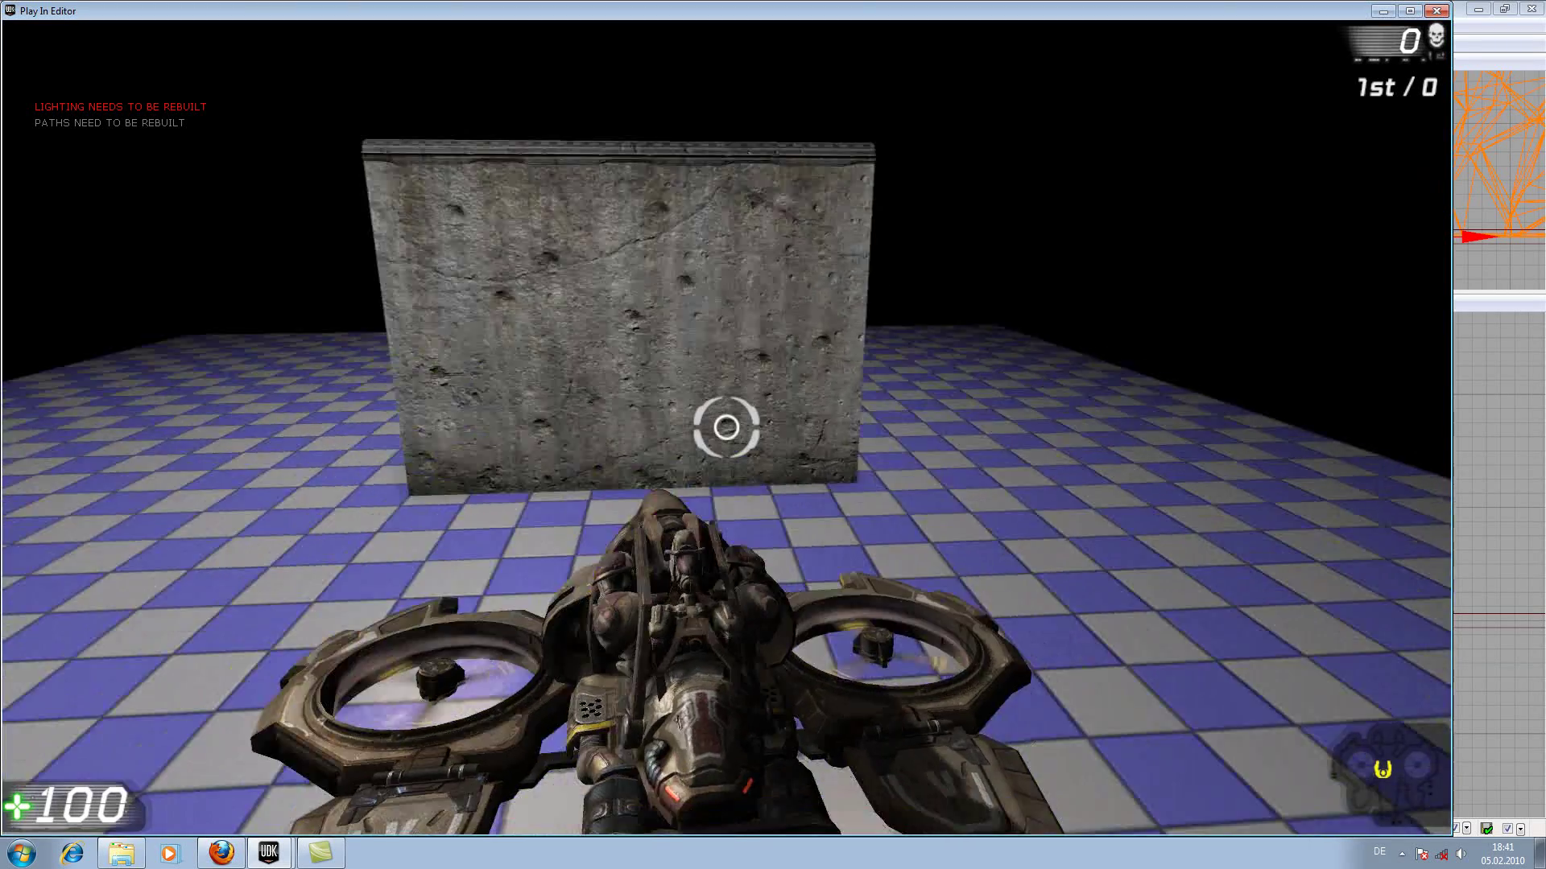
{"action": "key", "text": "s"}
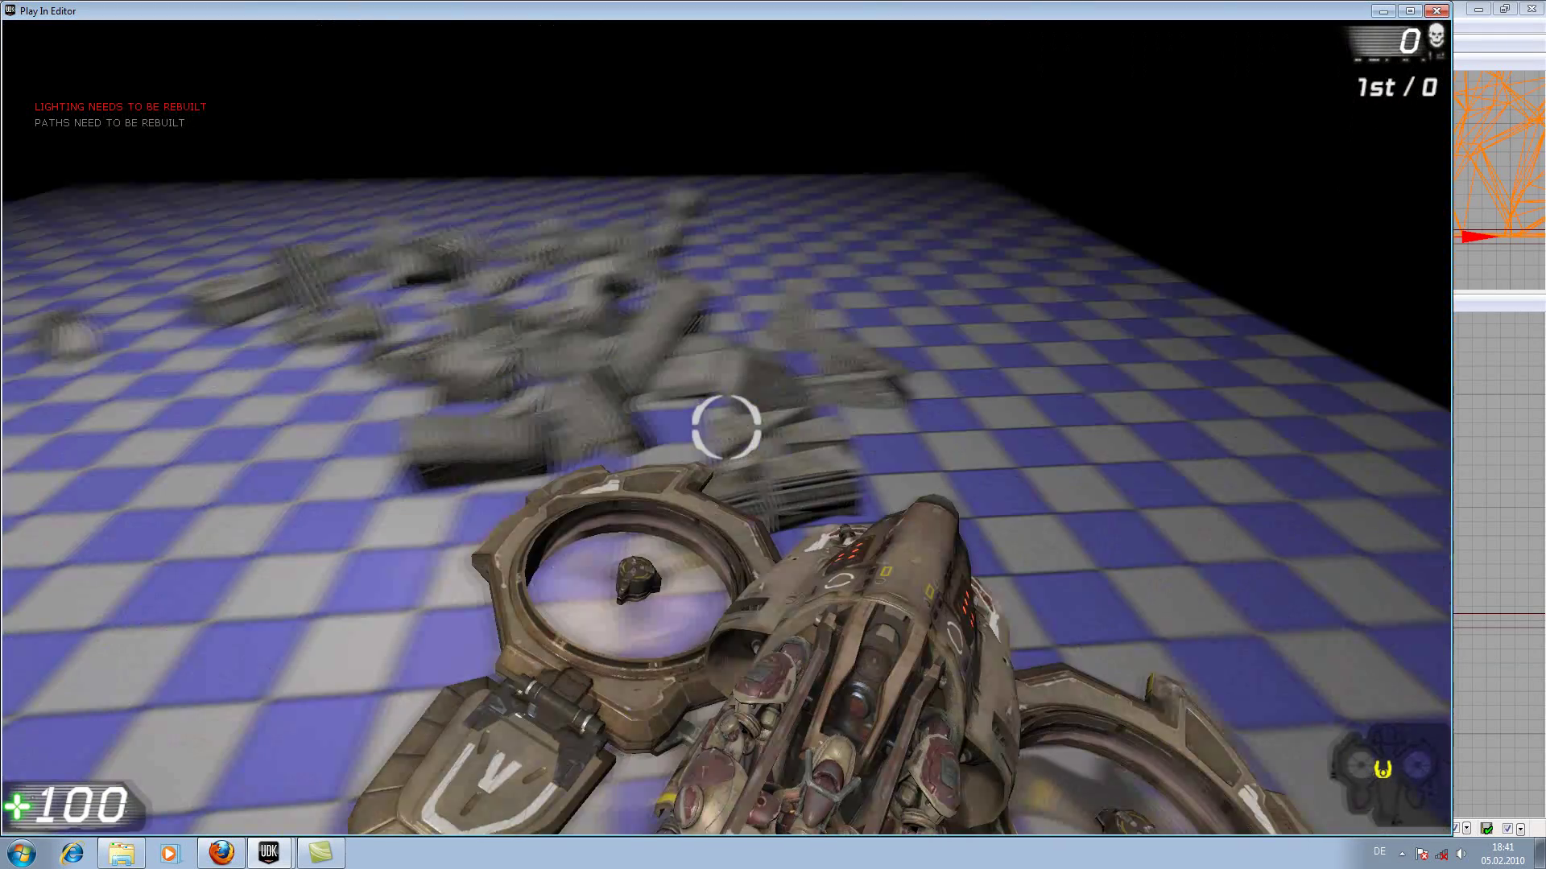
{"action": "key", "text": "w"}
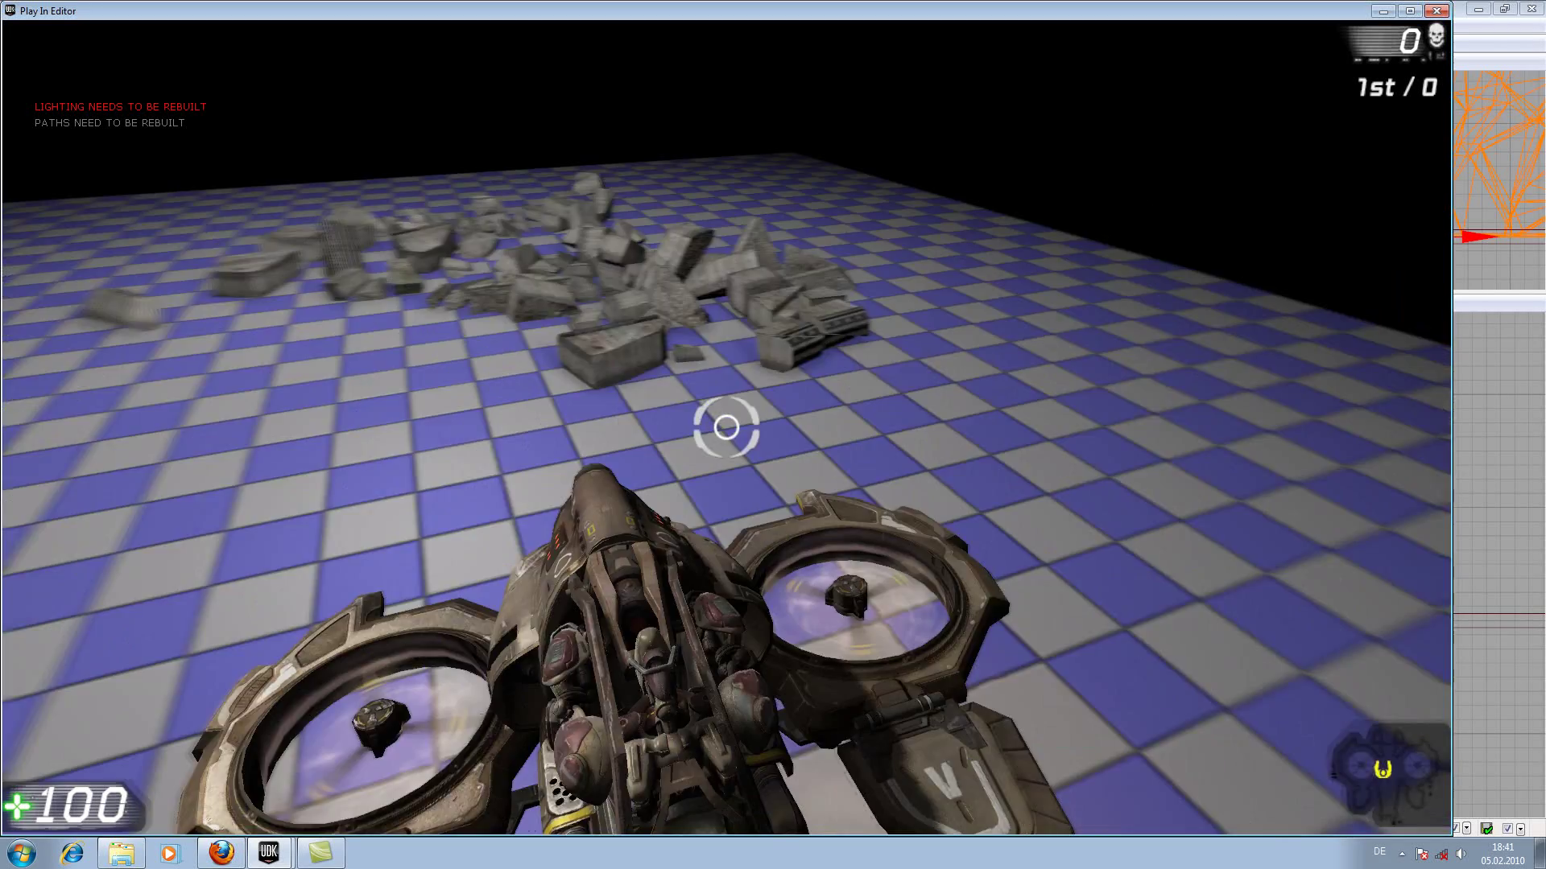
{"action": "key", "text": "s"}
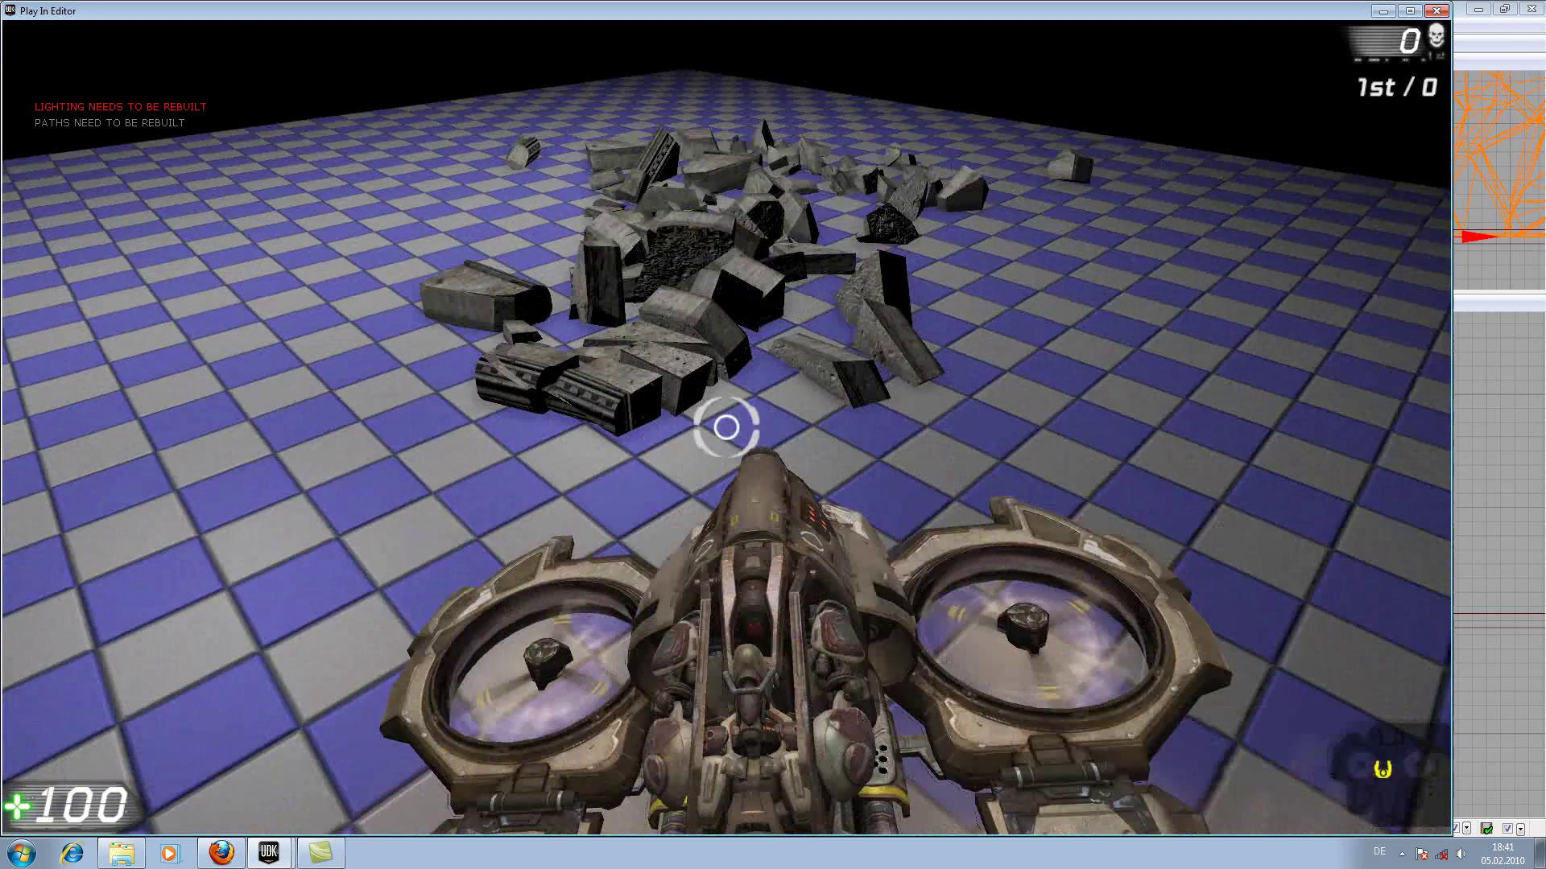
{"action": "key", "text": "w"}
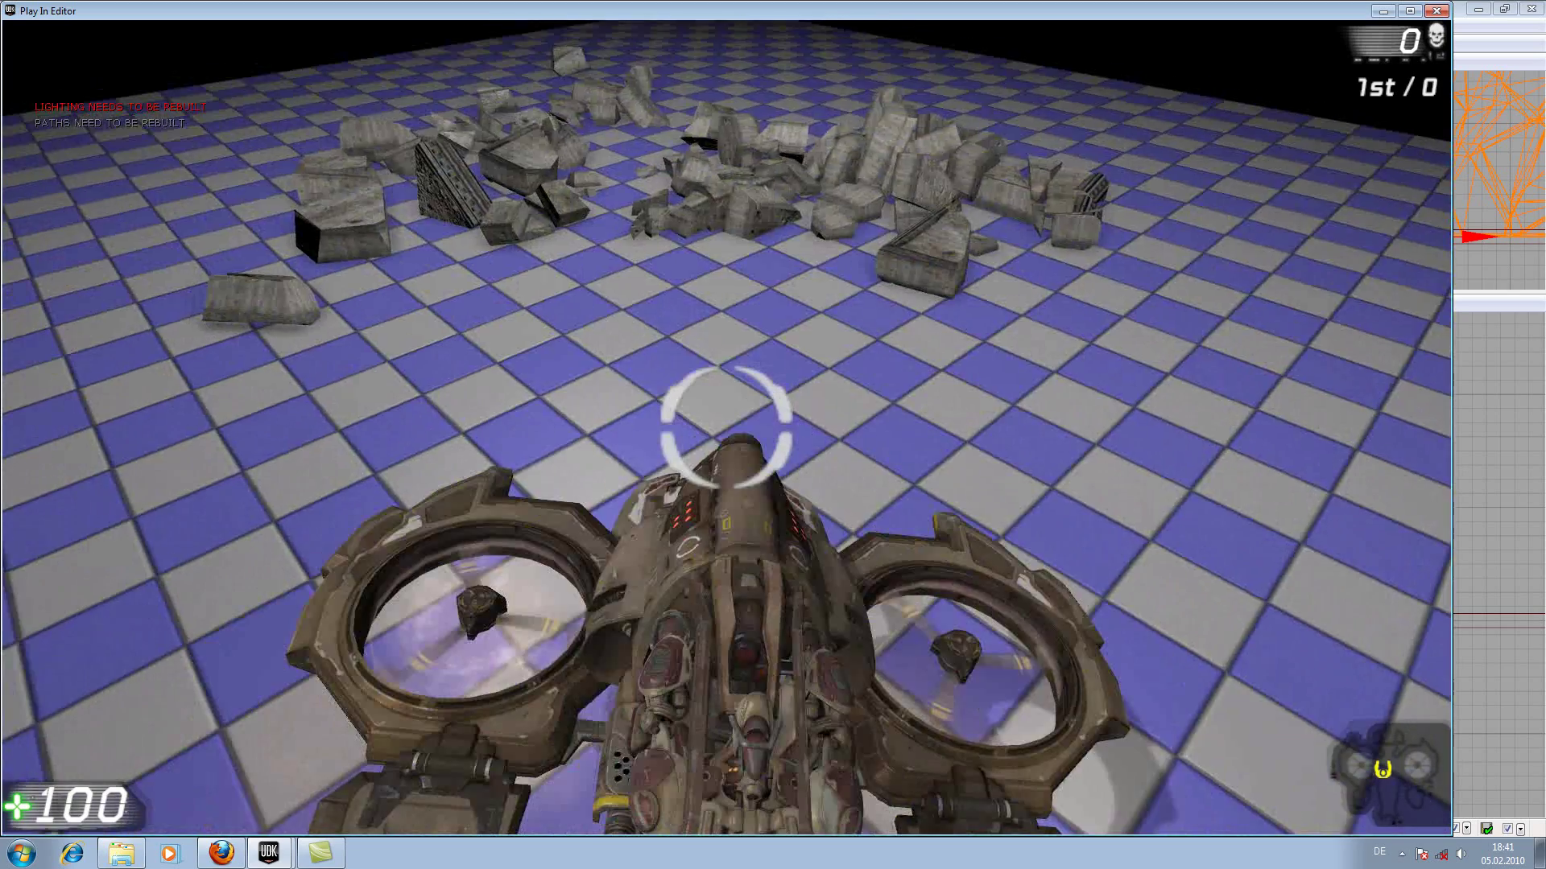
{"action": "key", "text": "s"}
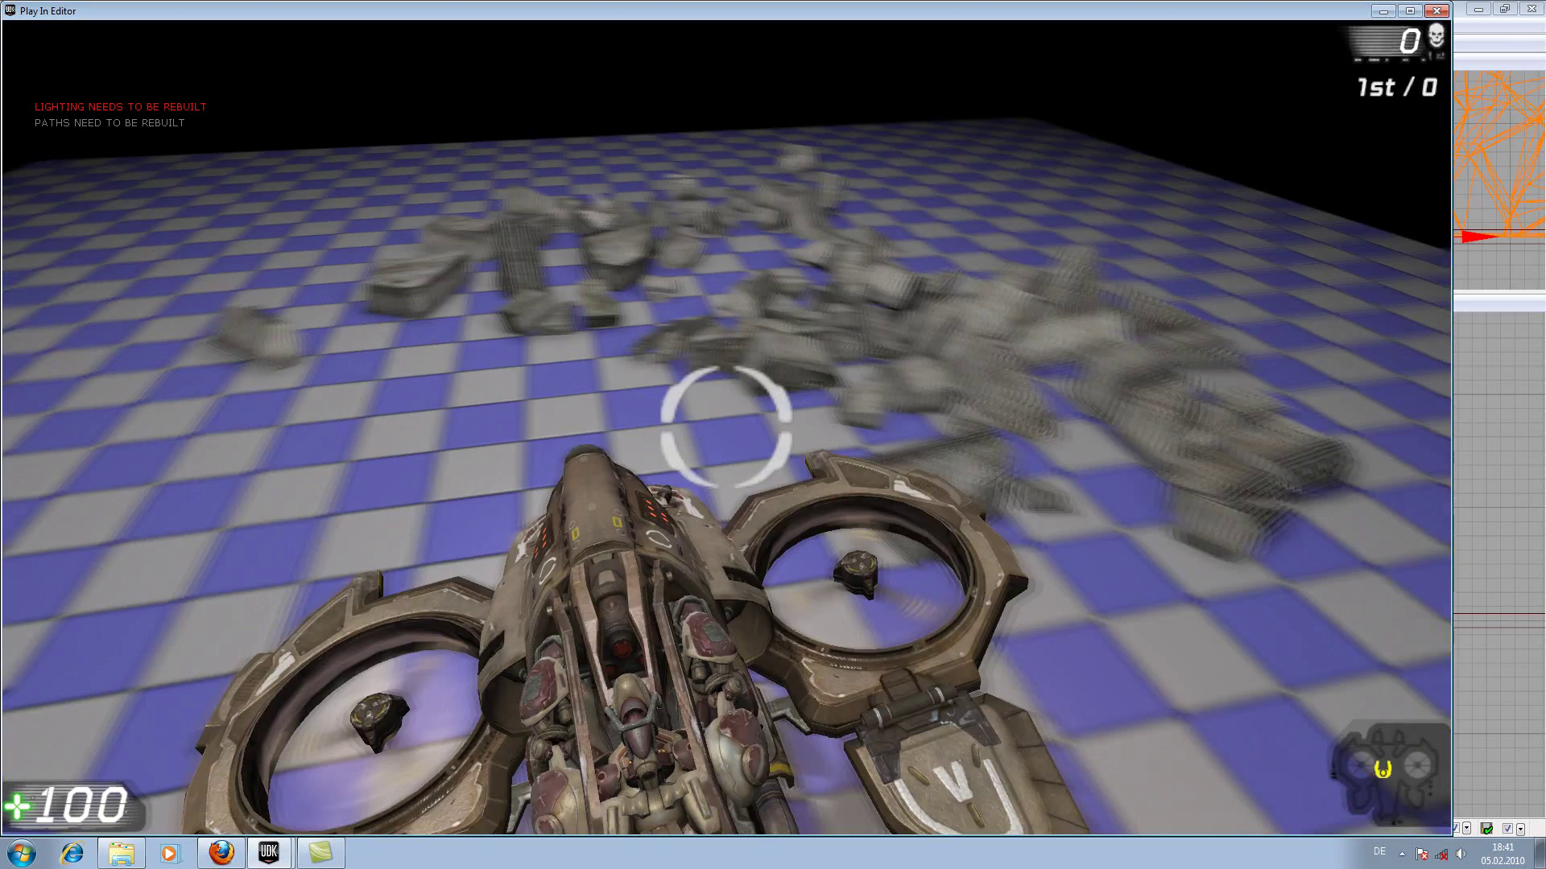
{"action": "key", "text": "w"}
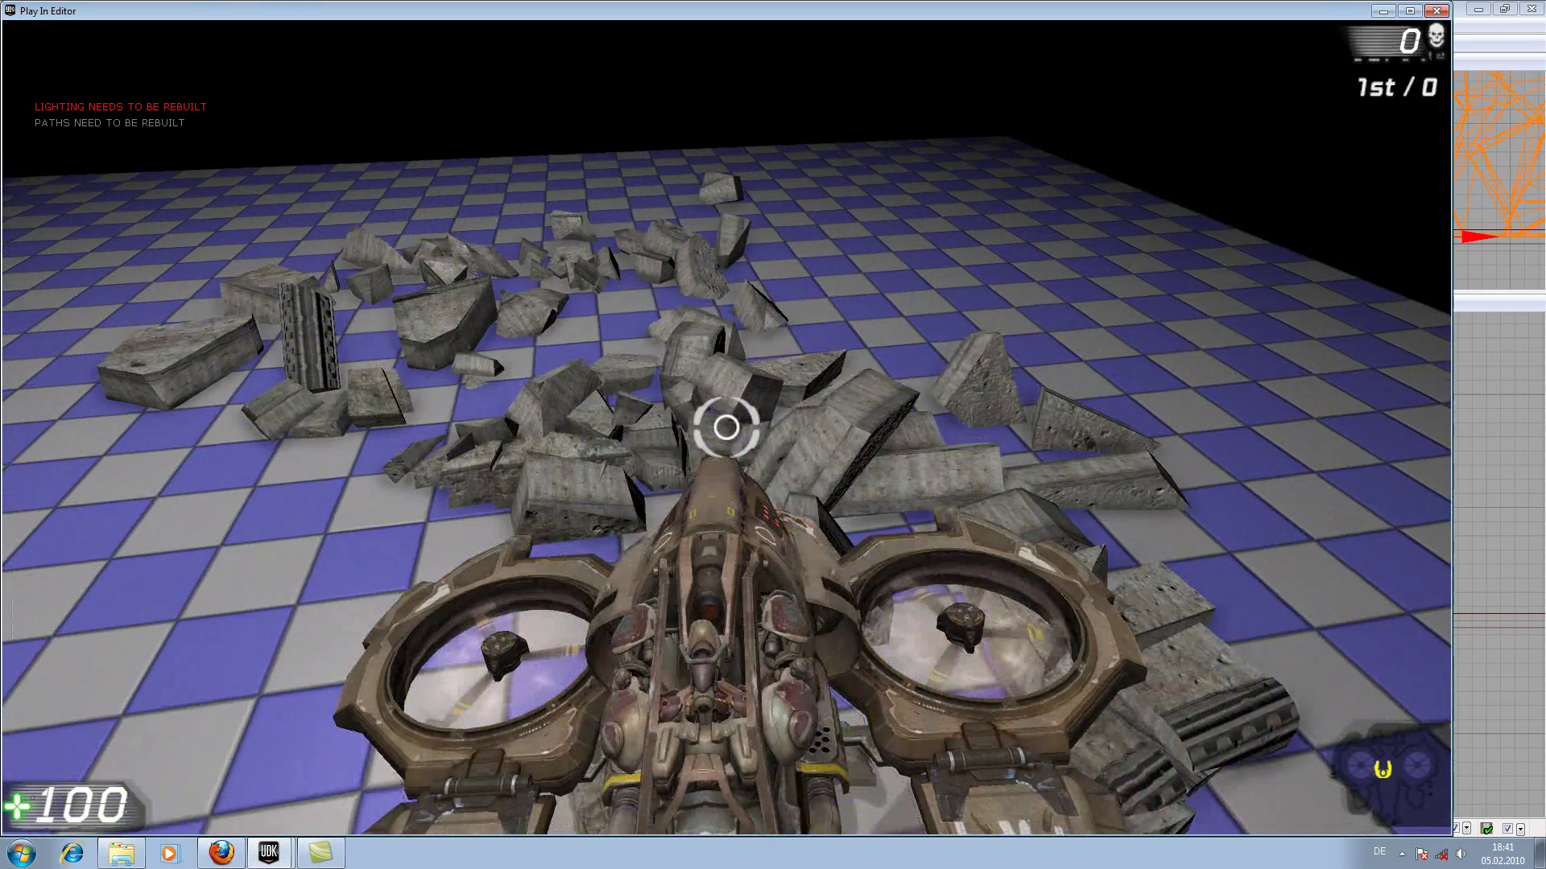
{"action": "key", "text": "Escape"}
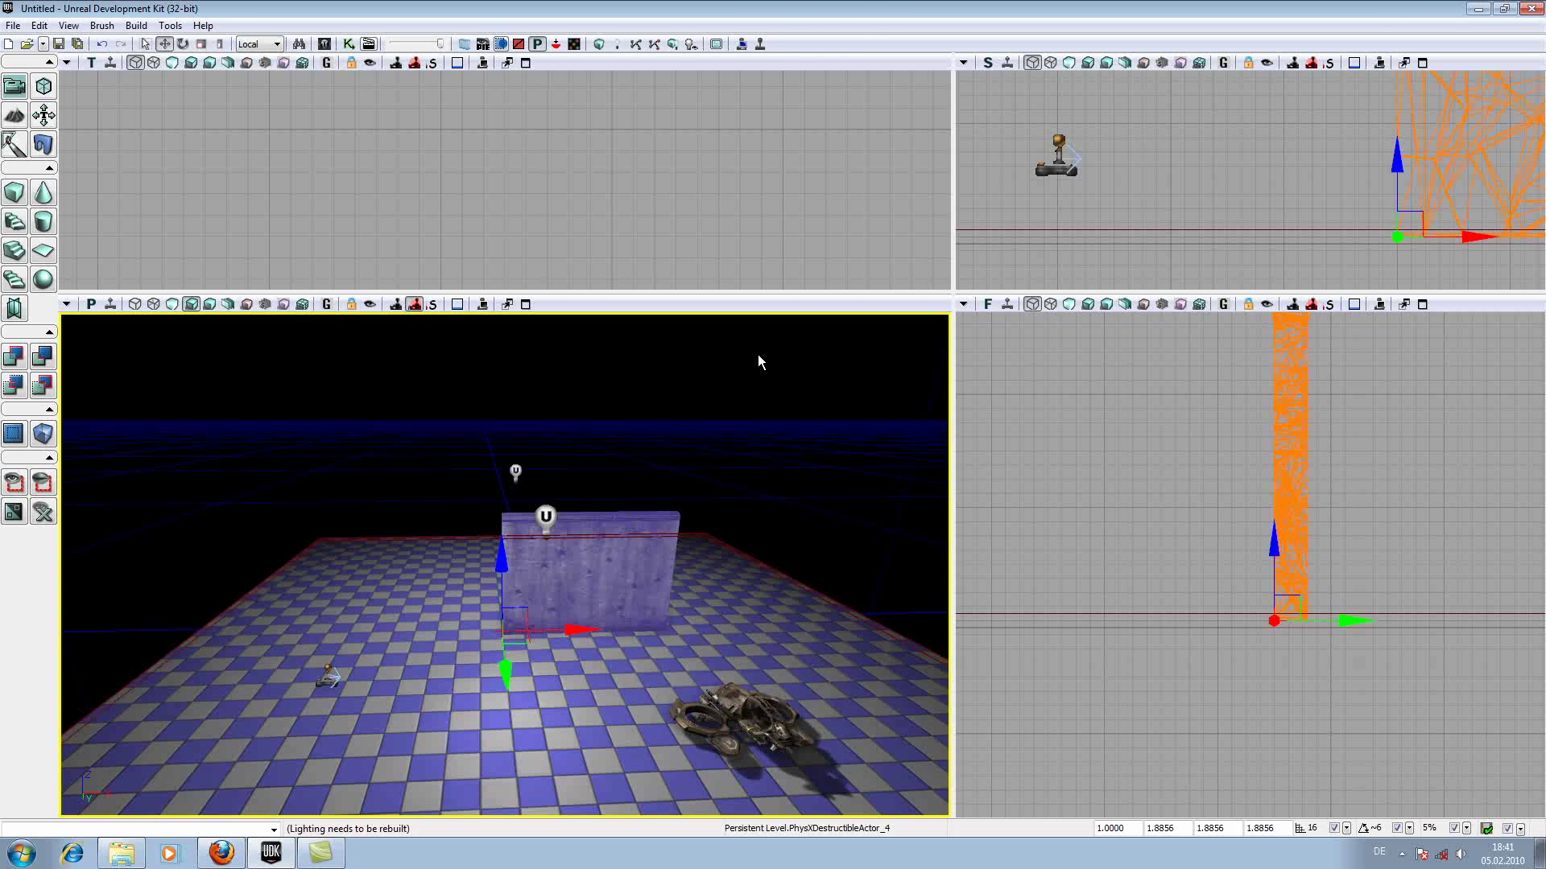
Run another play test, shoot the wall on foot, inspect the collapsed pieces, and end the test
{"action": "left_click", "coordinate": [759, 44]}
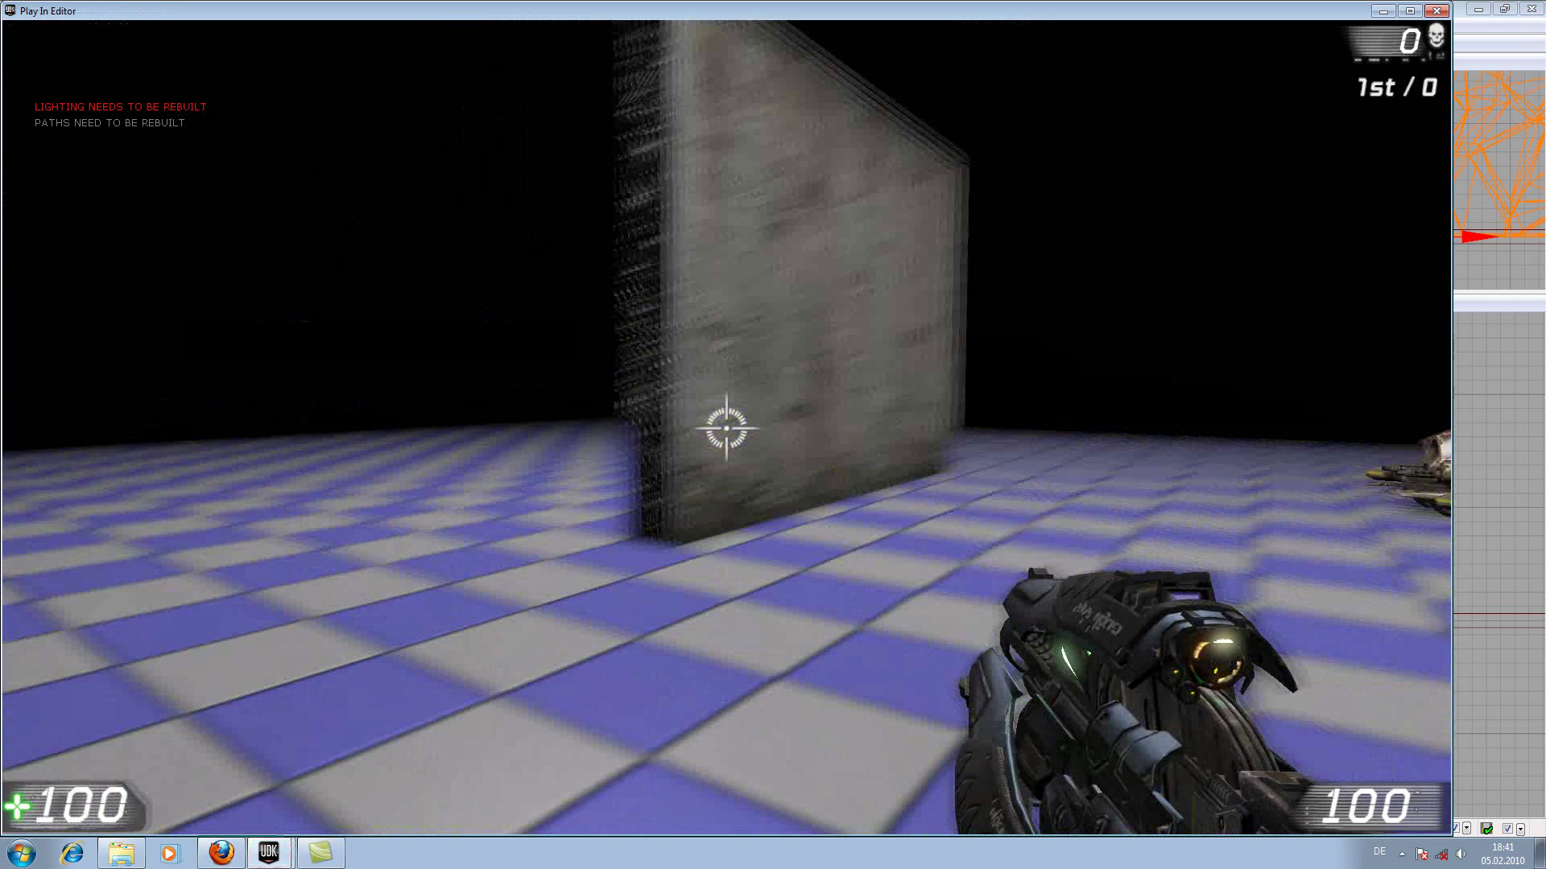
{"action": "key", "text": "s"}
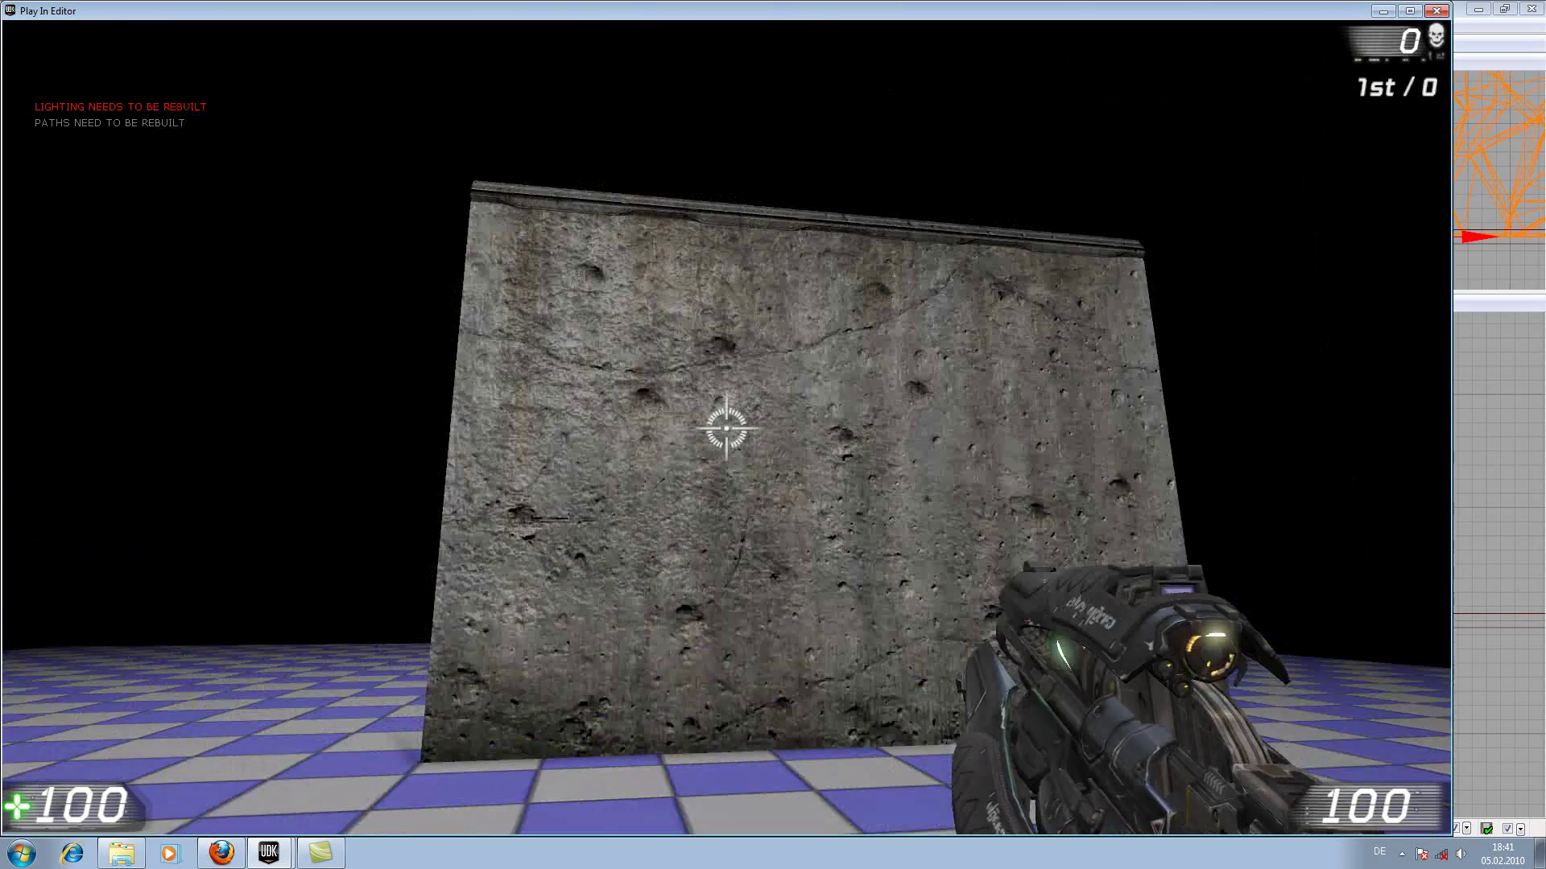
{"action": "left_click", "coordinate": [726, 428]}
{"action": "left_click", "coordinate": [727, 428]}
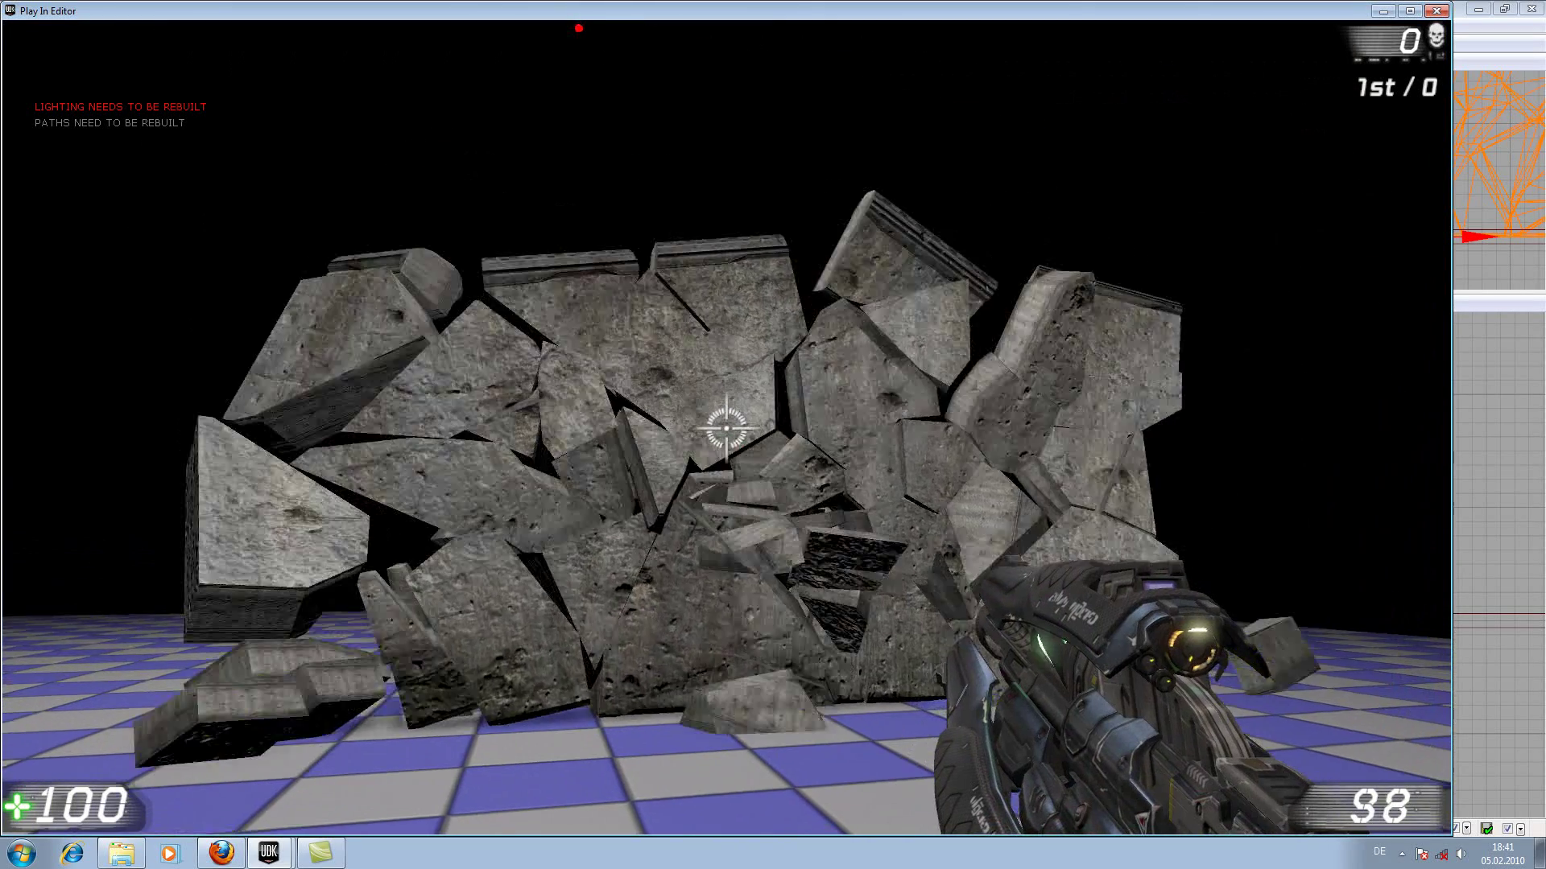
{"action": "key", "text": "w"}
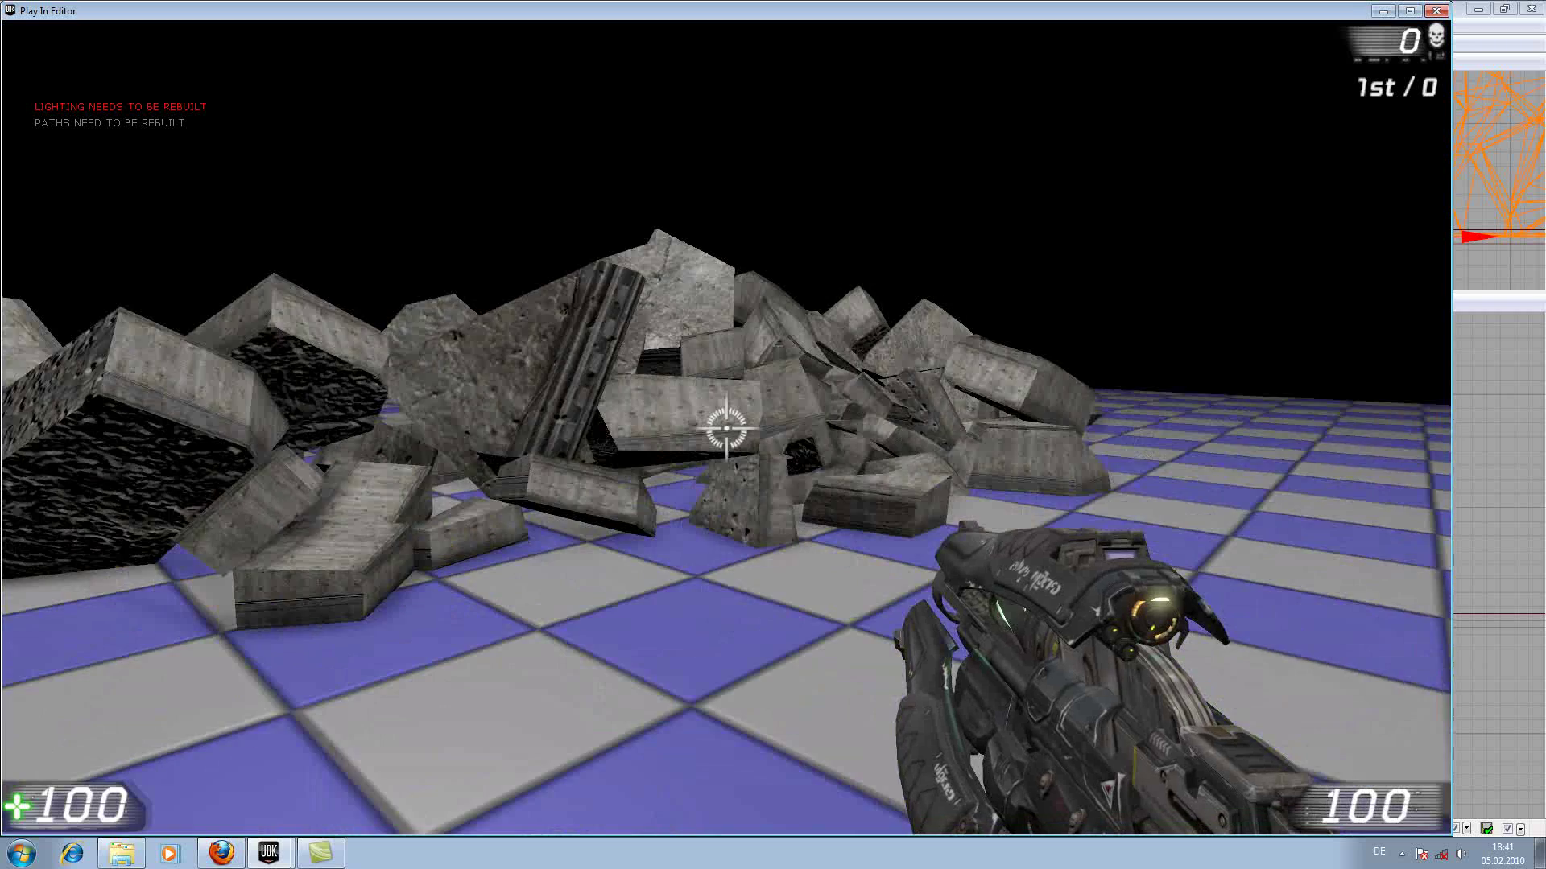
{"action": "key", "text": "s"}
{"action": "key", "text": "Escape"}
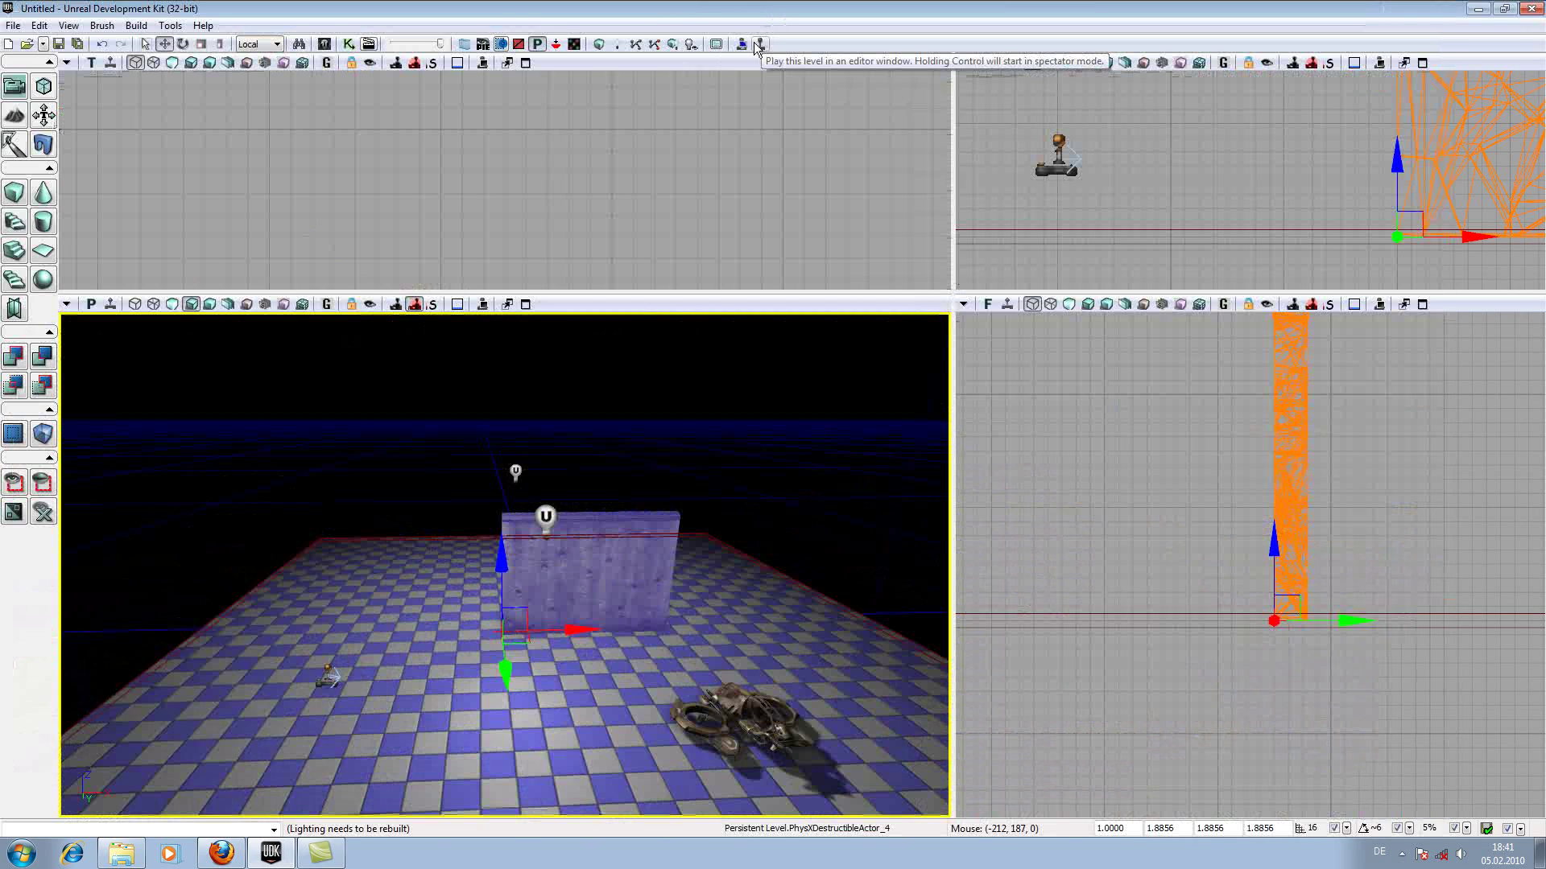
Start a new play test, fire the Physics Gun at the wall area, inspect the rubble, and end the test
{"action": "left_click", "coordinate": [759, 45]}
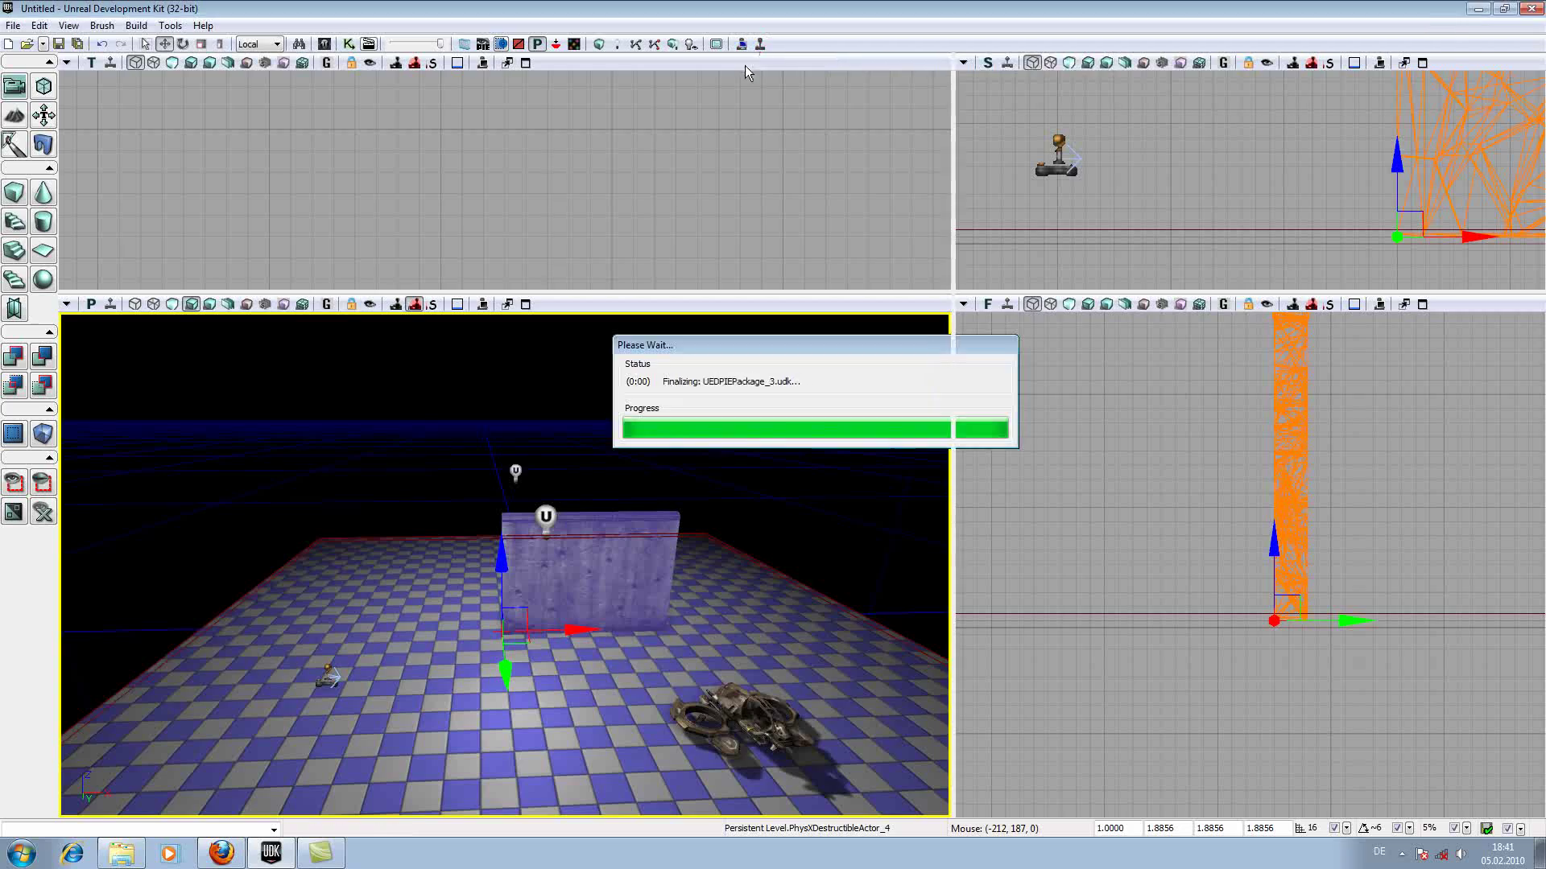
{"action": "key", "text": "w"}
{"action": "scroll", "coordinate": [726, 428], "scroll_direction": "down", "scroll_amount": 1}
{"action": "key", "text": "w"}
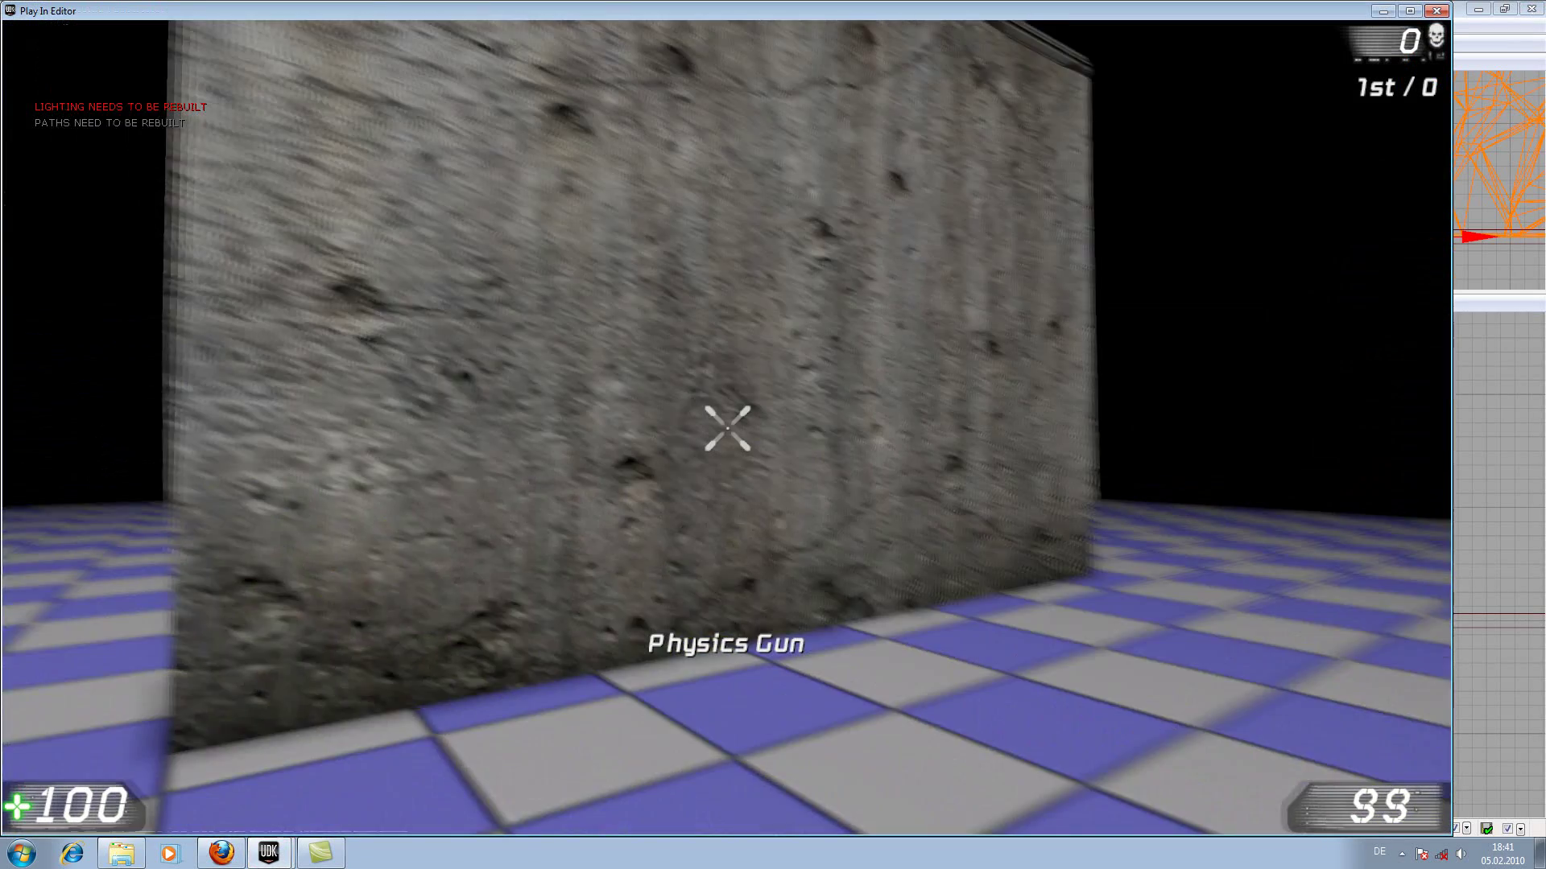
{"action": "key", "text": "s"}
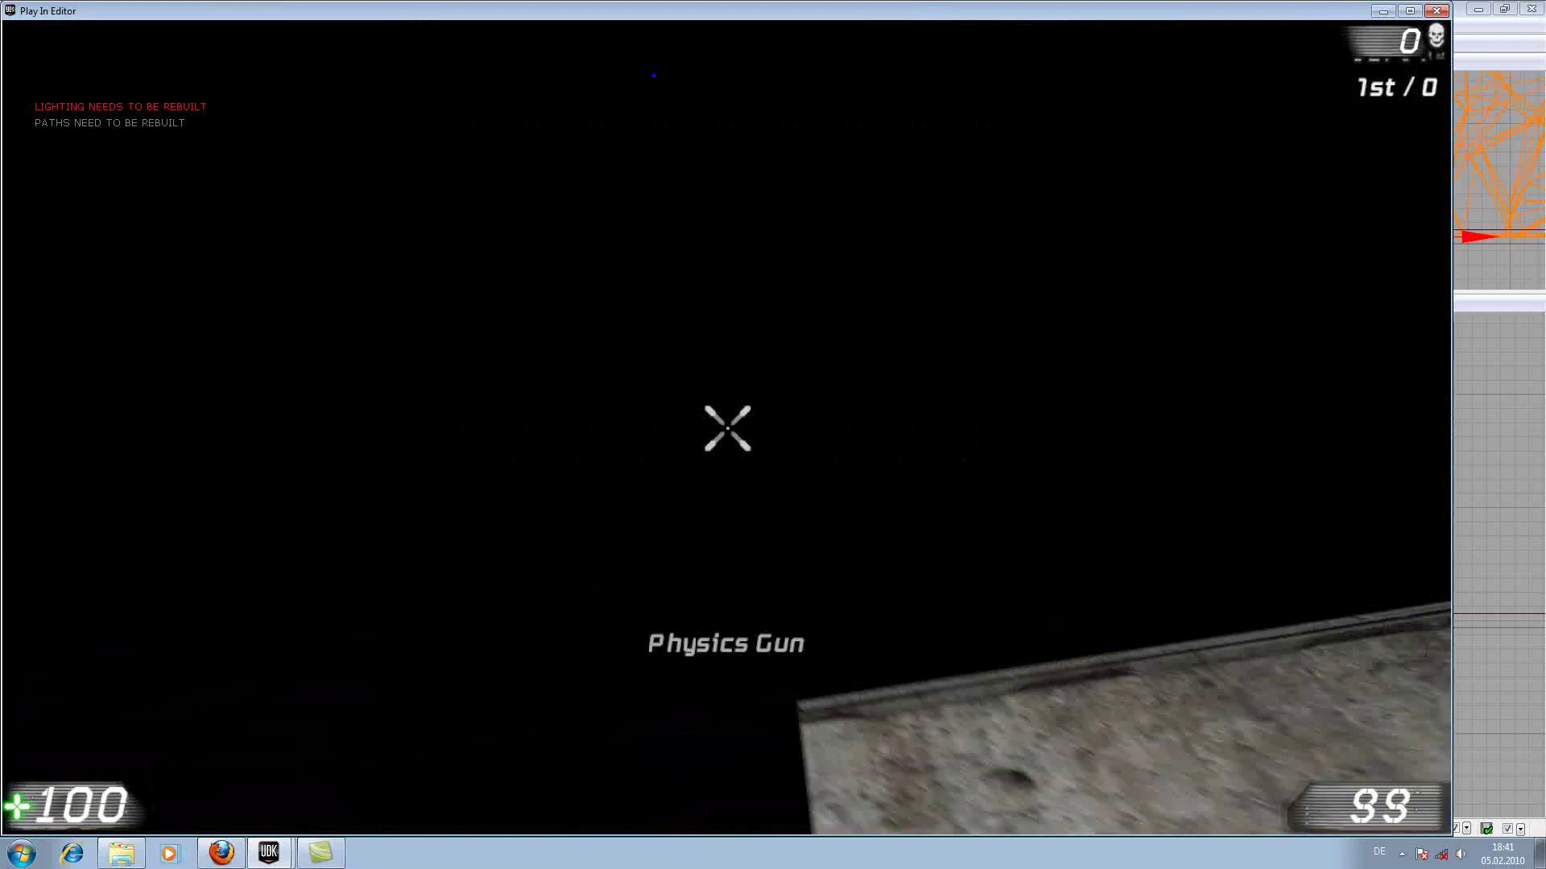
{"action": "left_click", "coordinate": [727, 428]}
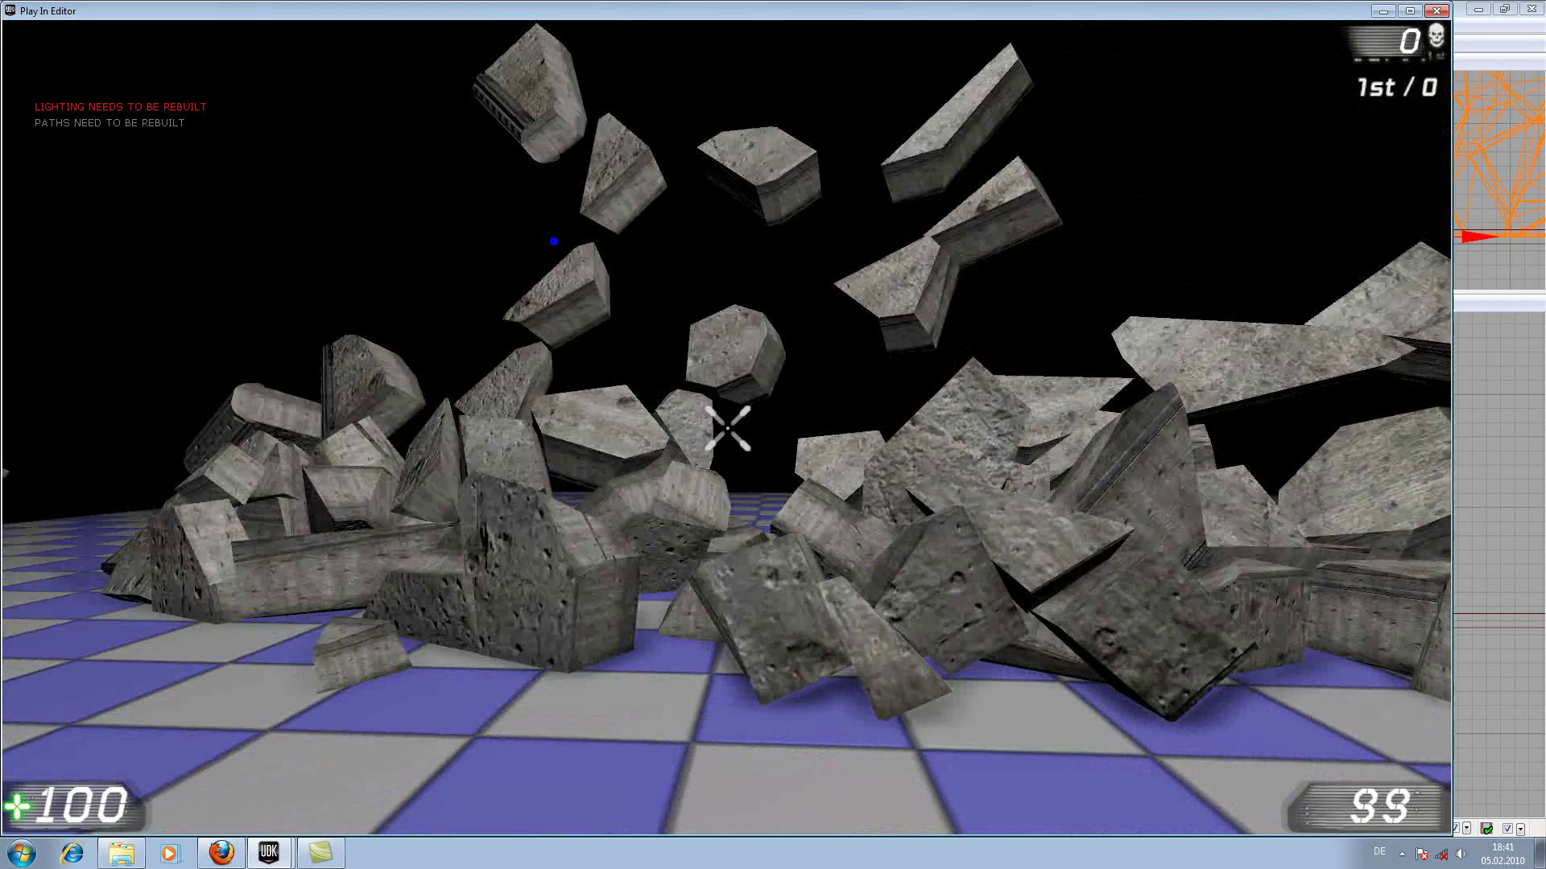
{"action": "key", "text": "s"}
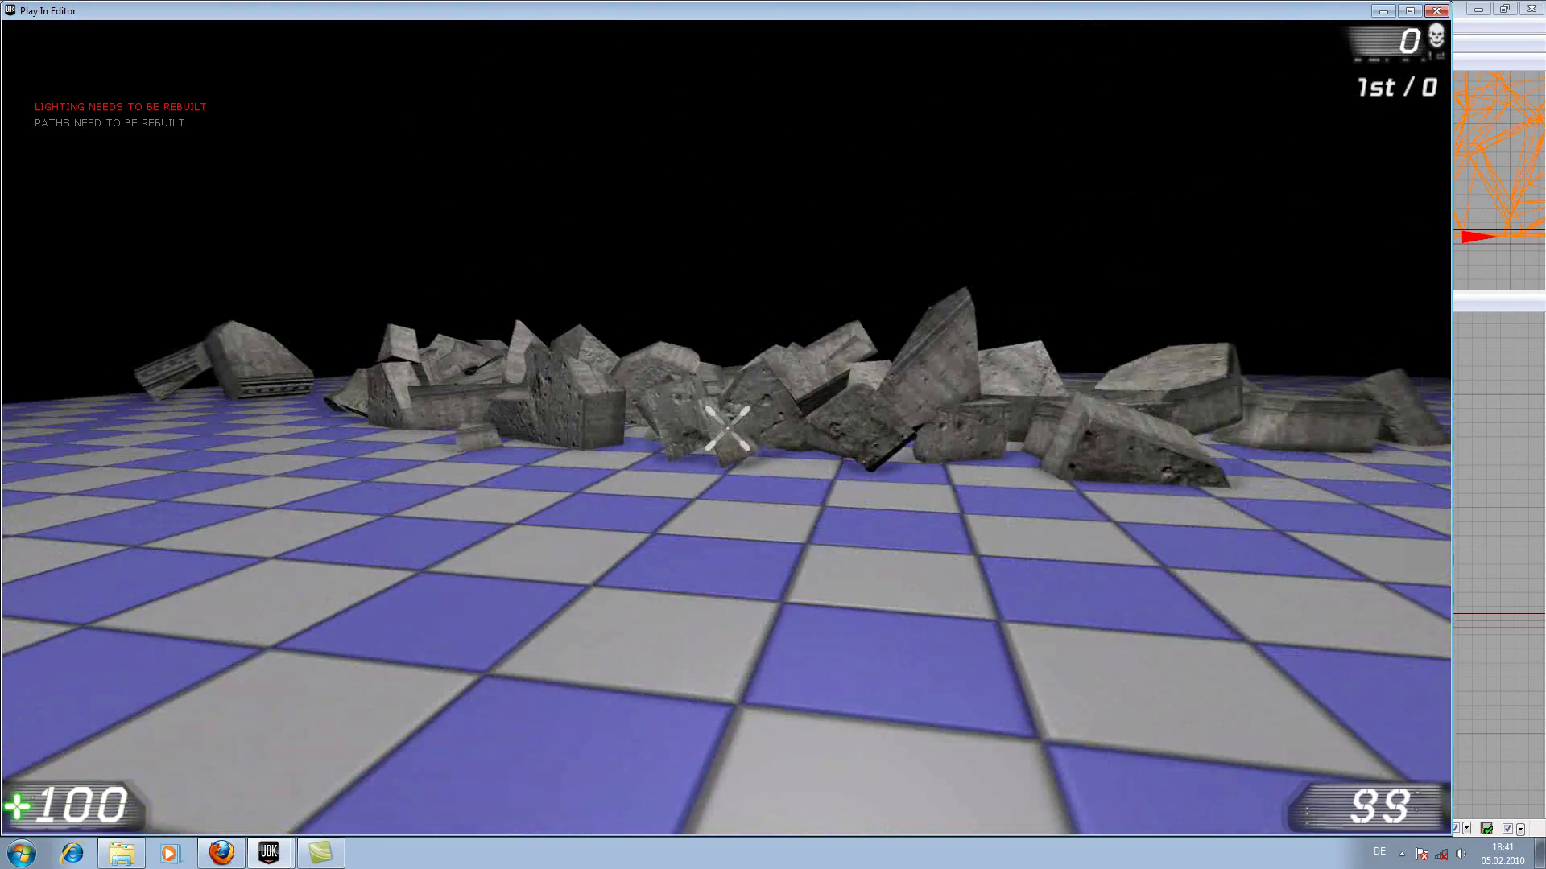
{"action": "key", "text": "w"}
{"action": "key", "text": "Escape"}
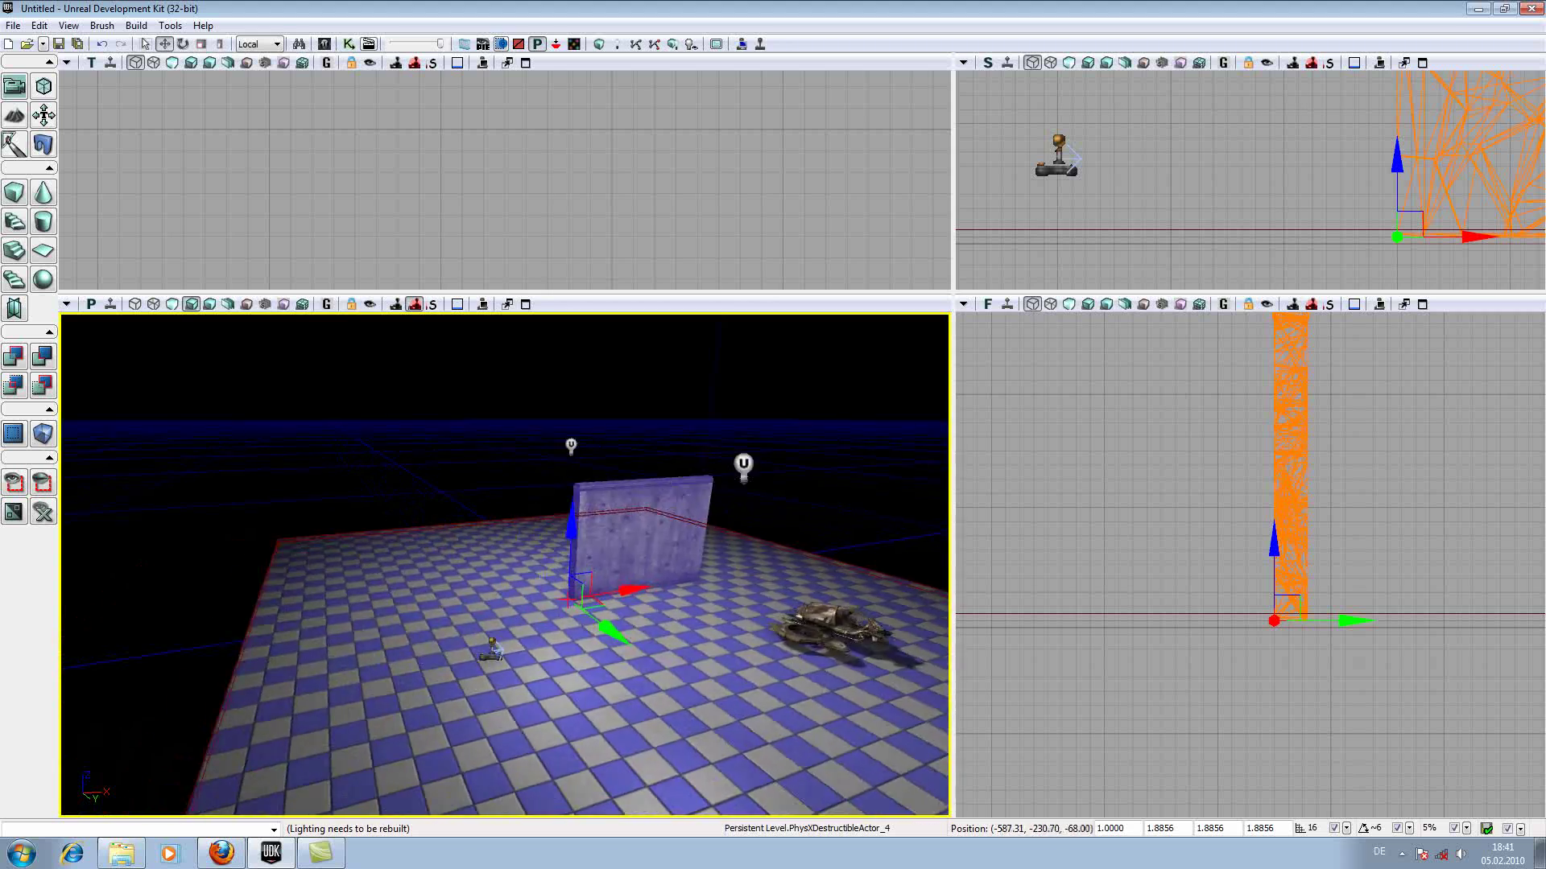
Move the destructible wall along its Y axis to Y=176
{"action": "left_click_drag", "start_coordinate": [505, 564], "coordinate": [653, 548]}
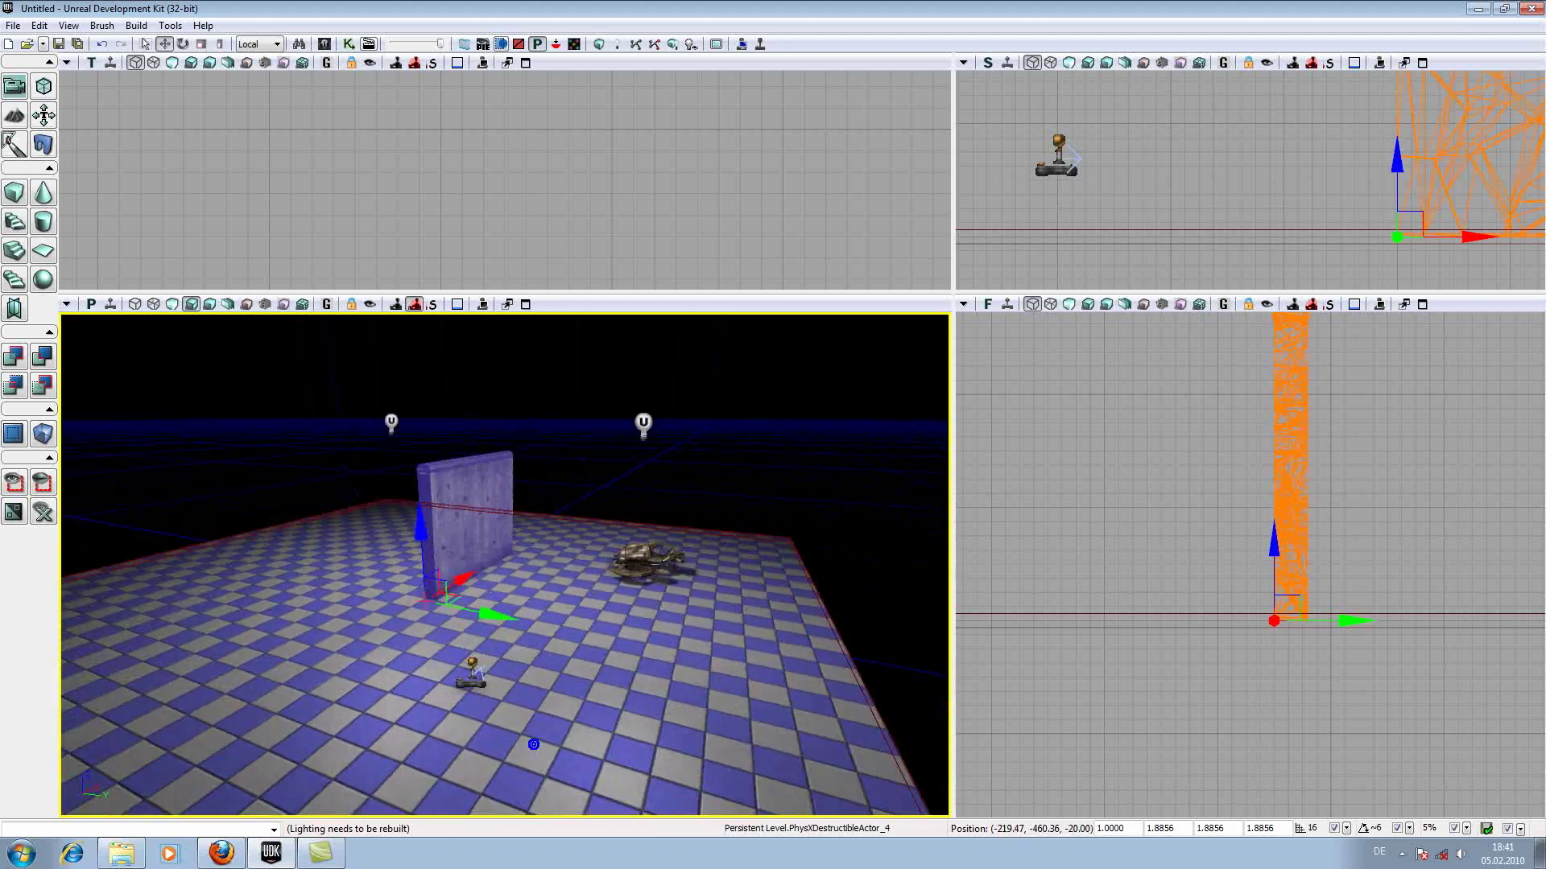
{"action": "middle_click_drag", "start_coordinate": [495, 581], "coordinate": [438, 516]}
{"action": "middle_click_drag", "start_coordinate": [505, 564], "coordinate": [410, 560]}
{"action": "left_click_drag", "start_coordinate": [410, 559], "coordinate": [491, 560]}
{"action": "middle_click_drag", "start_coordinate": [491, 559], "coordinate": [619, 607]}
{"action": "left_click_drag", "start_coordinate": [620, 607], "coordinate": [700, 607]}
{"action": "mouse_move", "coordinate": [592, 572]}
{"action": "left_mouse_down"}
{"action": "mouse_move", "coordinate": [555, 573]}
{"action": "mouse_move", "coordinate": [604, 570]}
{"action": "left_mouse_up"}
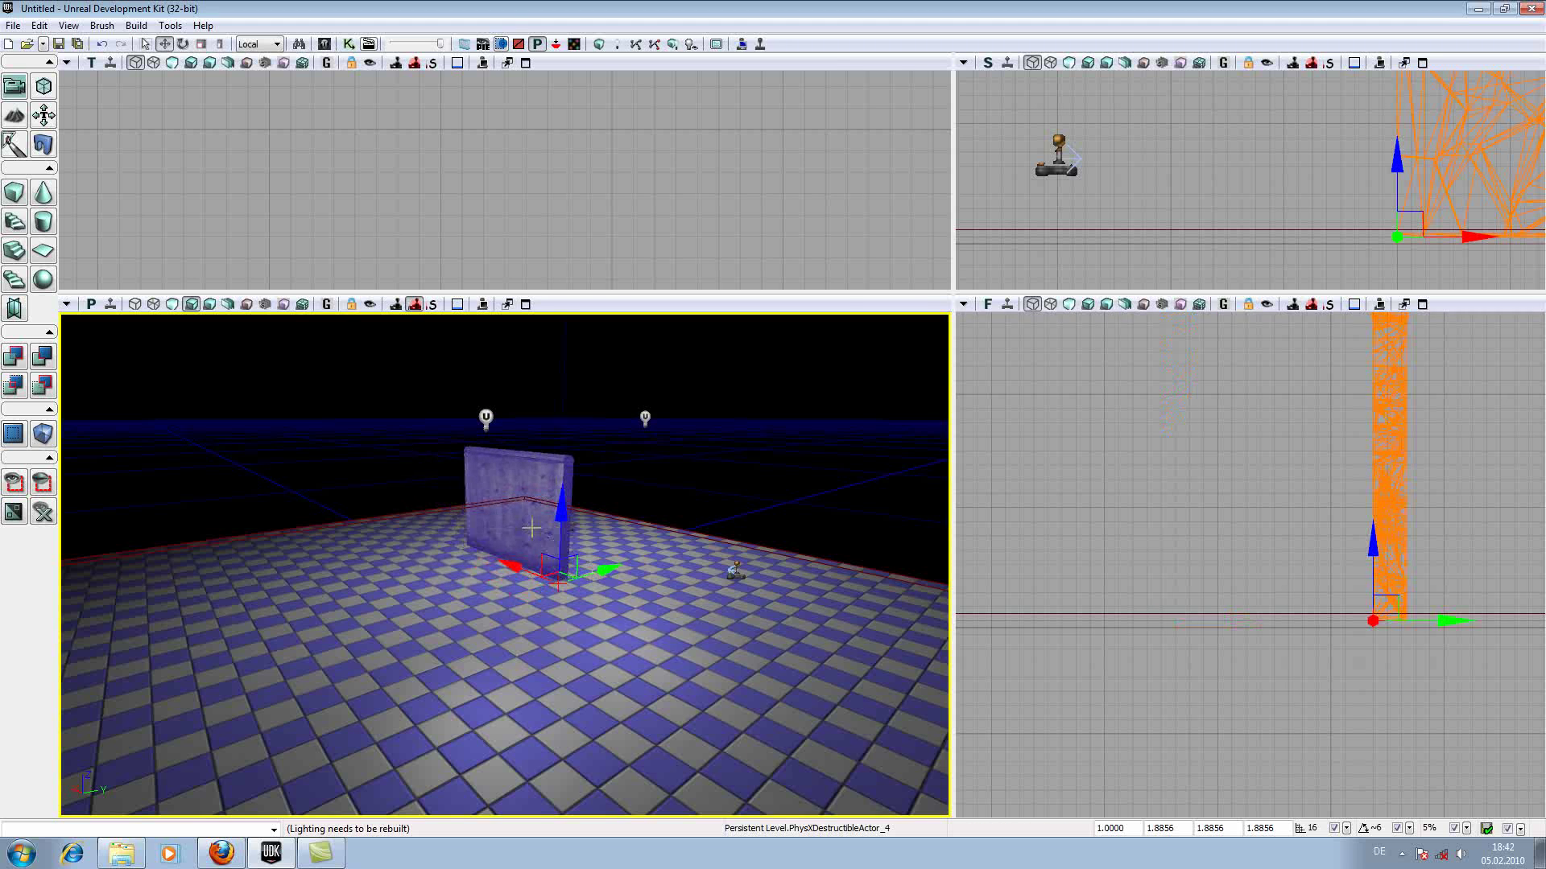
Set the destructible wall's Movement Physics to PHYS_None and close its properties
{"action": "key", "text": "F4"}
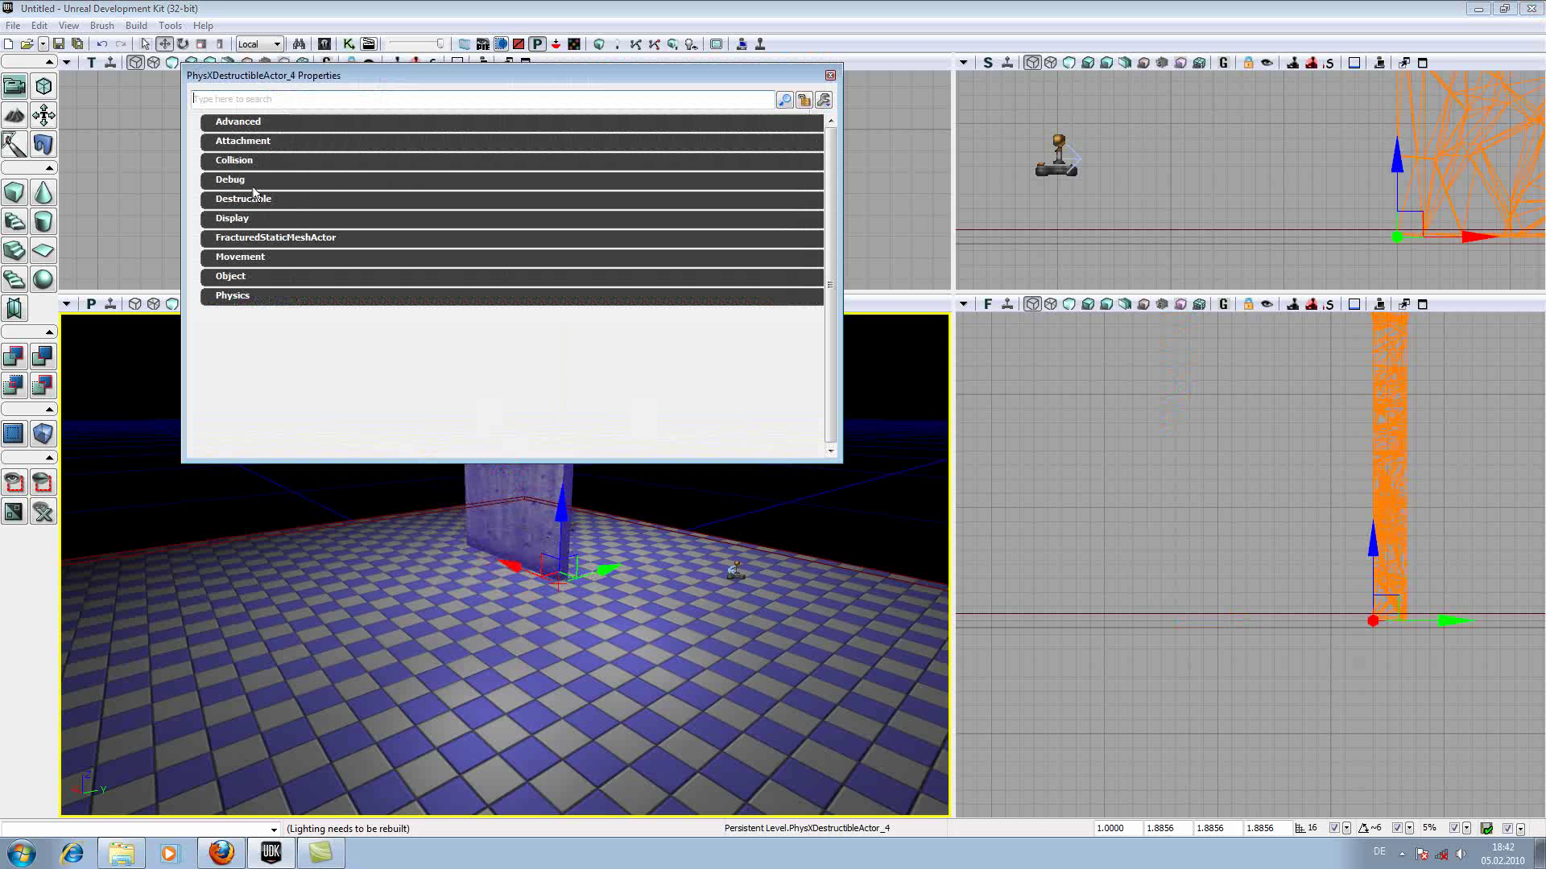
{"action": "left_click", "coordinate": [251, 258]}
{"action": "left_click", "coordinate": [510, 291]}
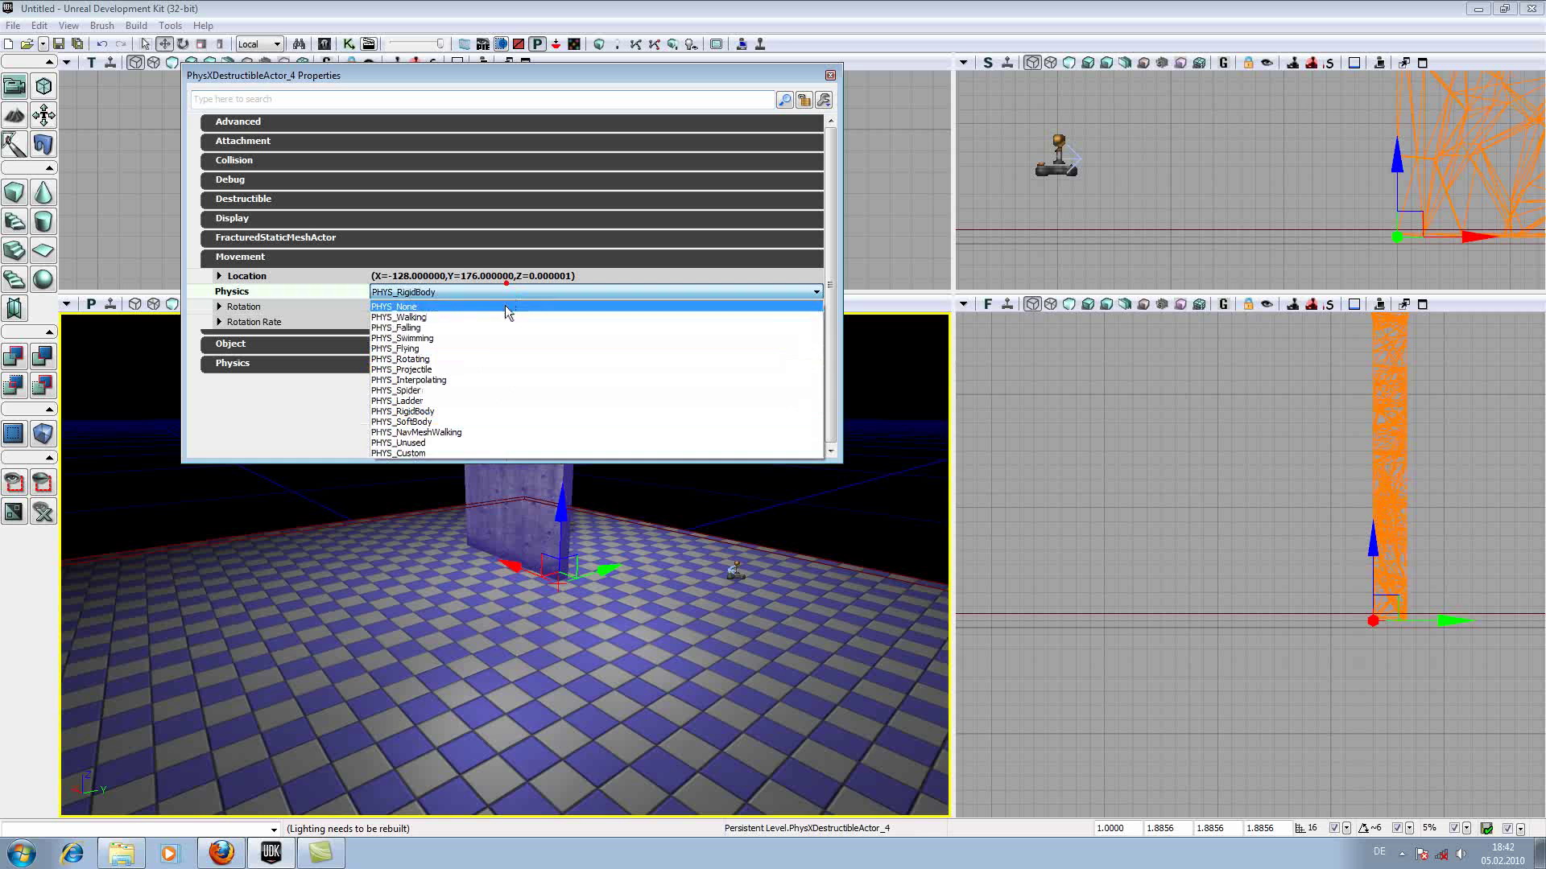
{"action": "left_click", "coordinate": [497, 308]}
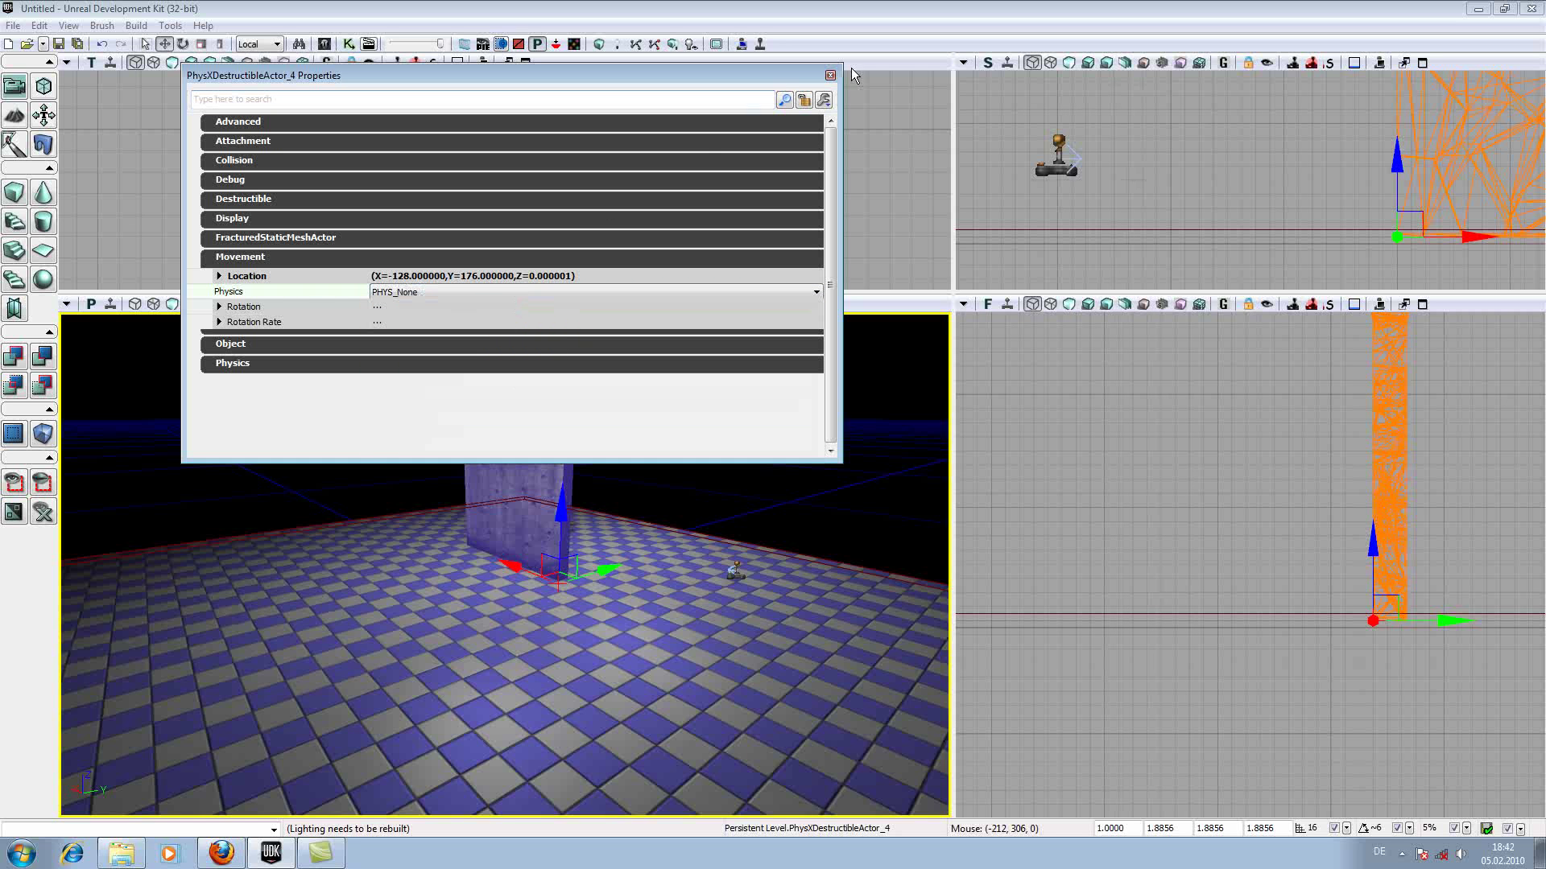
{"action": "left_click", "coordinate": [830, 76]}
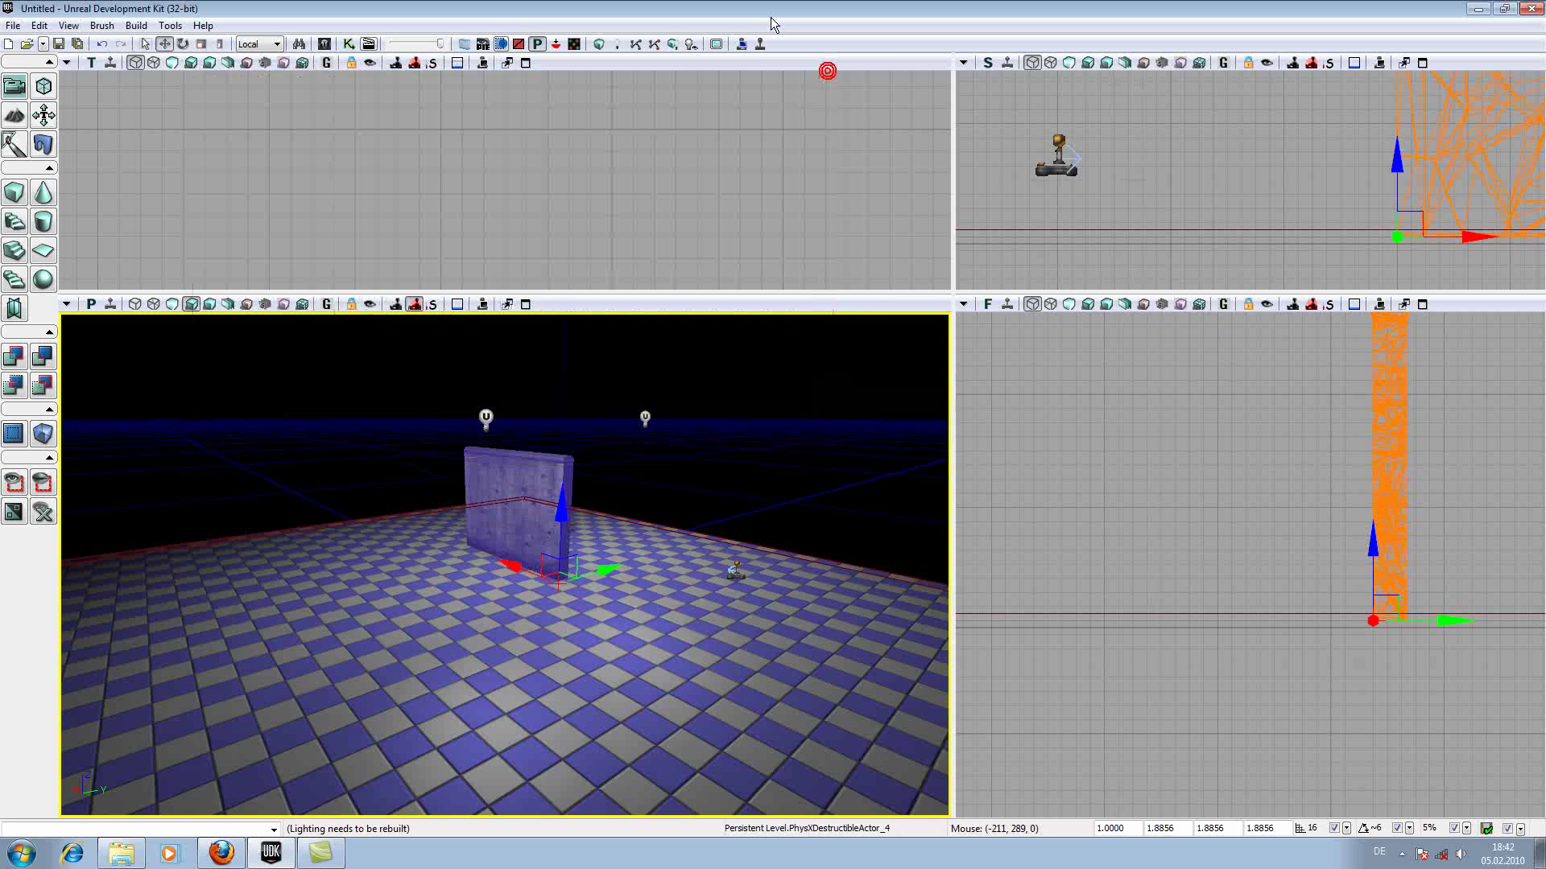
Reopen the wall's Destructible Parameters and set Force To Damage to 15
{"action": "double_click", "coordinate": [518, 526]}
{"action": "left_click", "coordinate": [262, 200]}
{"action": "double_click", "coordinate": [286, 218]}
{"action": "double_click", "coordinate": [330, 325]}
{"action": "double_click", "coordinate": [326, 325]}
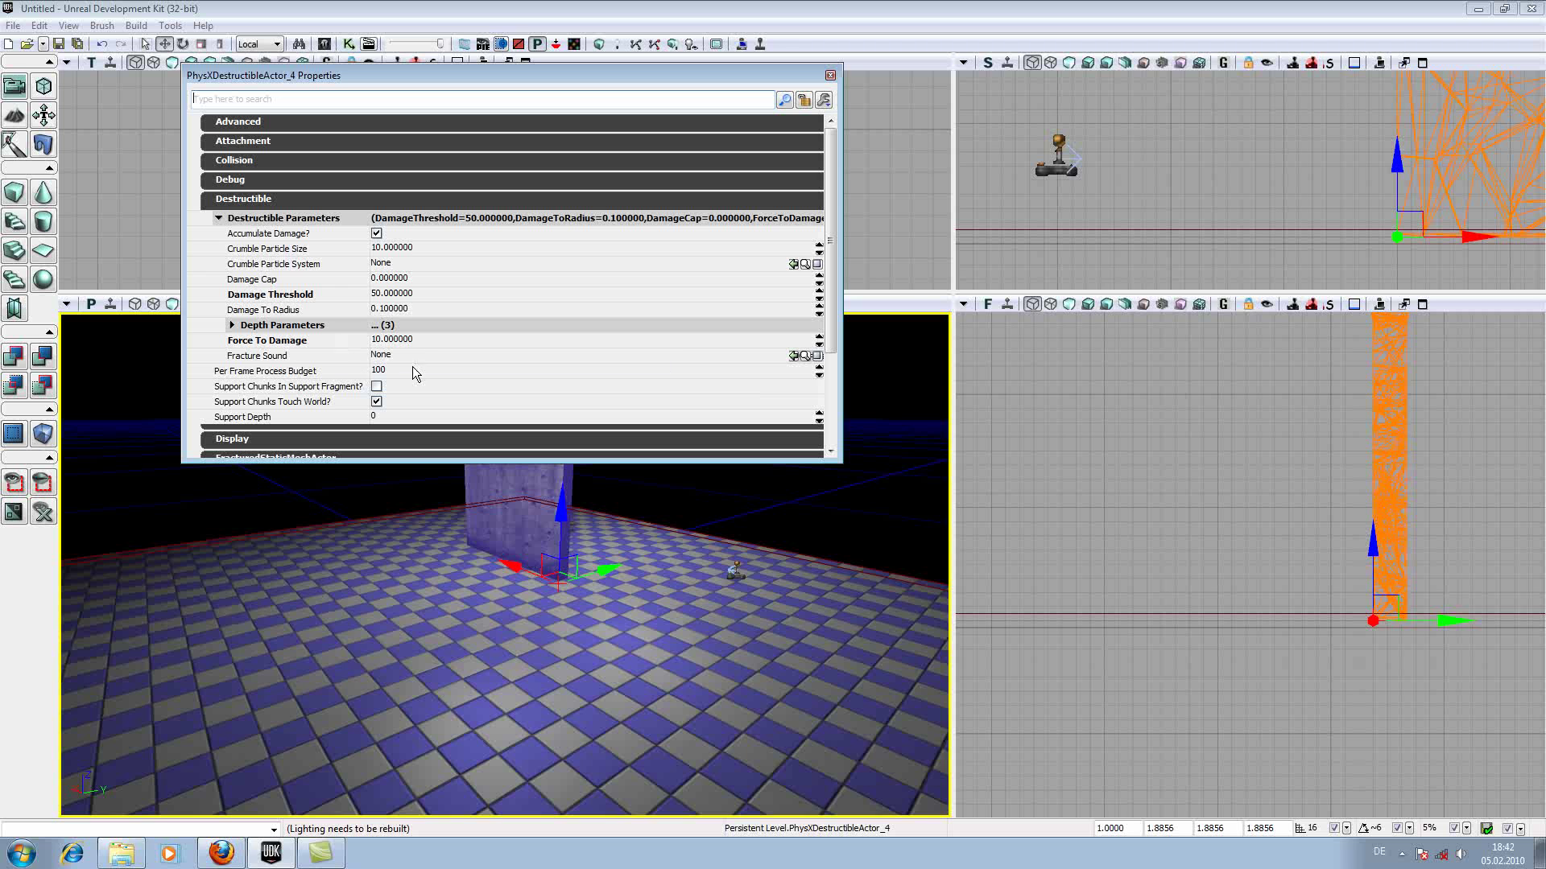
{"action": "left_click", "coordinate": [403, 339]}
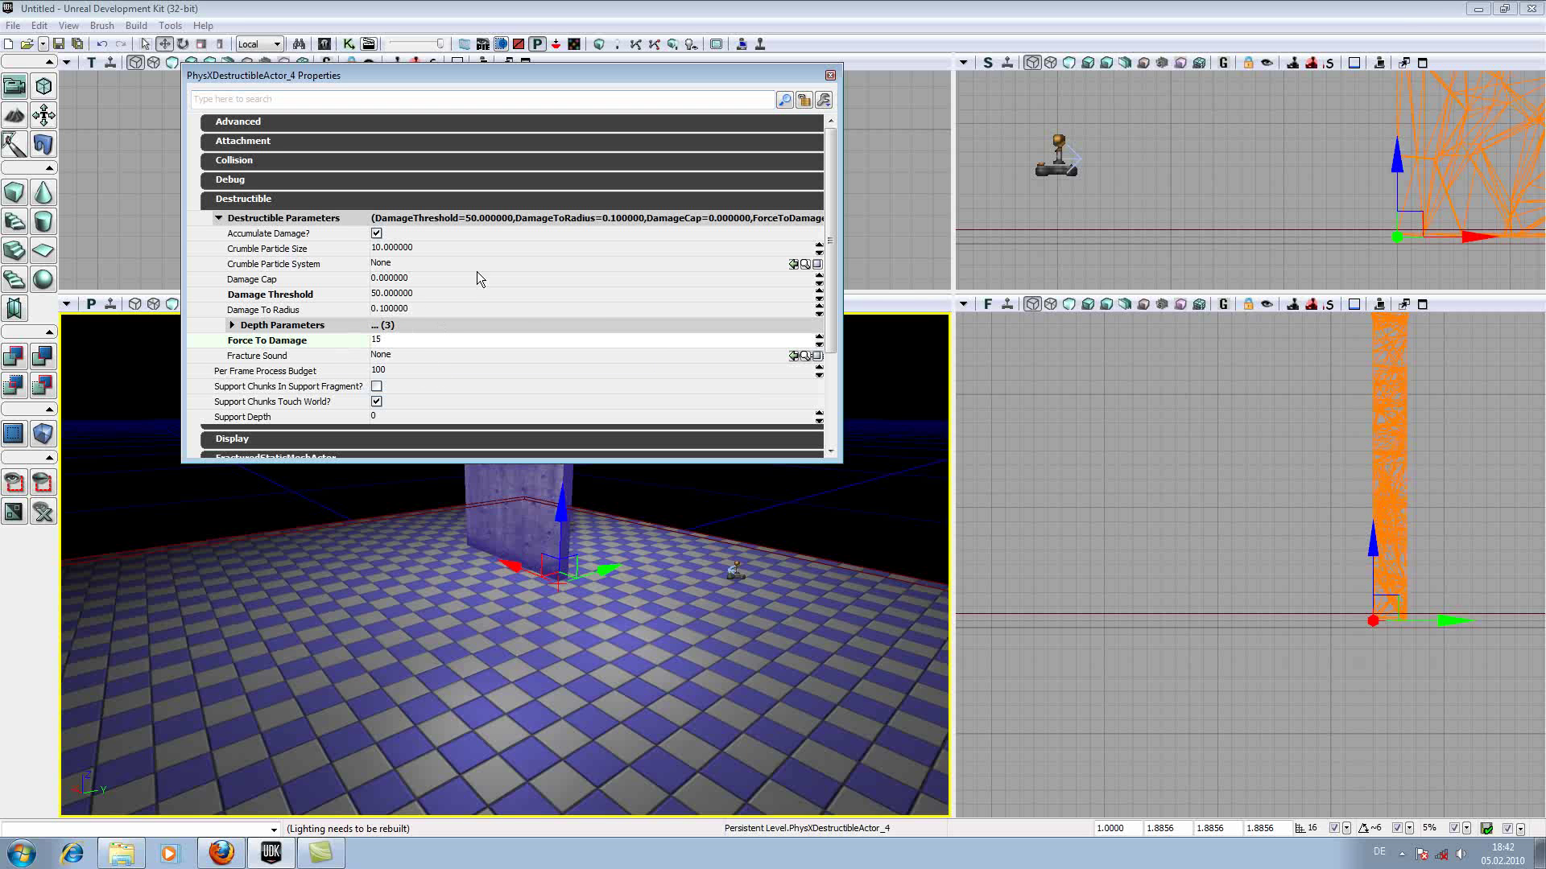
Edit the wall's Damage To Radius and Damage Threshold values, and close its properties
{"action": "left_click", "coordinate": [400, 309]}
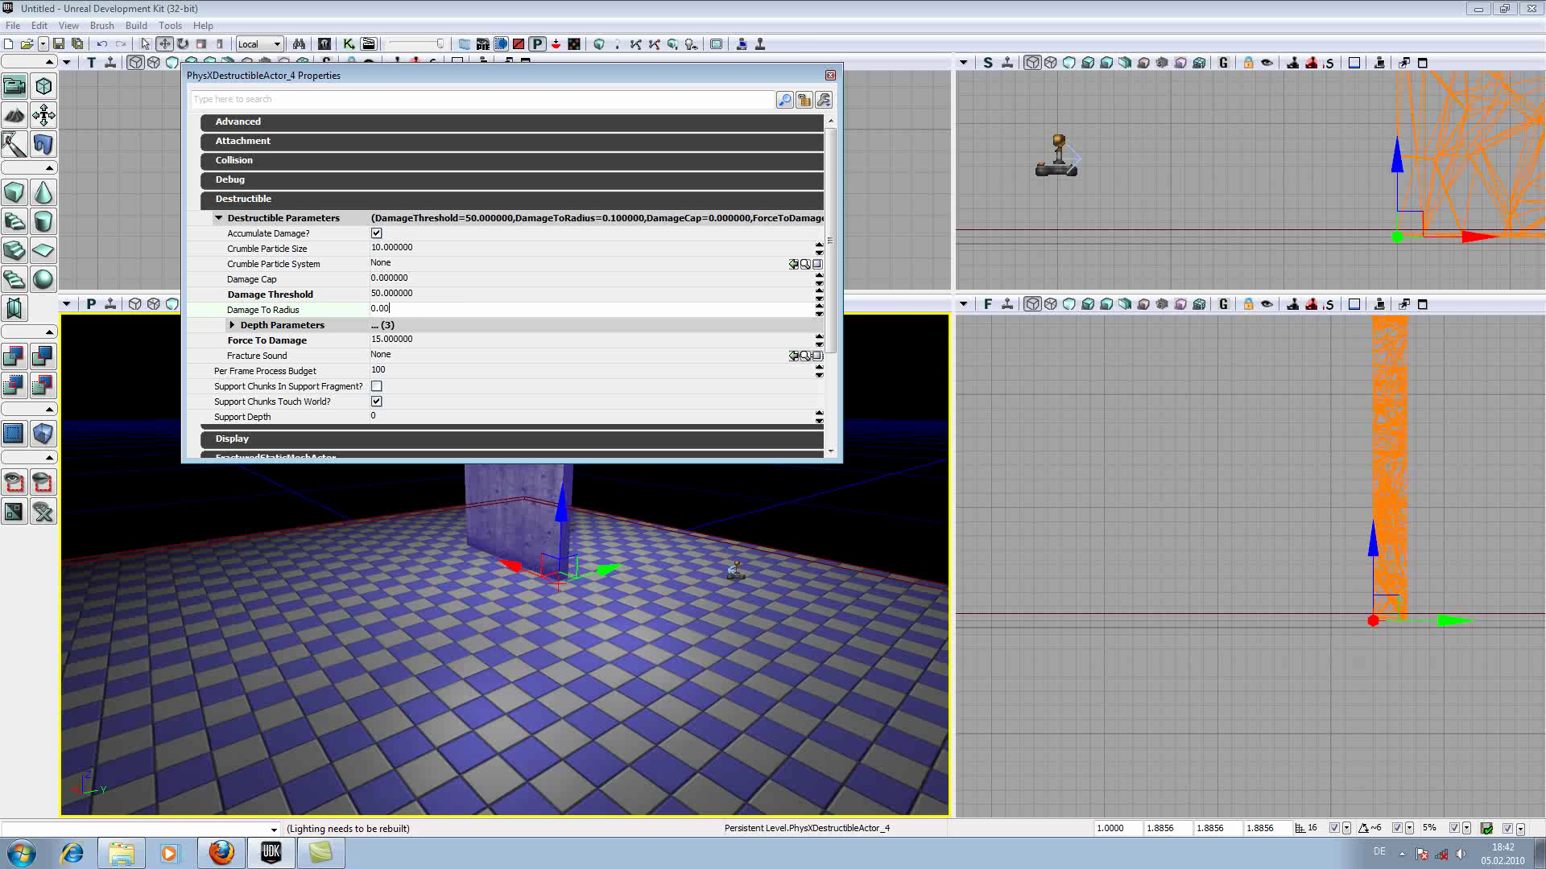
{"action": "left_click", "coordinate": [396, 293]}
{"action": "left_click", "coordinate": [394, 294]}
{"action": "key", "text": "Return"}
{"action": "left_click", "coordinate": [830, 75]}
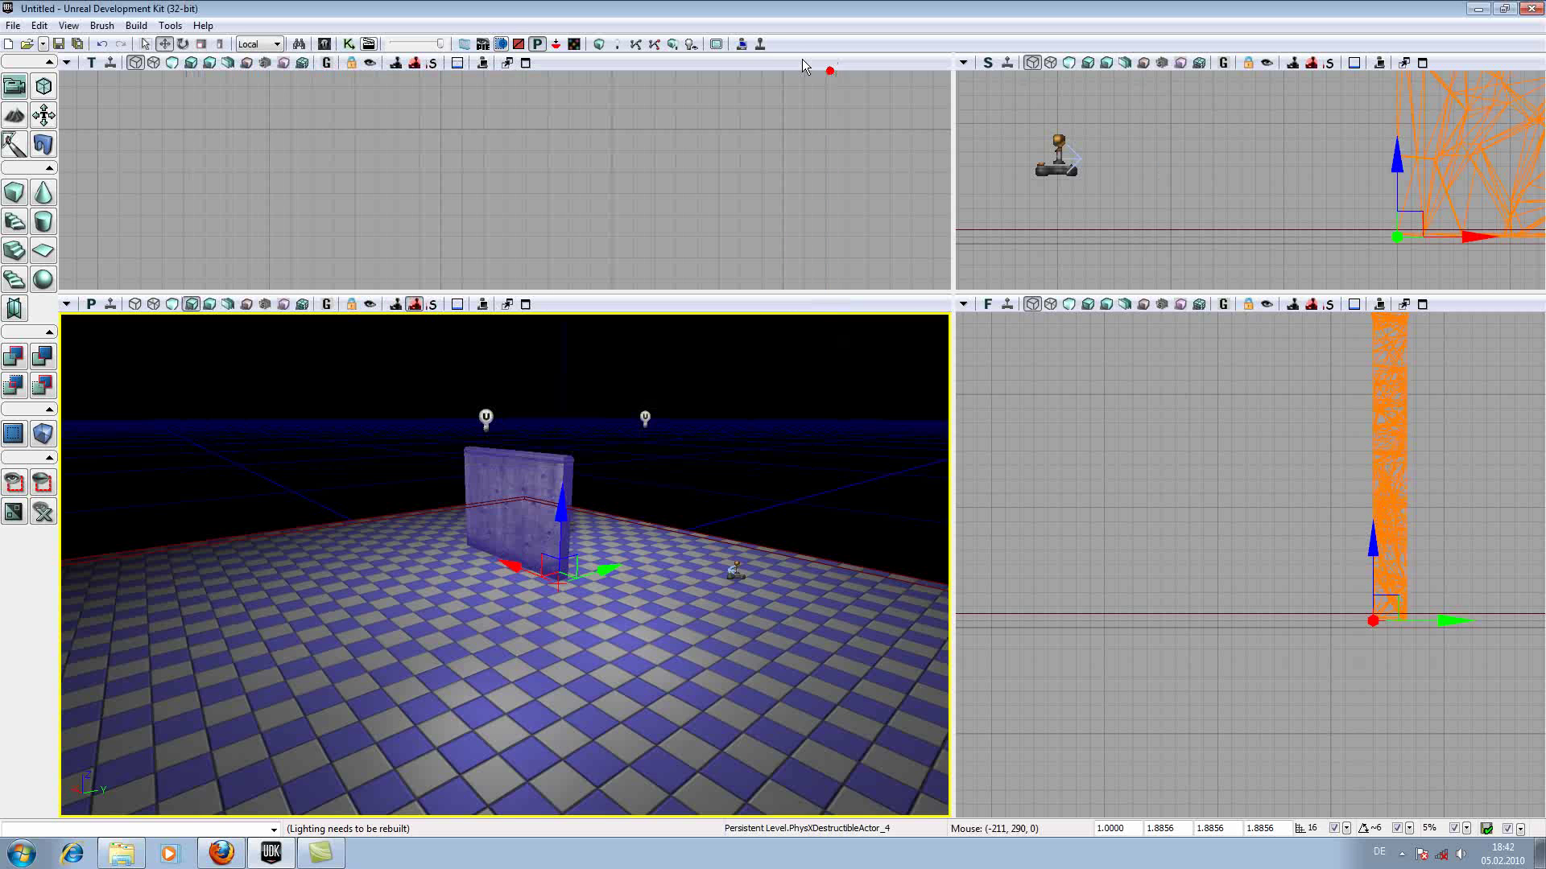
Start an in-editor play test, board the Manta and line it up facing the destructible wall
{"action": "left_click", "coordinate": [759, 43]}
{"action": "key", "text": "w"}
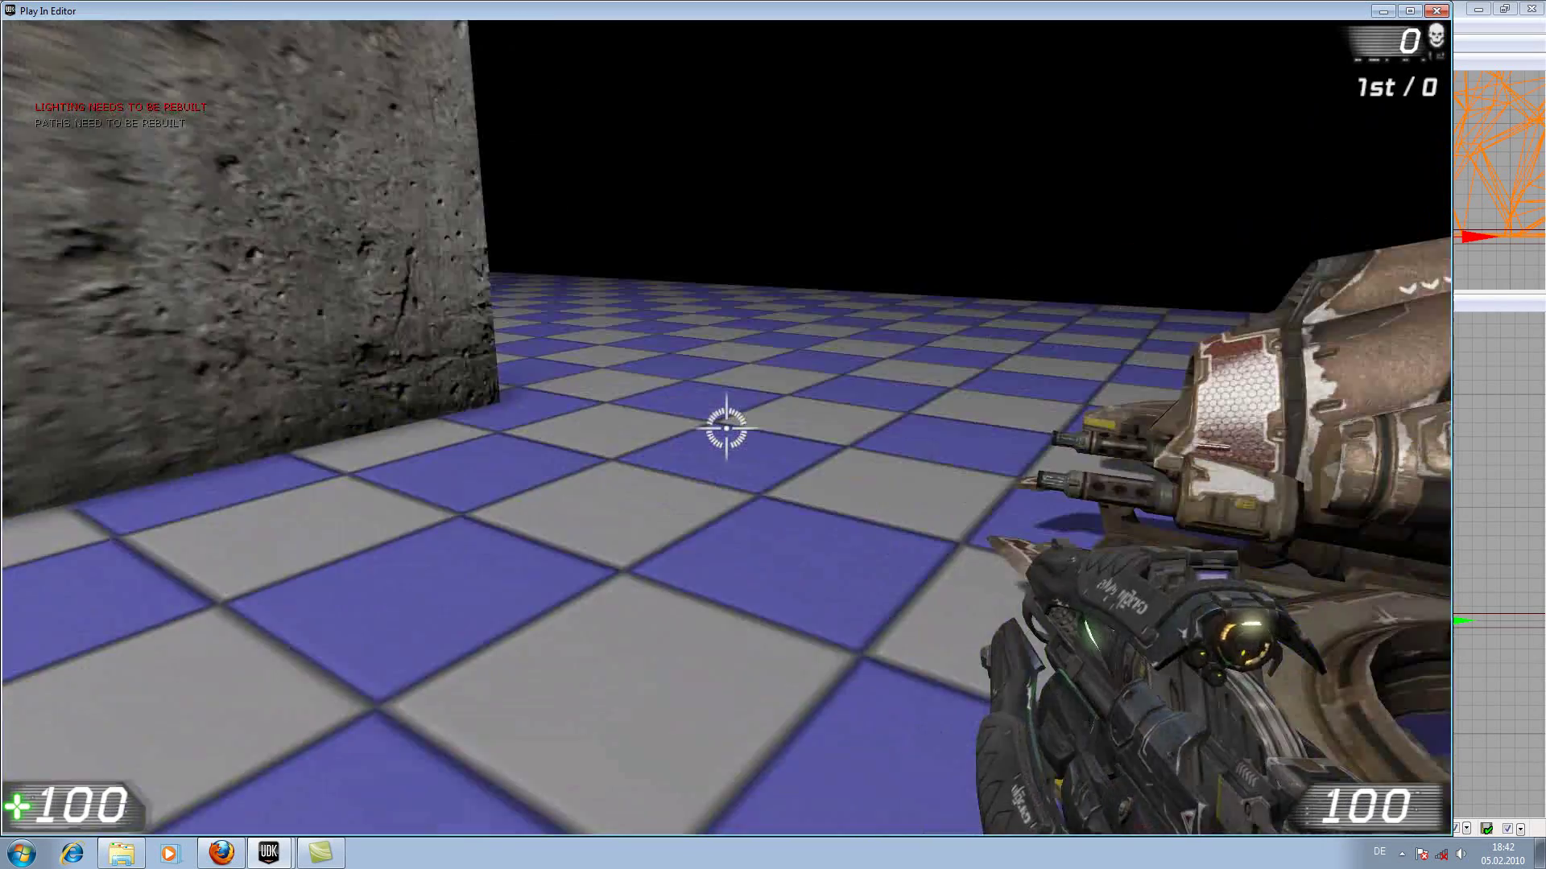
{"action": "key", "text": "e"}
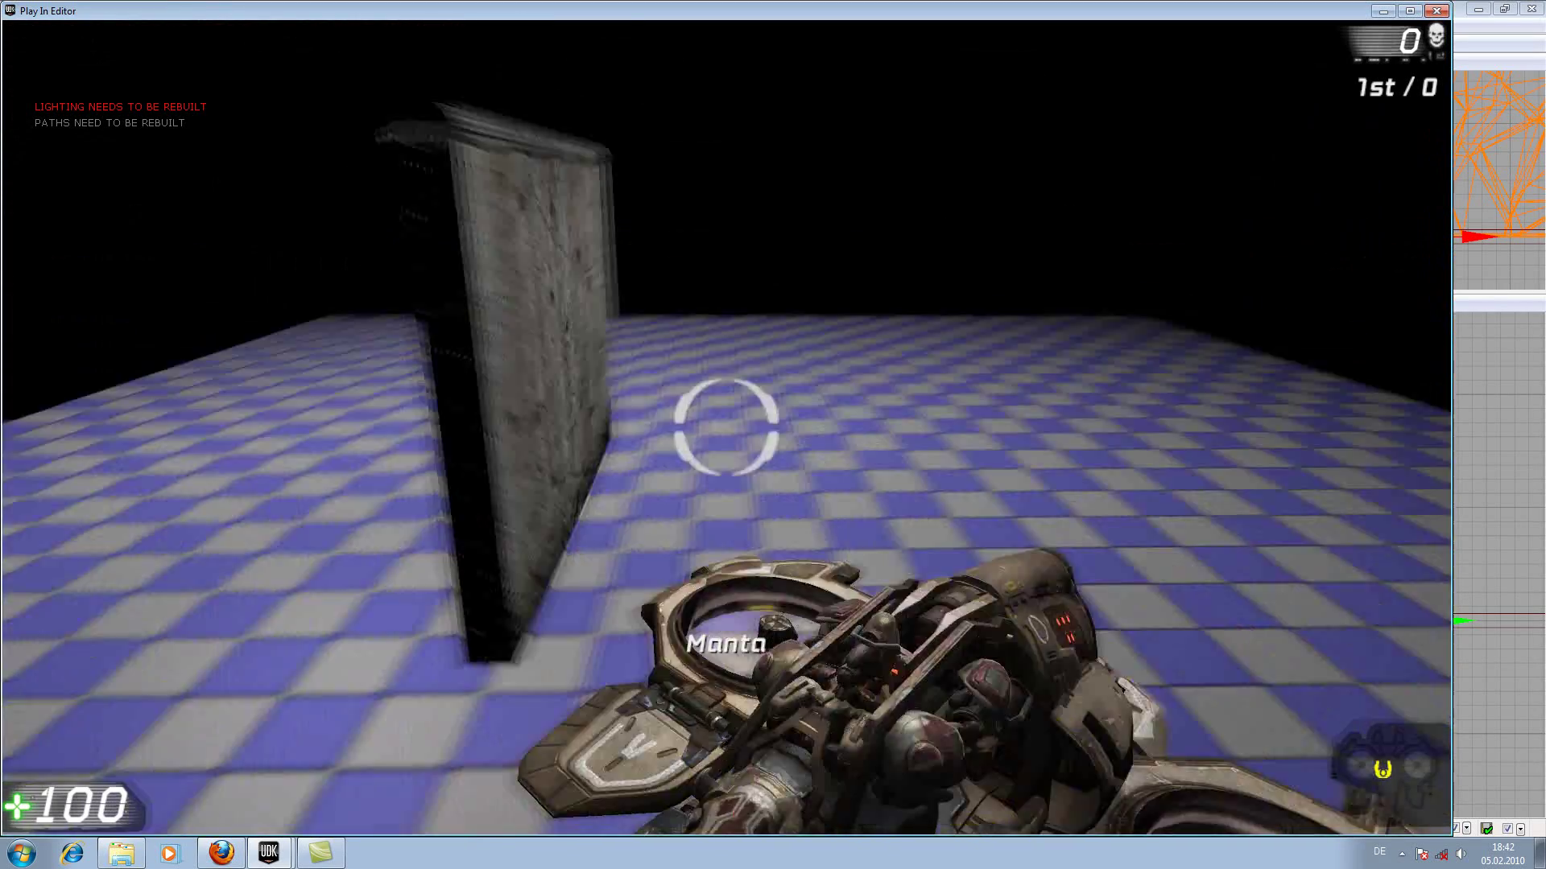
{"action": "key", "text": "w"}
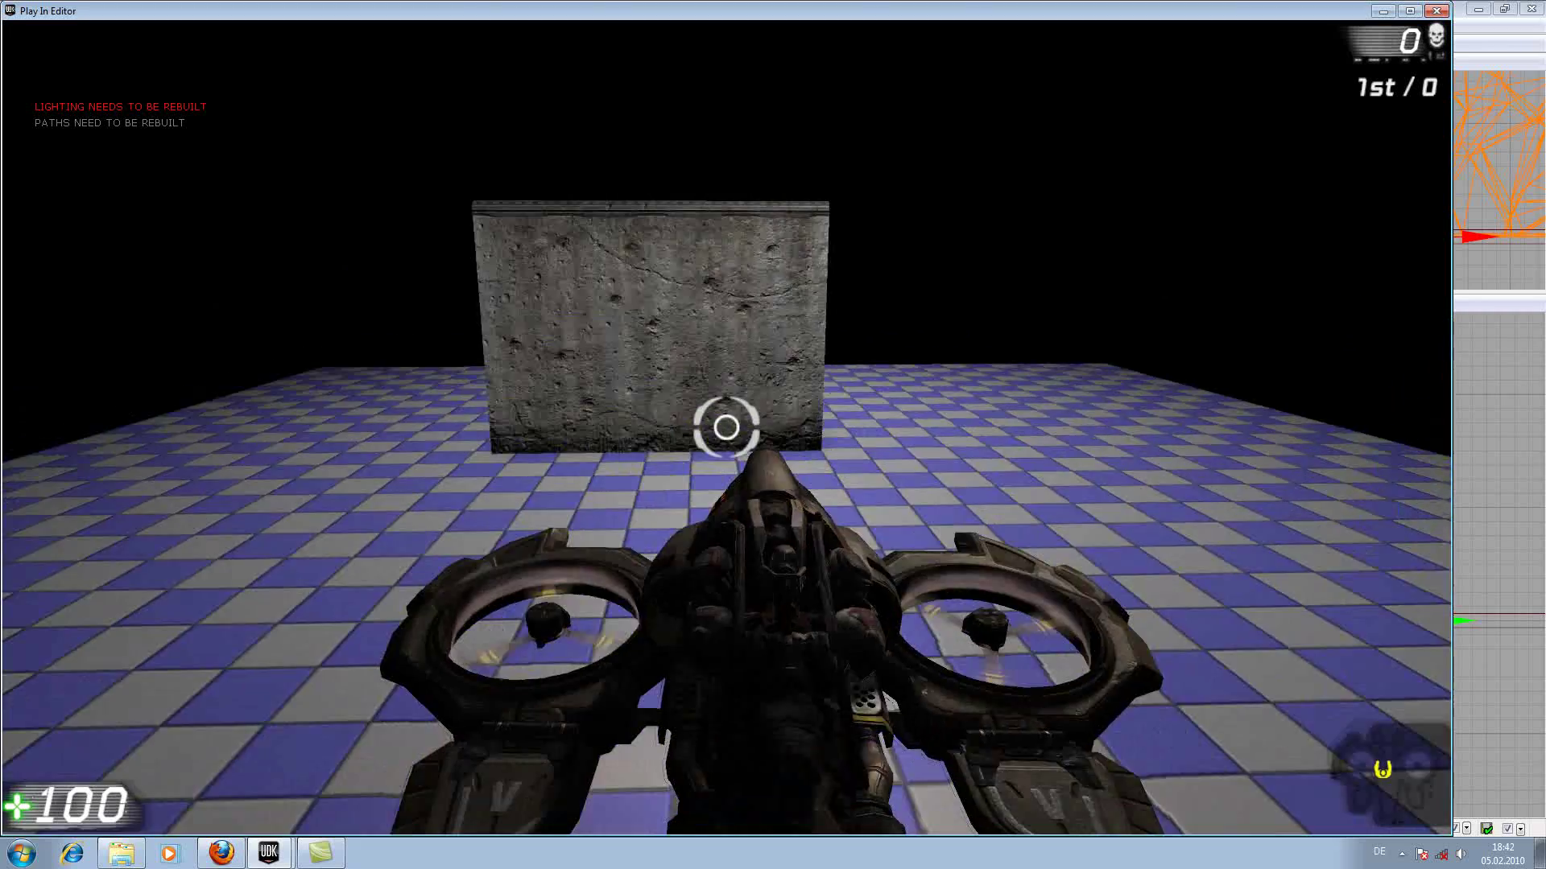
Ram the destructible wall repeatedly with the Manta, backing off between hits, to test its impact damage
{"action": "key", "text": "s"}
{"action": "key", "text": "s"}
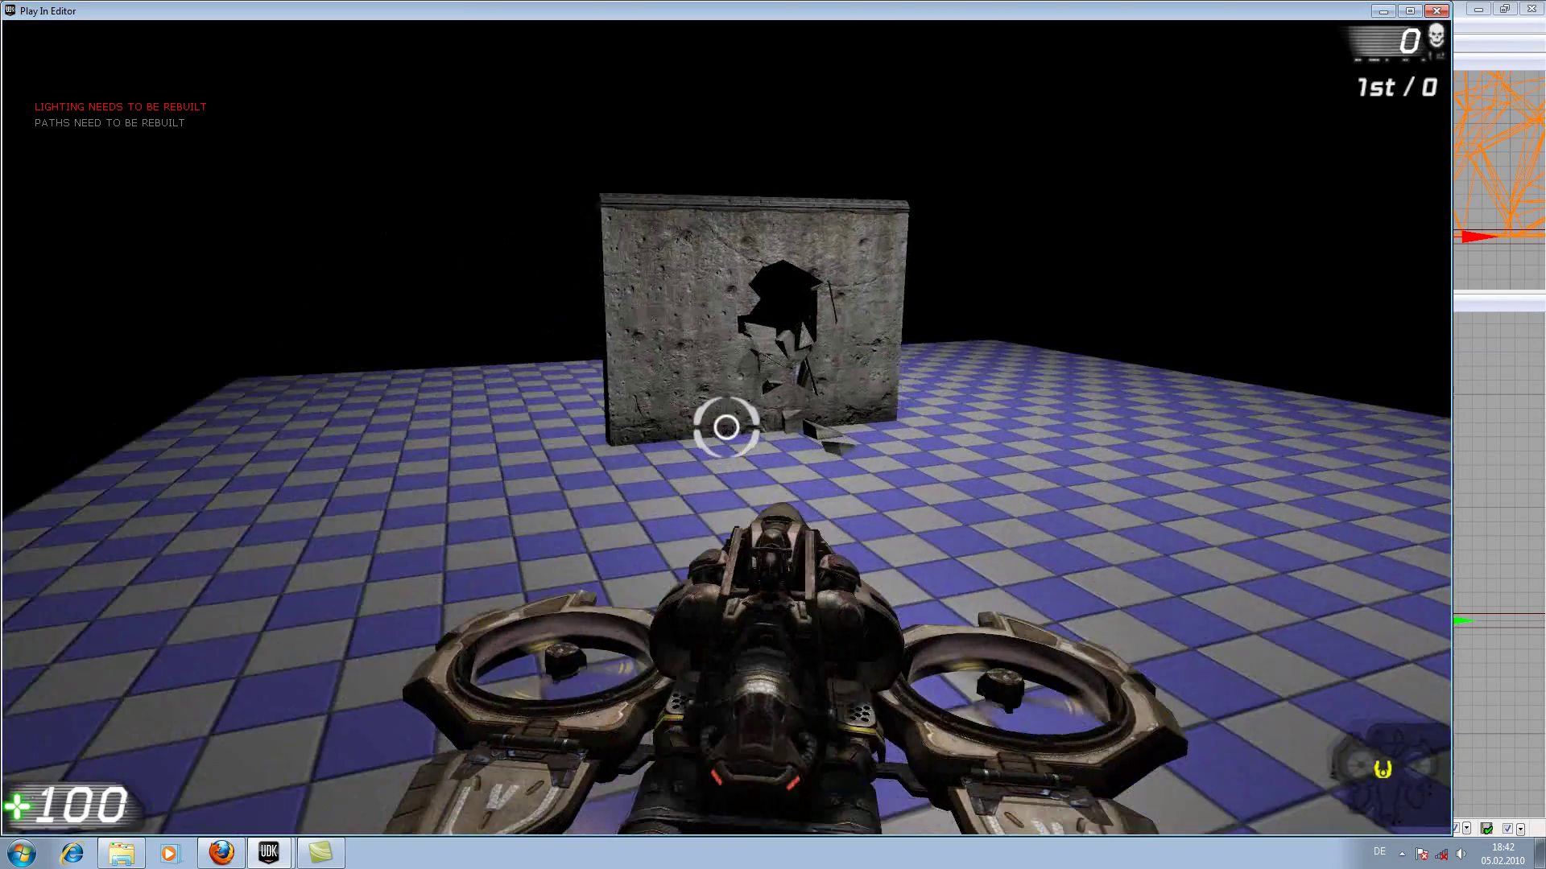
{"action": "key", "text": "w"}
{"action": "key", "text": "s"}
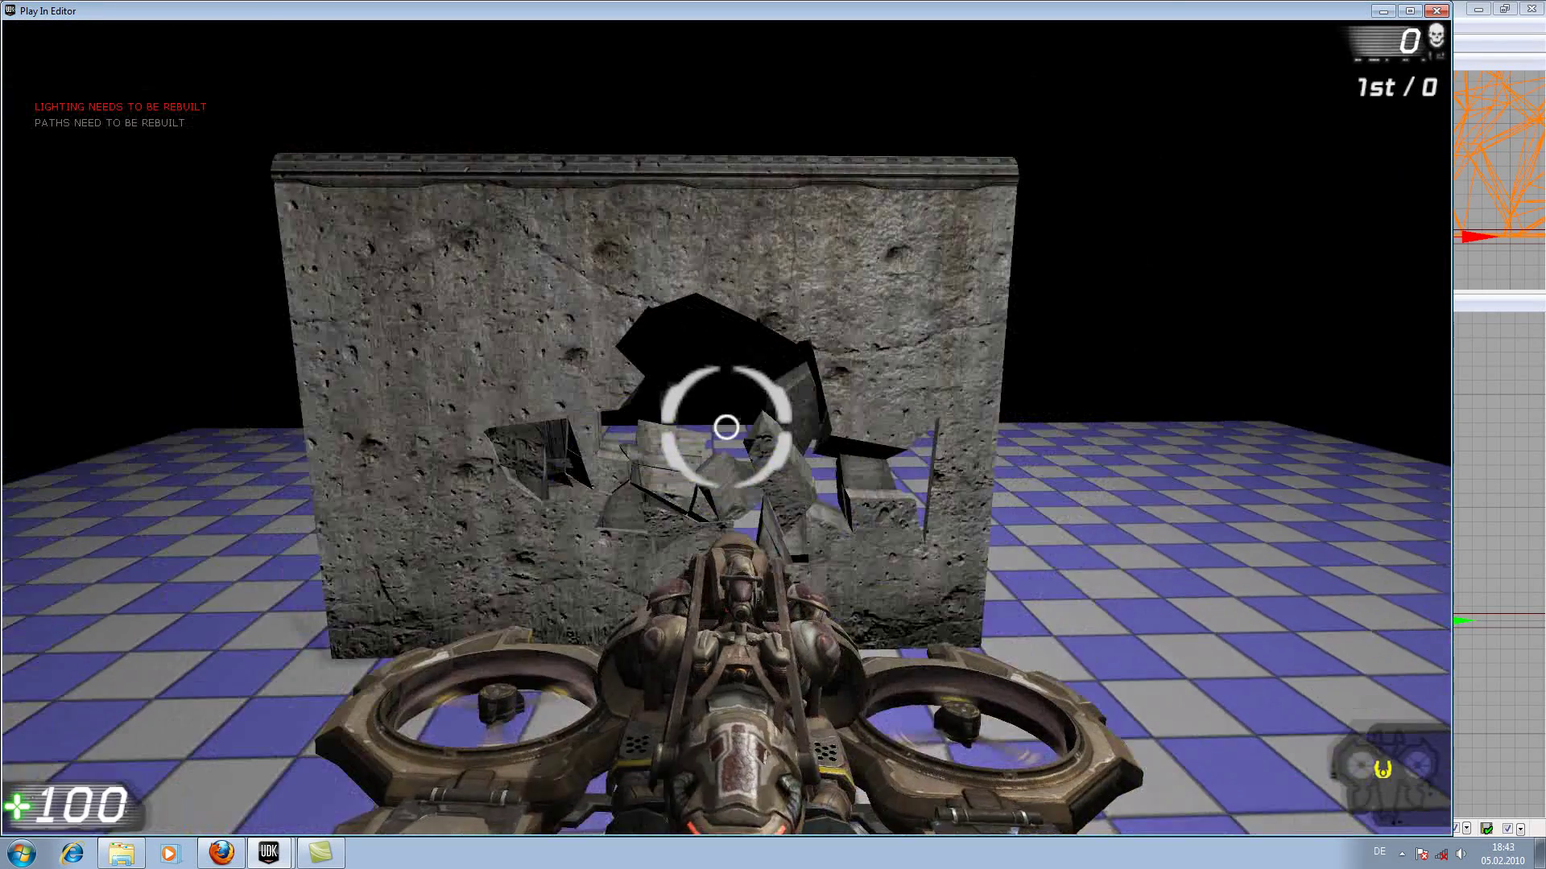
{"action": "key", "text": "w"}
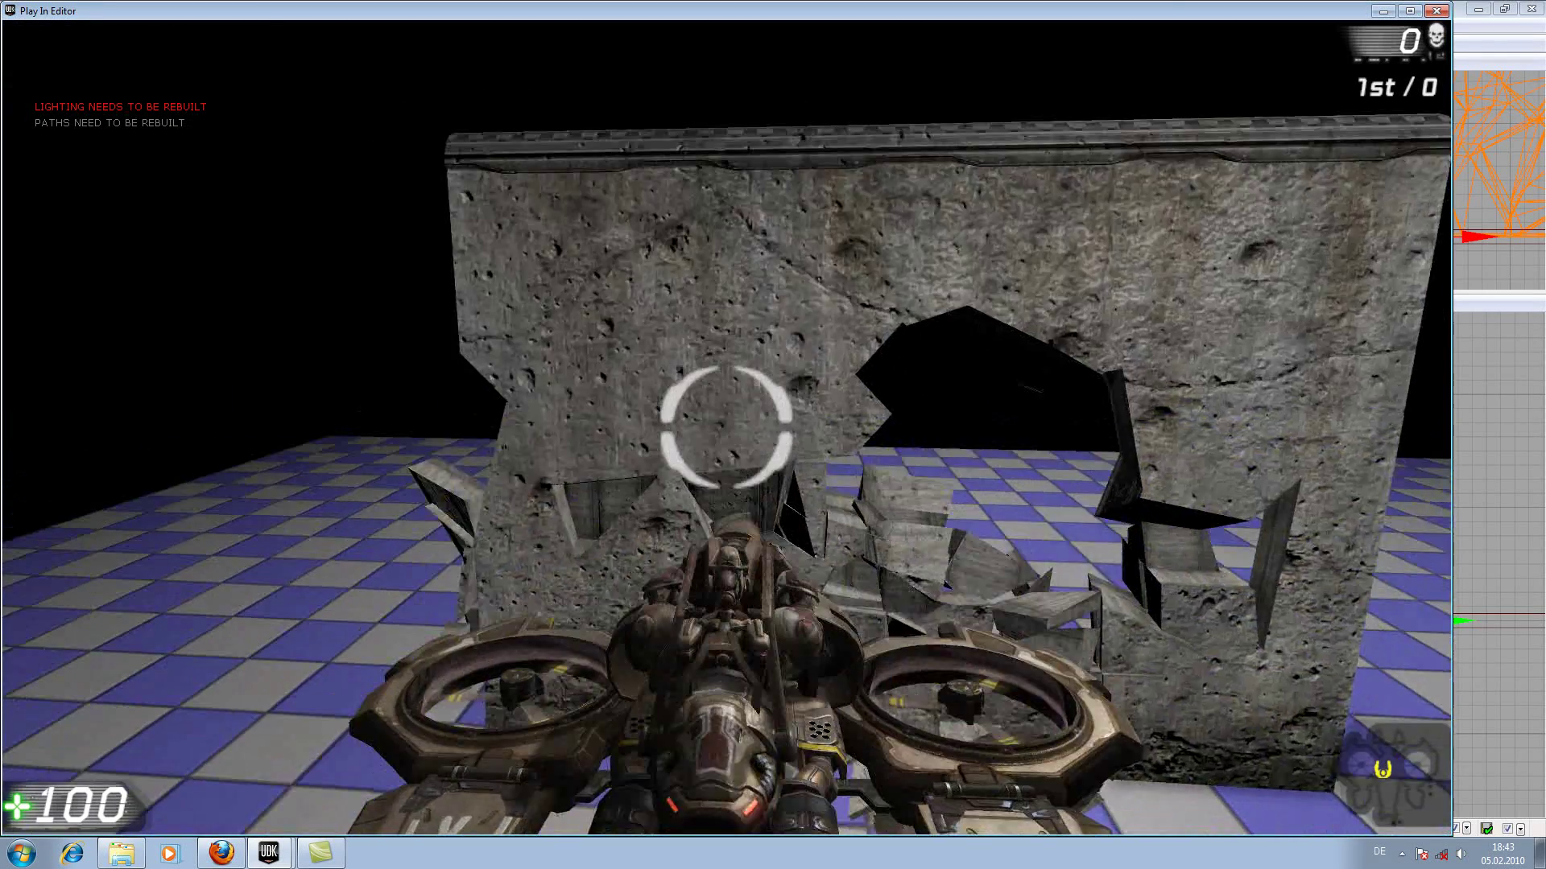
{"action": "key", "text": "s"}
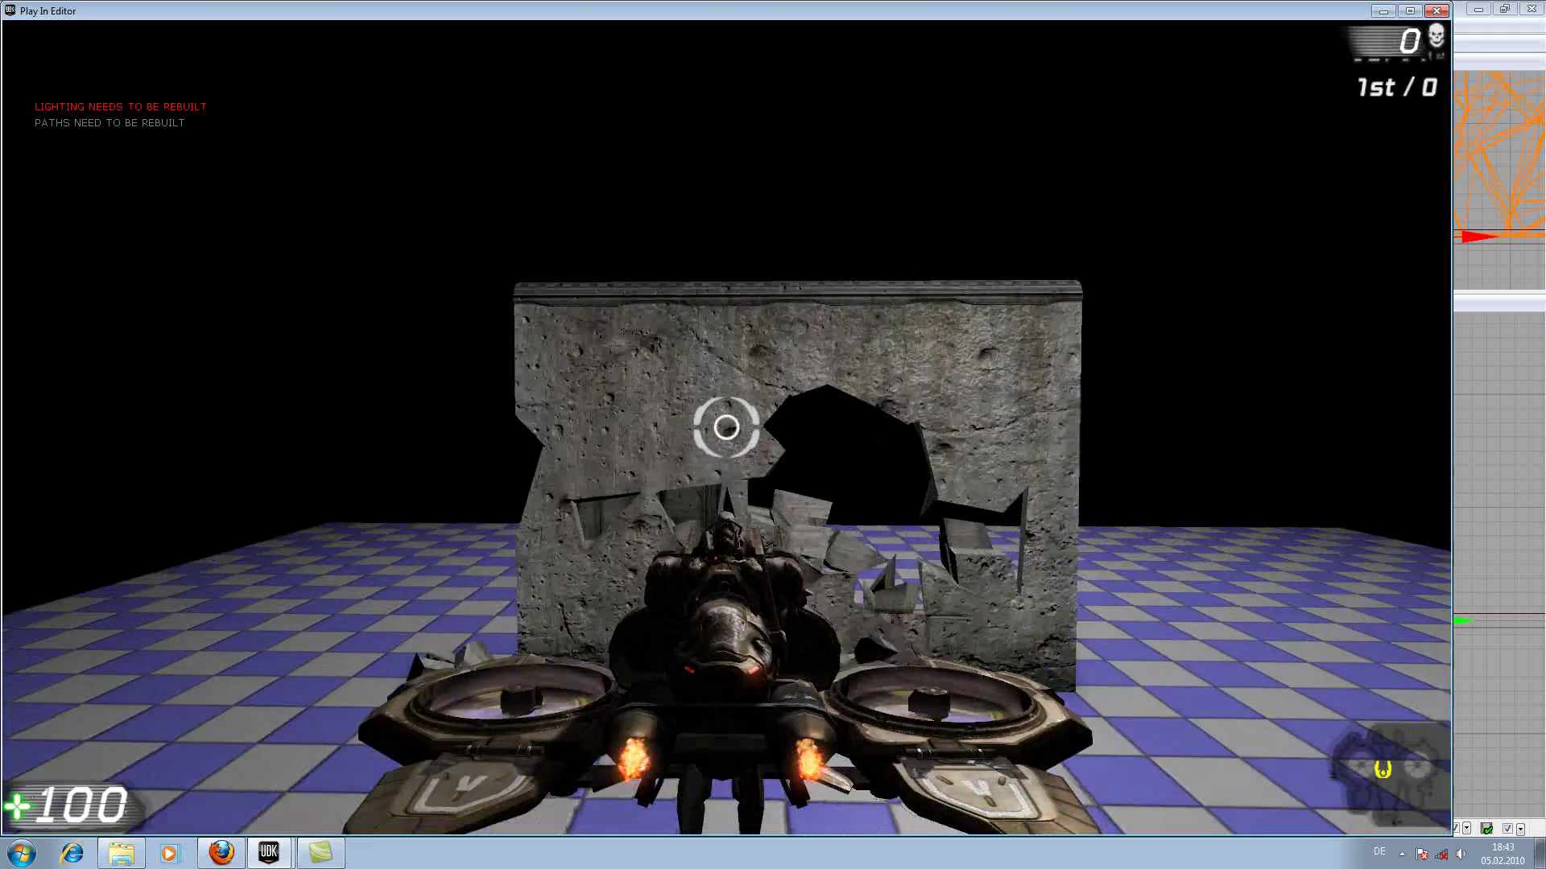
{"action": "key", "text": "s"}
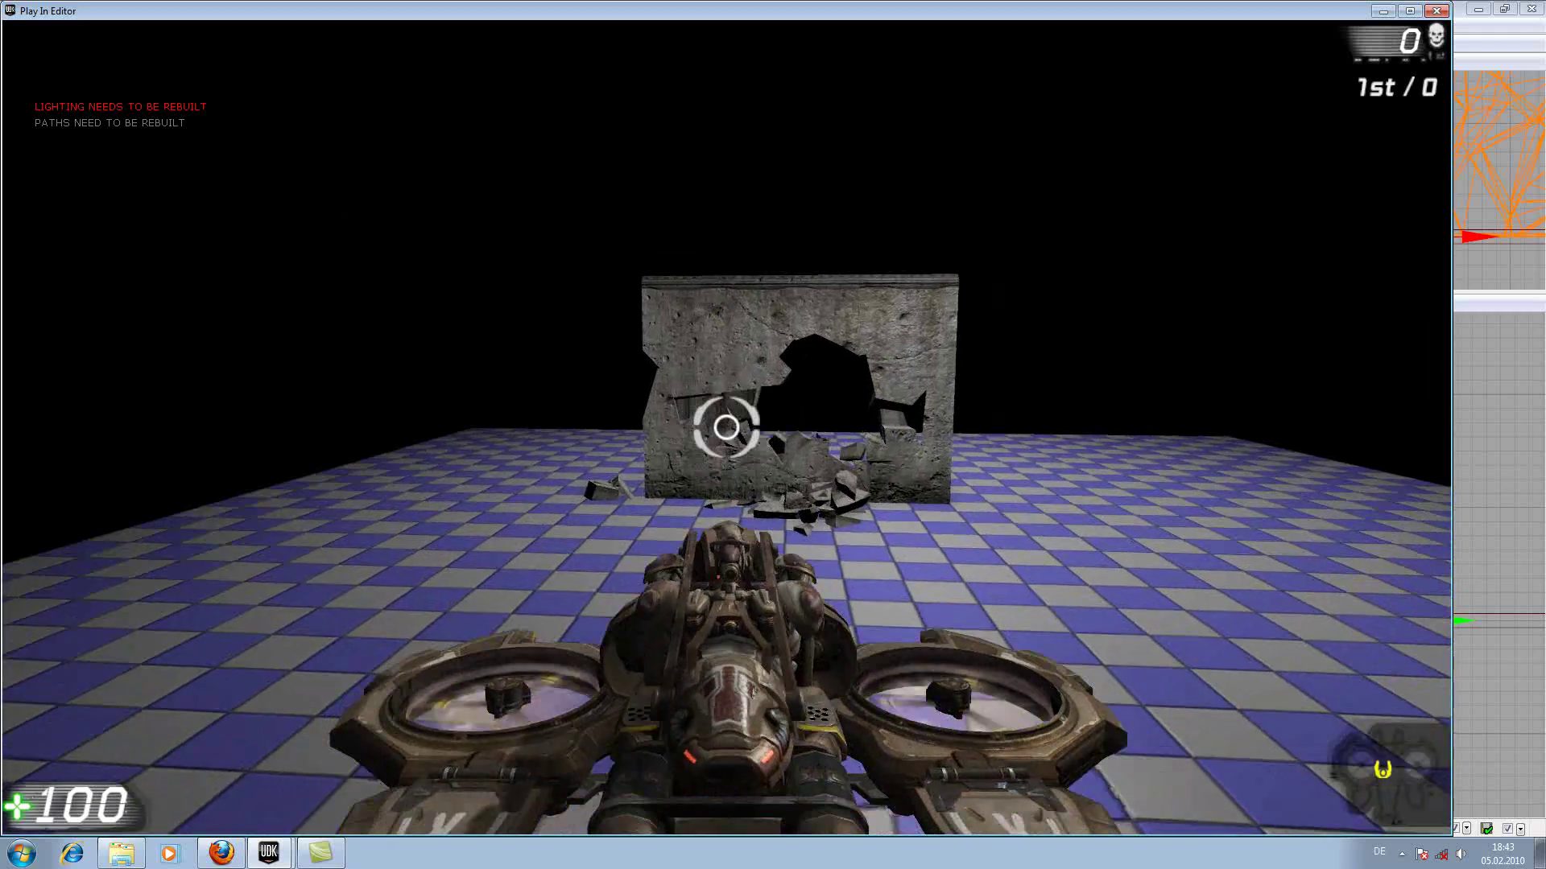
{"action": "key", "text": "w"}
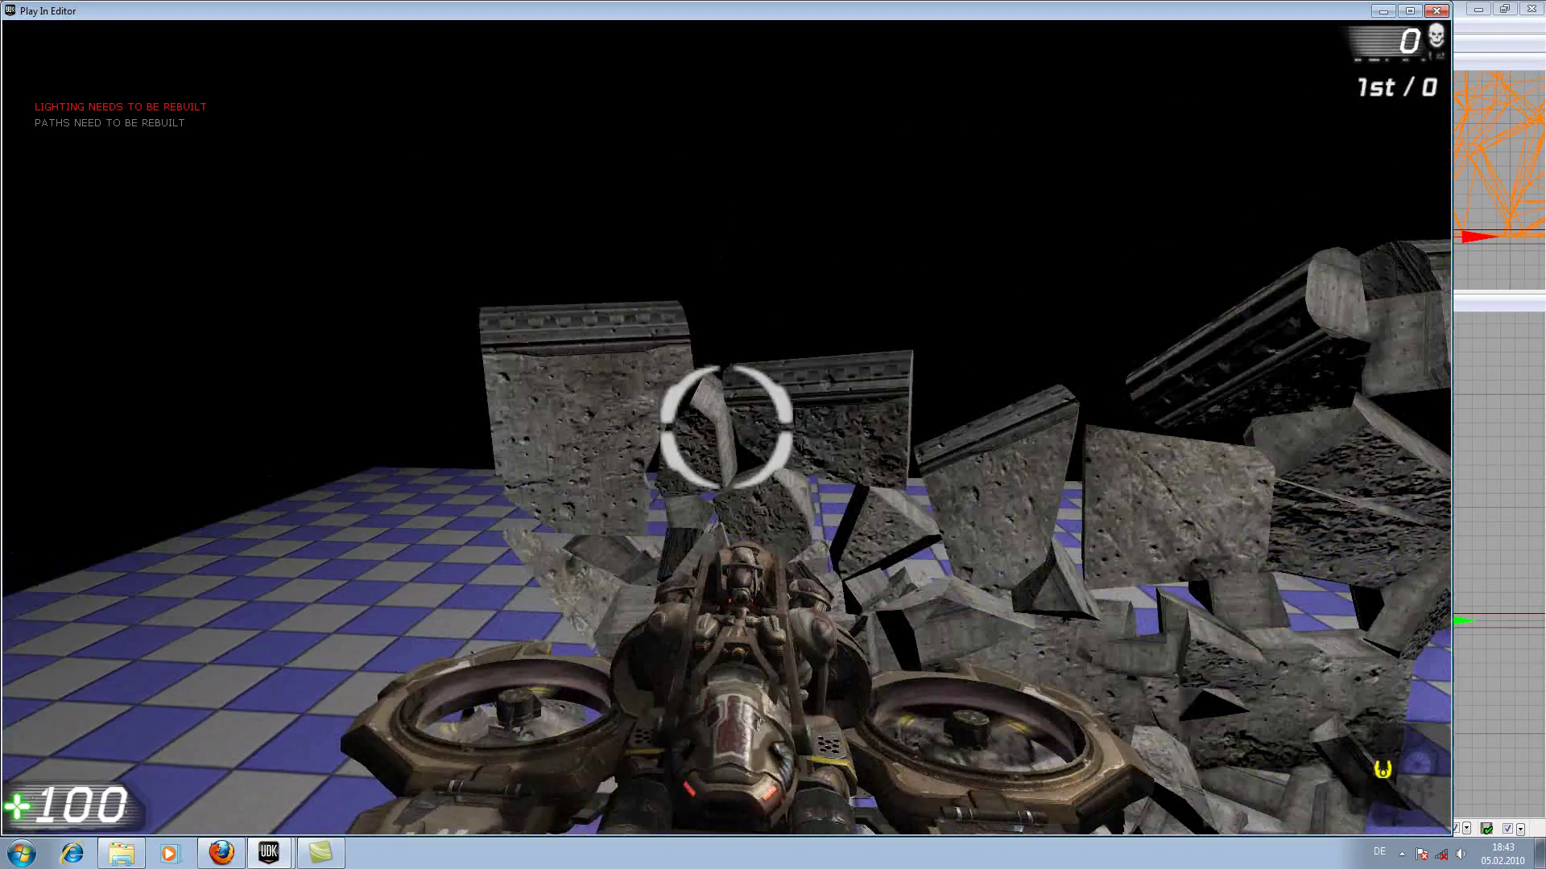
Drive the Manta back and forth around the wall's rubble to examine the debris, and end the play test
{"action": "key", "text": "s"}
{"action": "key", "text": "w"}
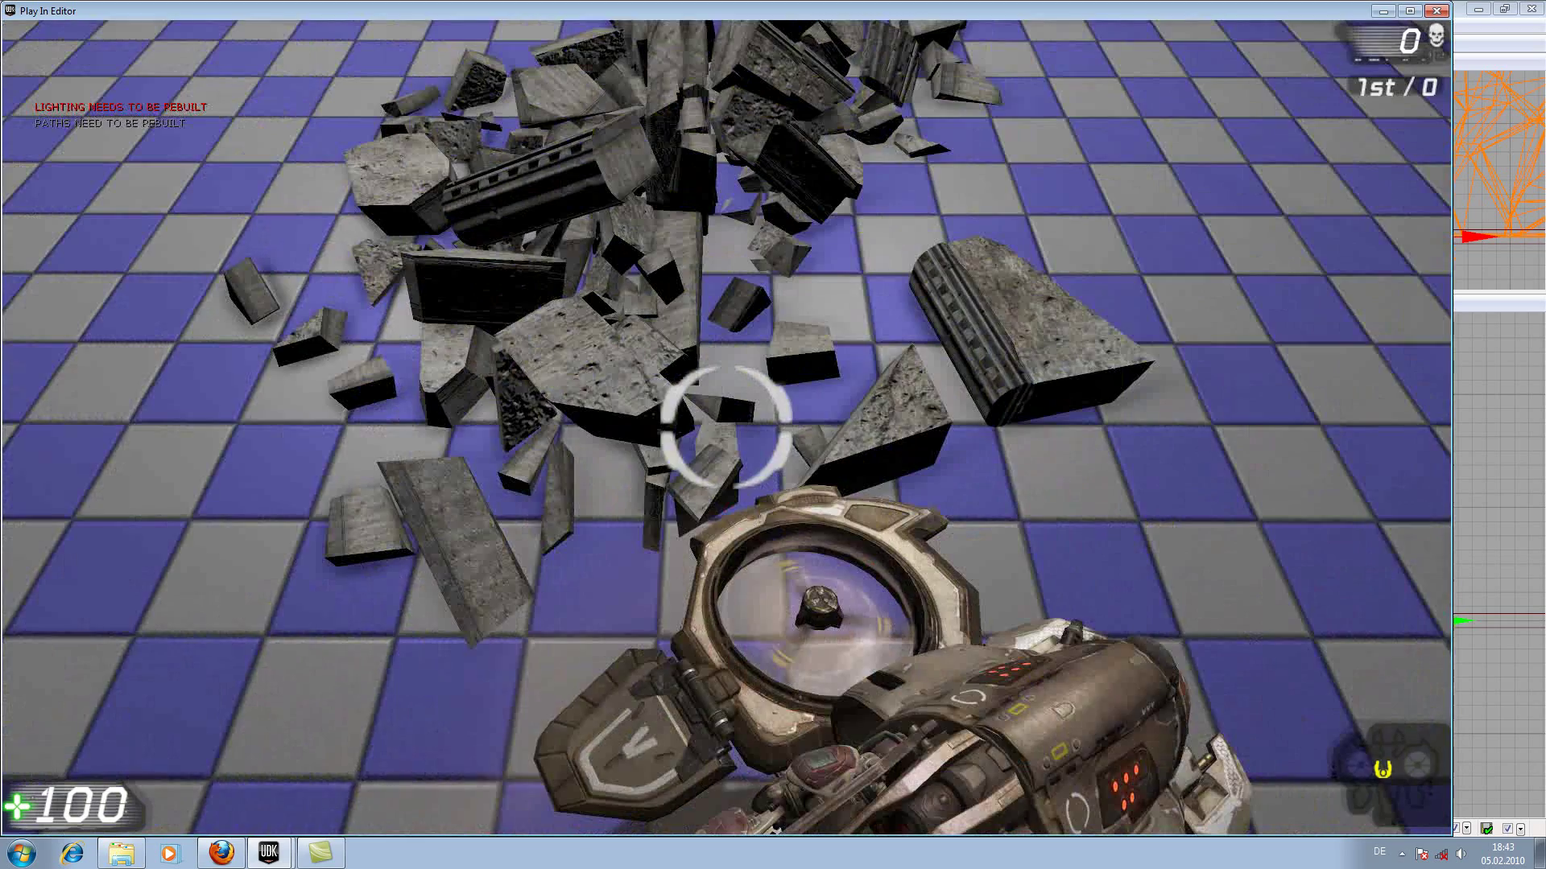
{"action": "key", "text": "s"}
{"action": "key", "text": "w"}
{"action": "key", "text": "s"}
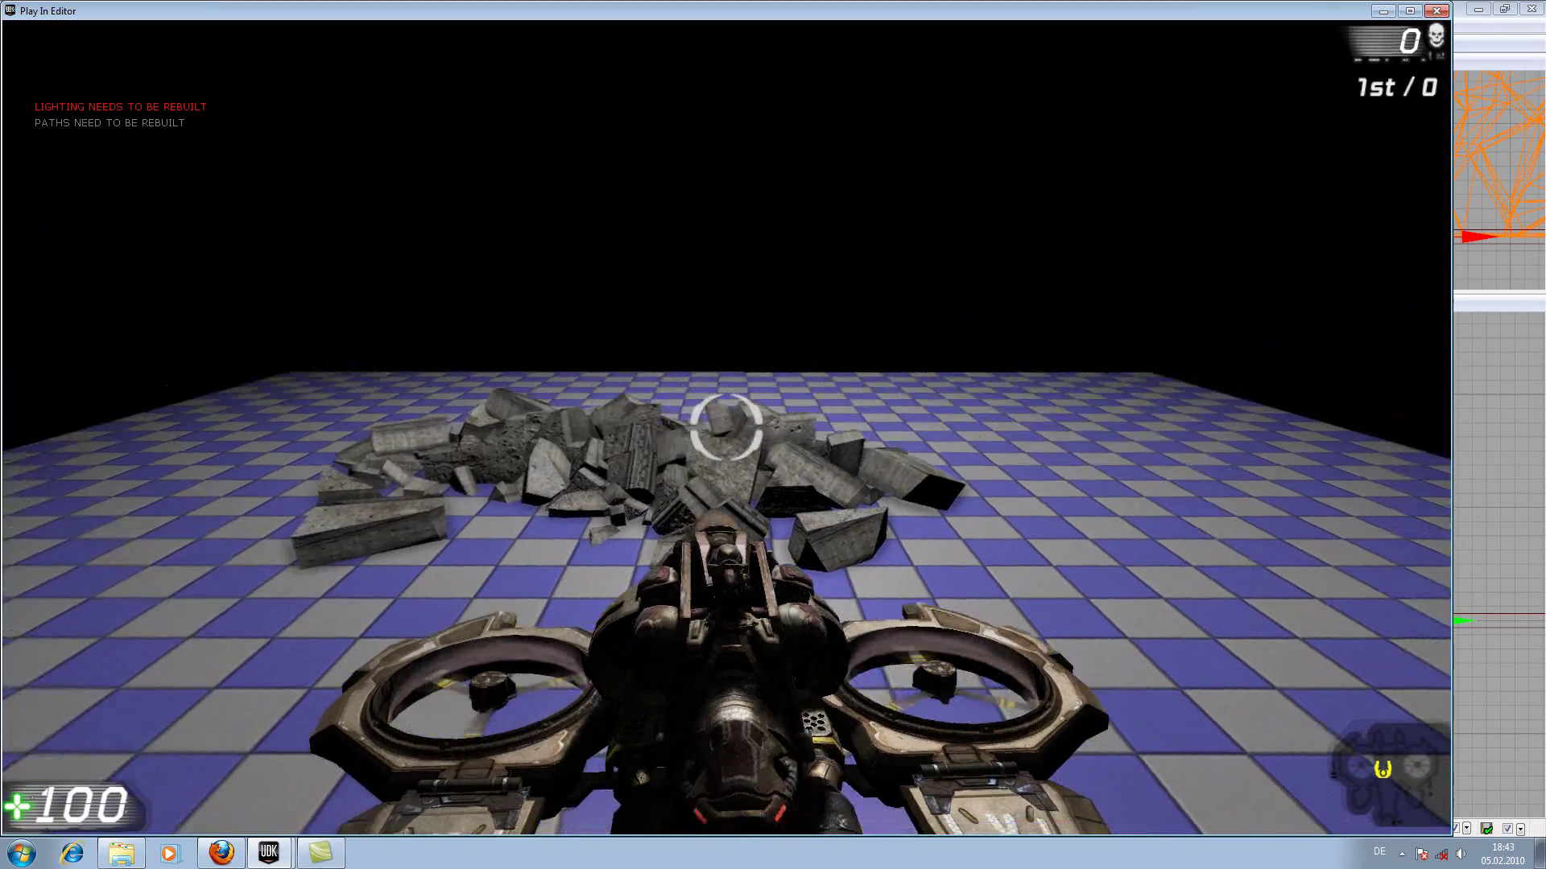
{"action": "key", "text": "Escape"}
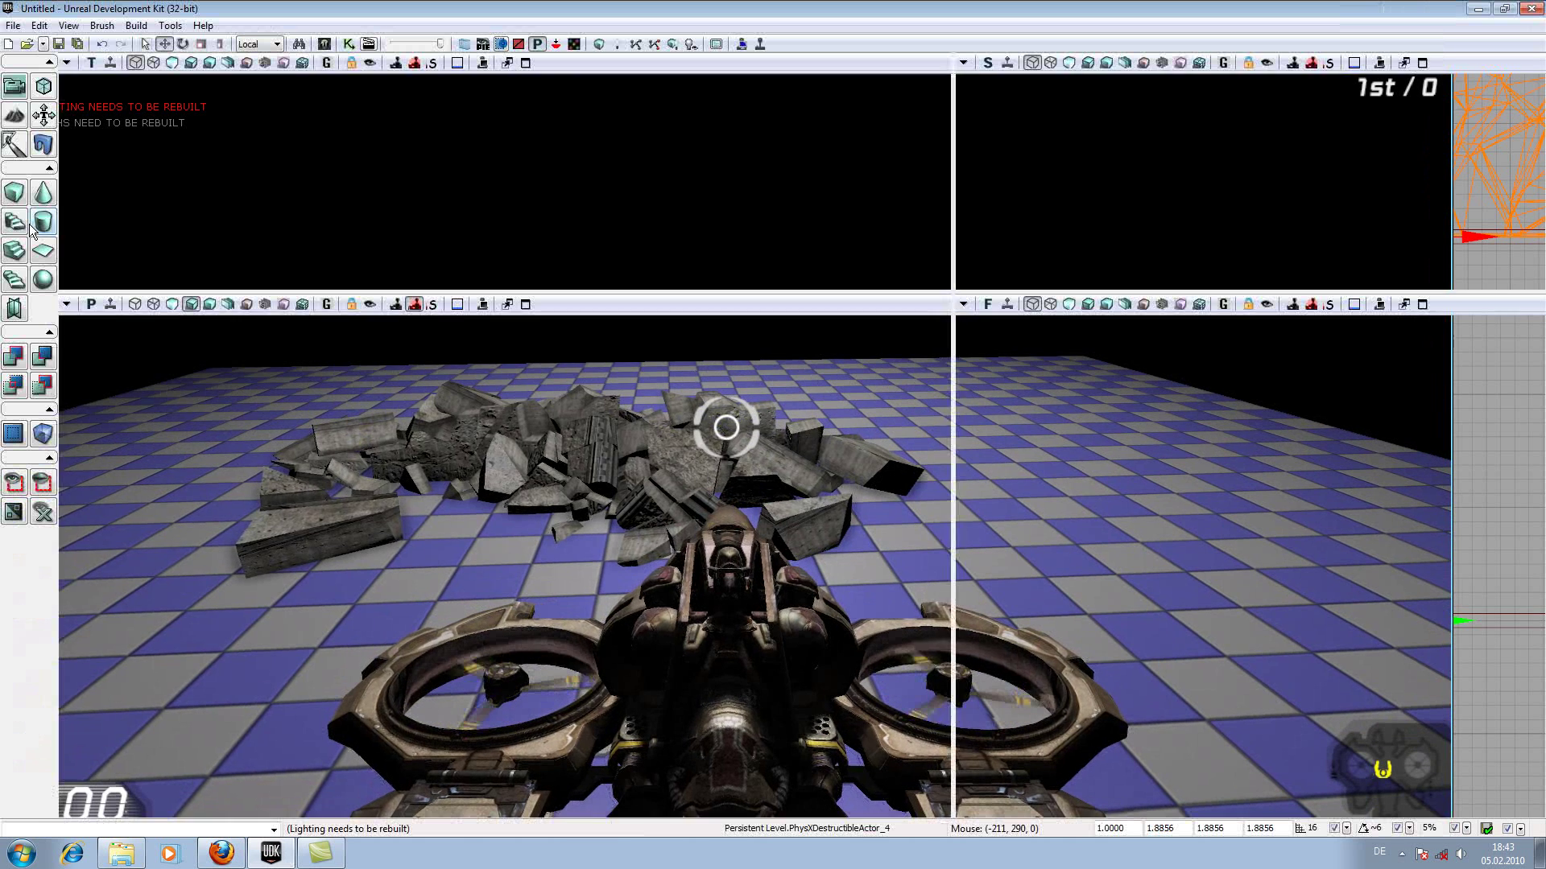